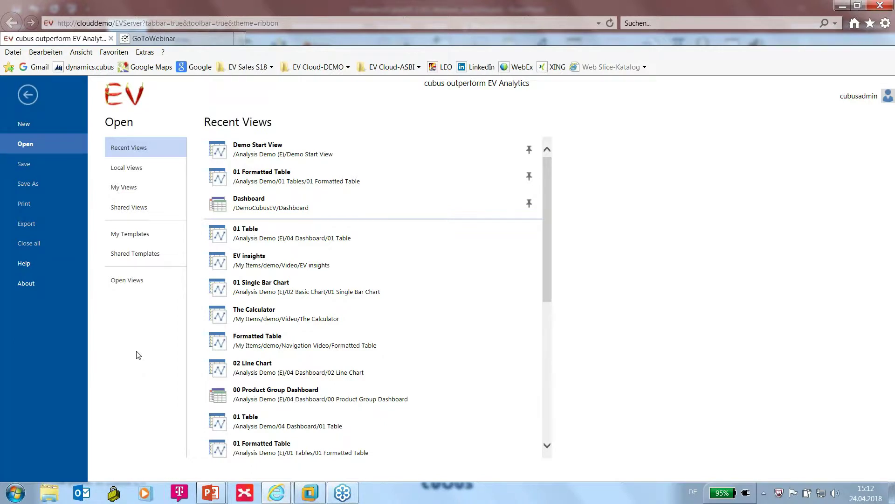
Create a new view from the shared Demo Start View Template
left_click(21, 124)
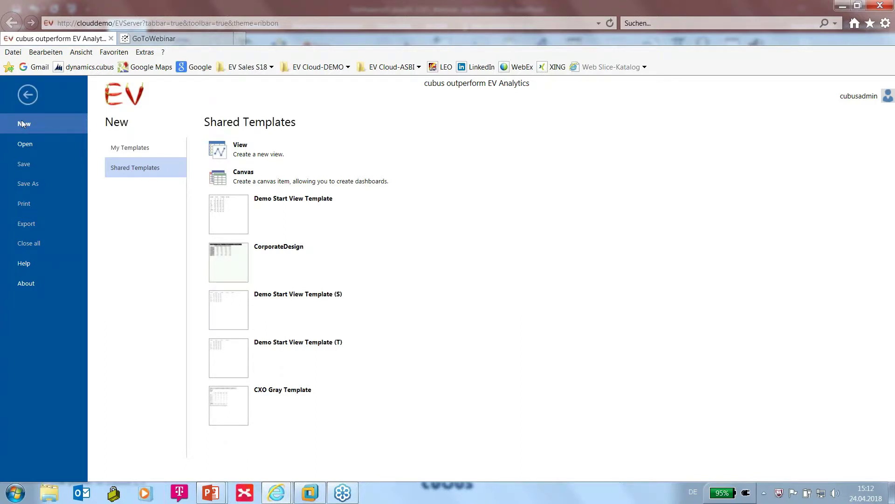
left_click(286, 214)
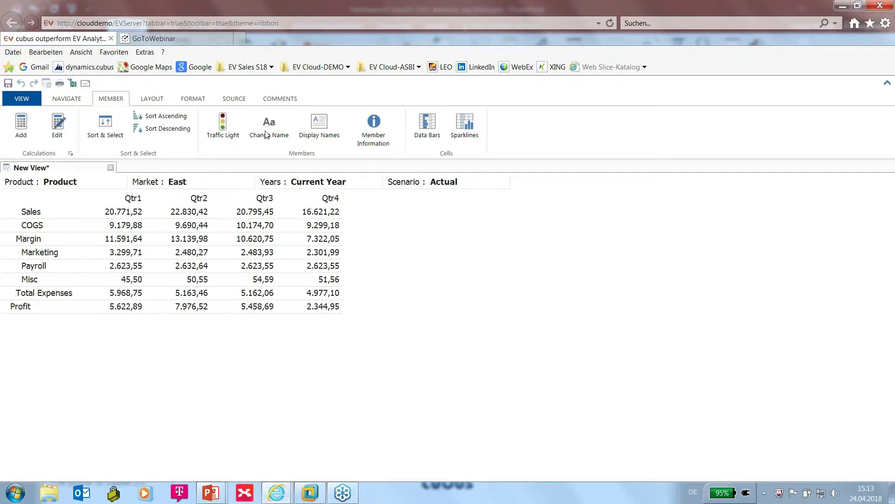
Add member formatting that makes the Margin and Total Expenses rows bold
left_click(198, 100)
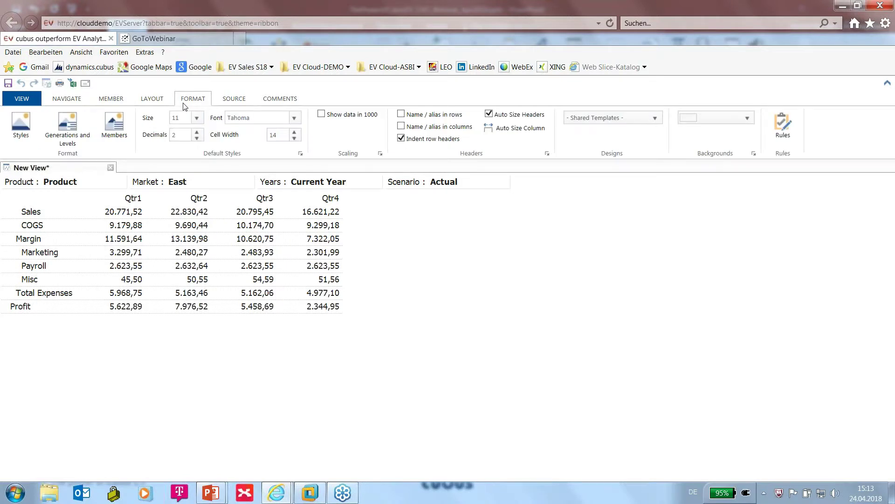
left_click(112, 124)
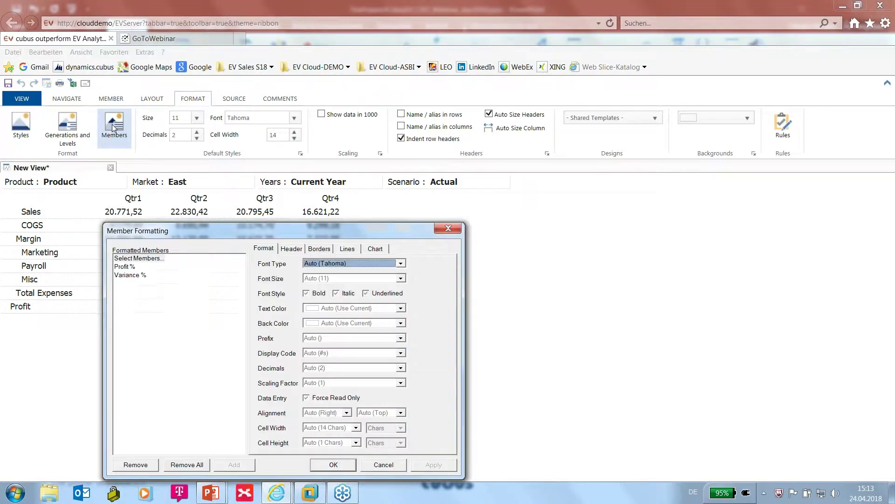
left_click(41, 239)
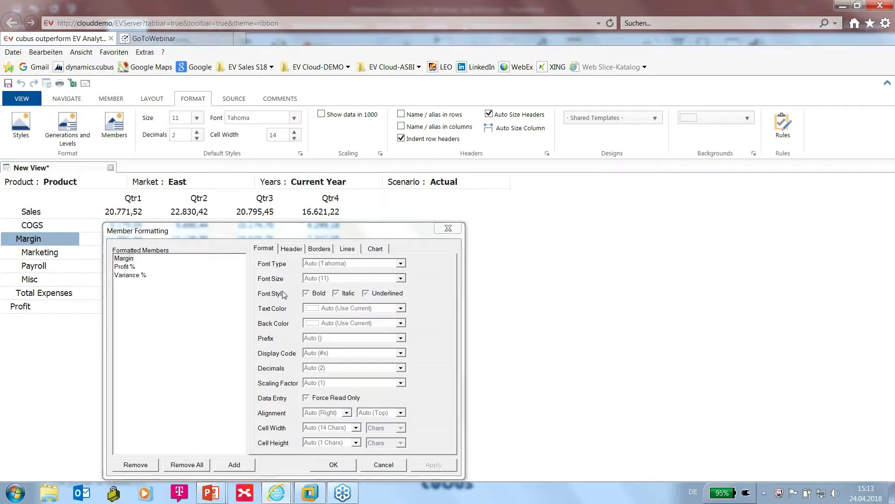
left_click(315, 295)
left_click(68, 298, "ctrl")
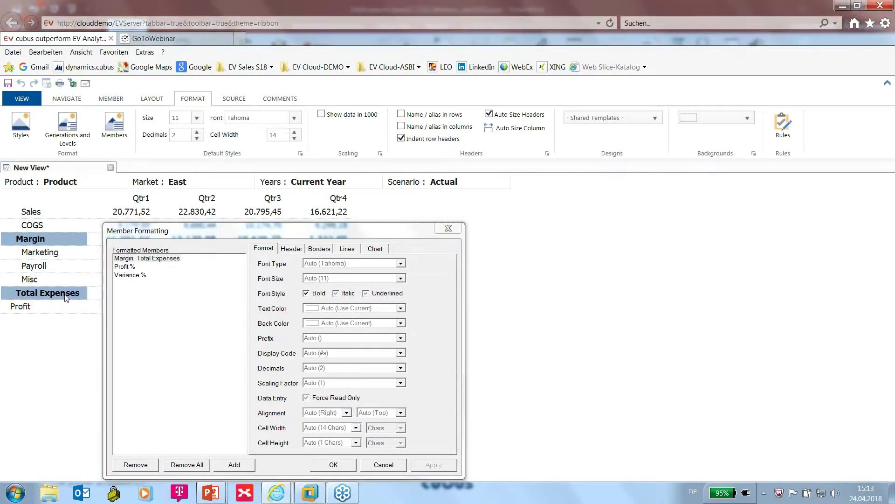
left_click(237, 466)
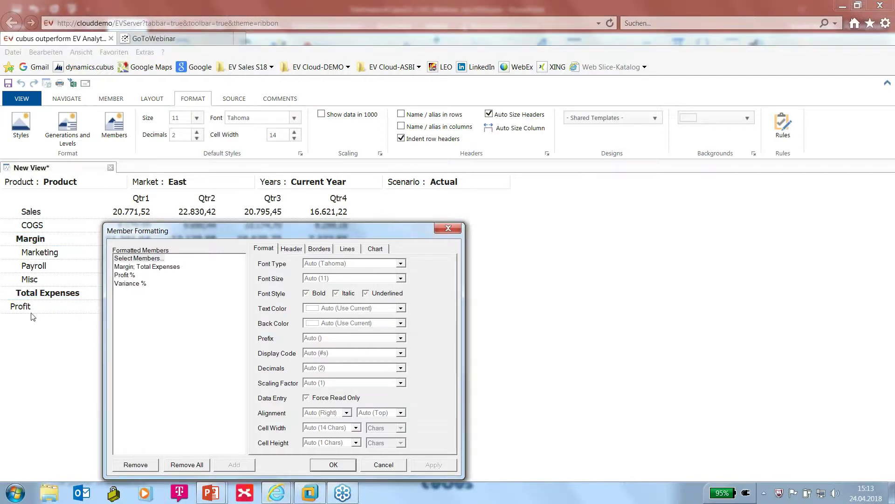
Add a line before and after the Profit row through member formatting, and set the table's default decimals to 0
left_click(29, 308)
left_click(347, 248)
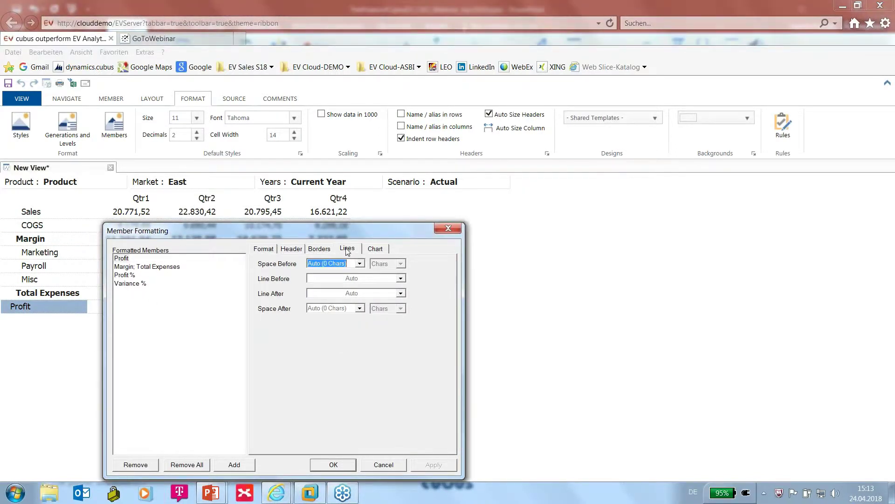
left_click(353, 279)
left_click(358, 311)
left_click(357, 293)
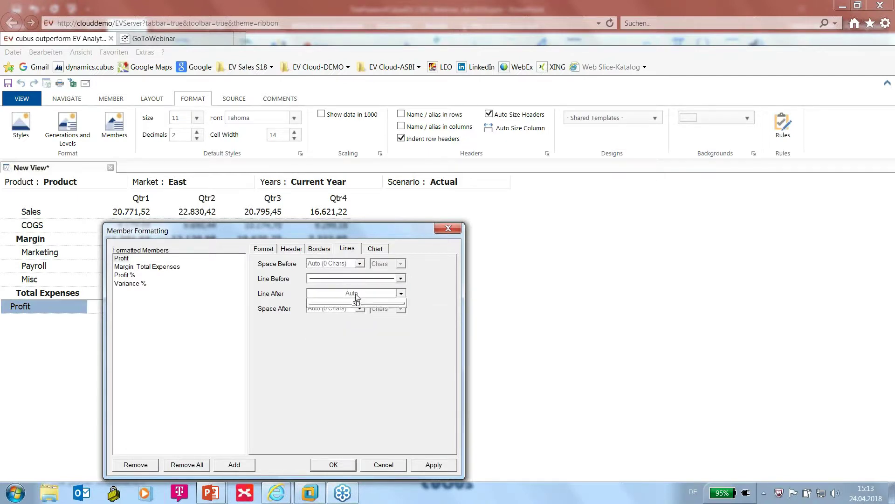
left_click(357, 326)
left_click(347, 467)
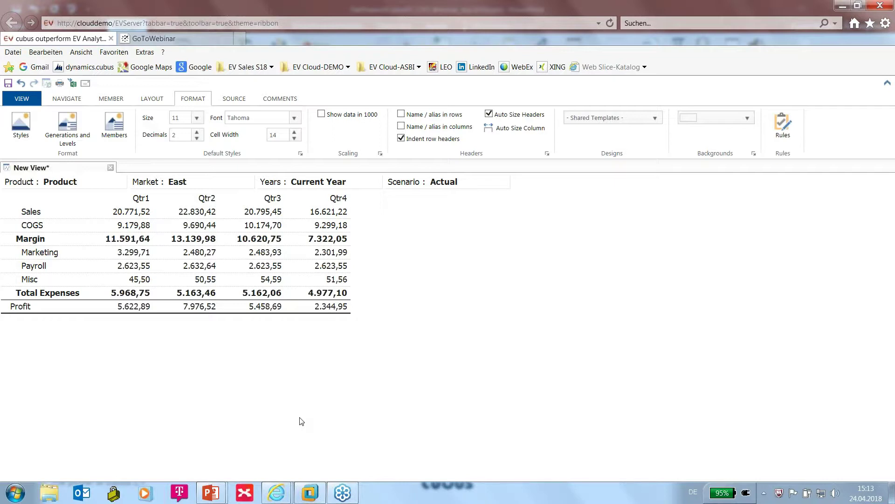
left_click(197, 138)
left_click(197, 138)
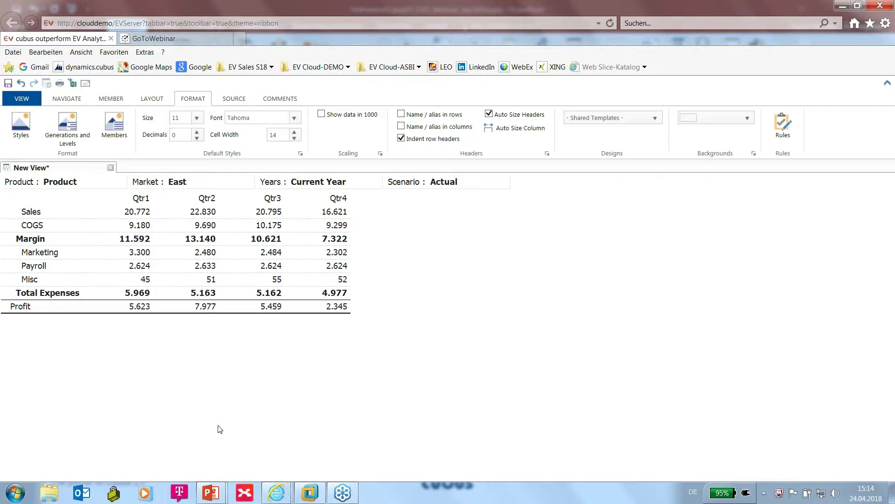
Add the Year member to the Time columns and move it after Qtr4
double_click(190, 201)
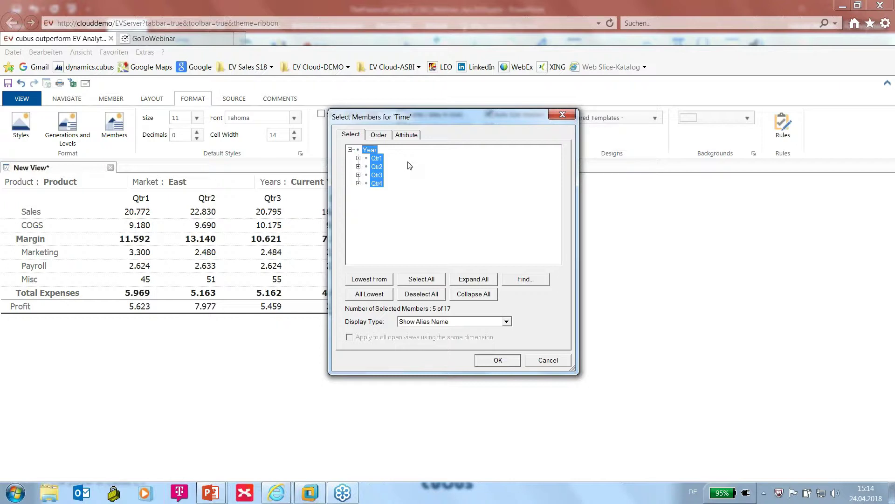
left_click(505, 362)
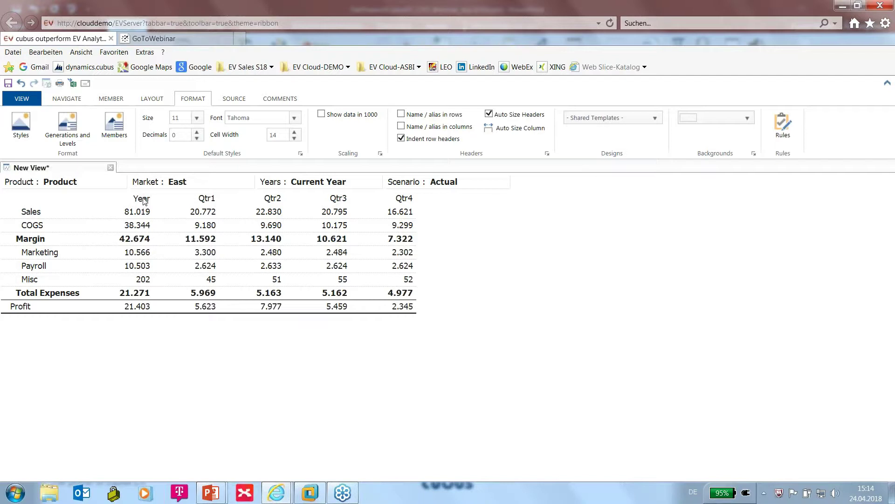
left_click_drag(138, 202, 415, 199)
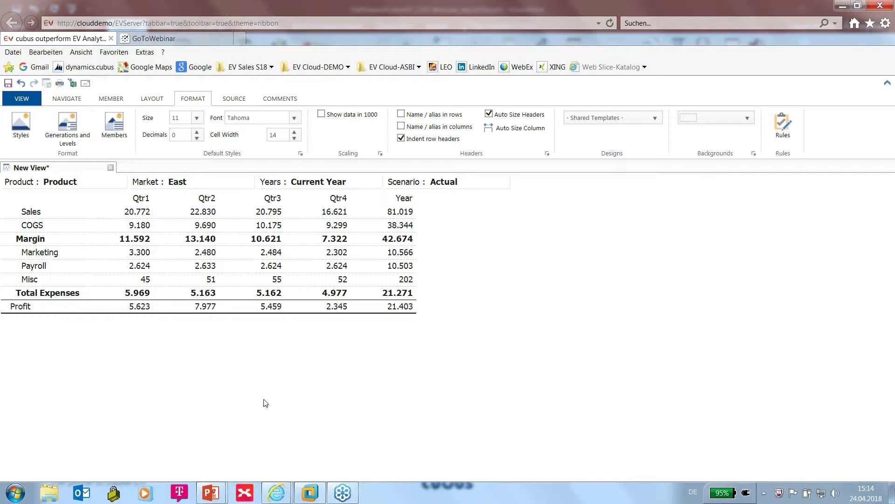
Add the Profit % ratio to the selected Measures members in the rows
double_click(40, 252)
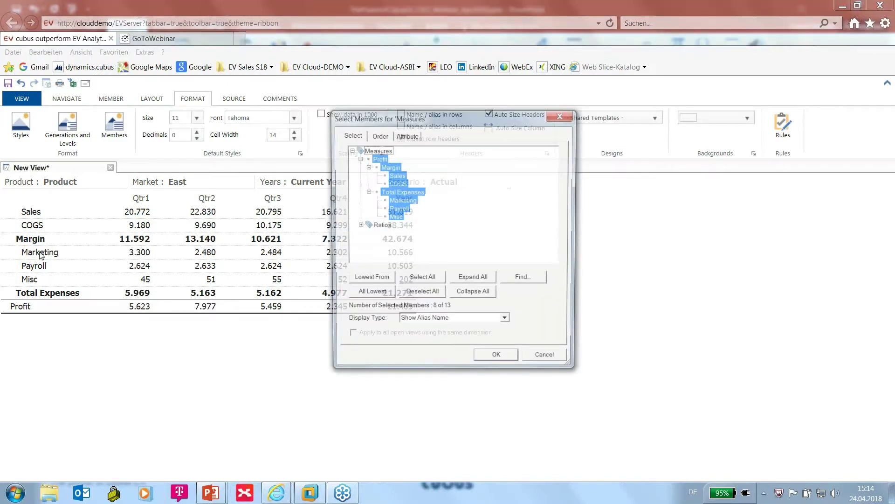
left_click(358, 225)
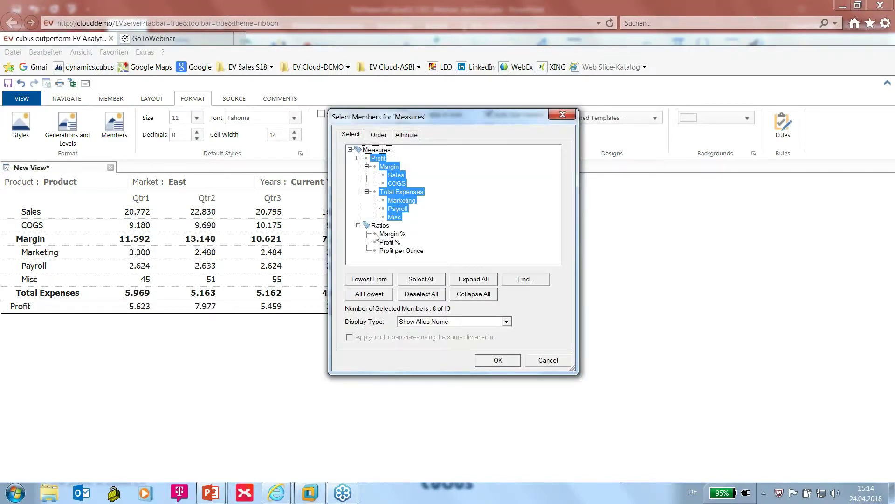
left_click(498, 361)
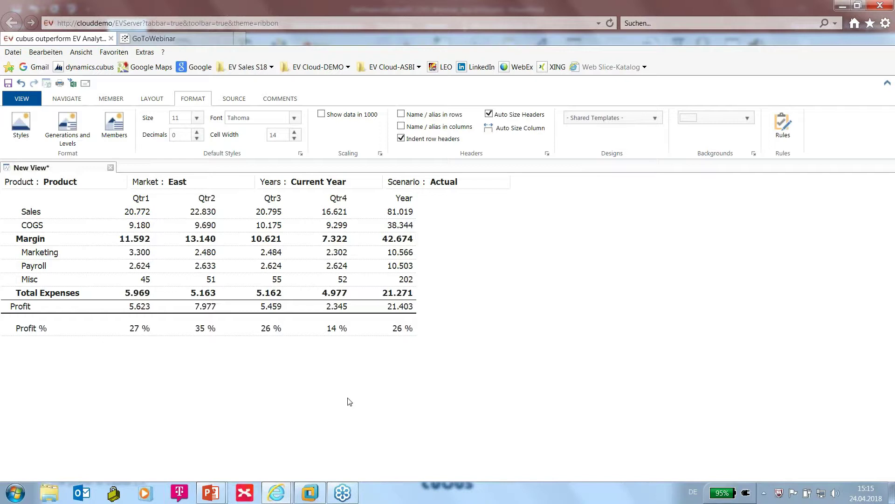
Replace the Time columns with all twelve lowest-level months and set the default cell width to 13
double_click(196, 201)
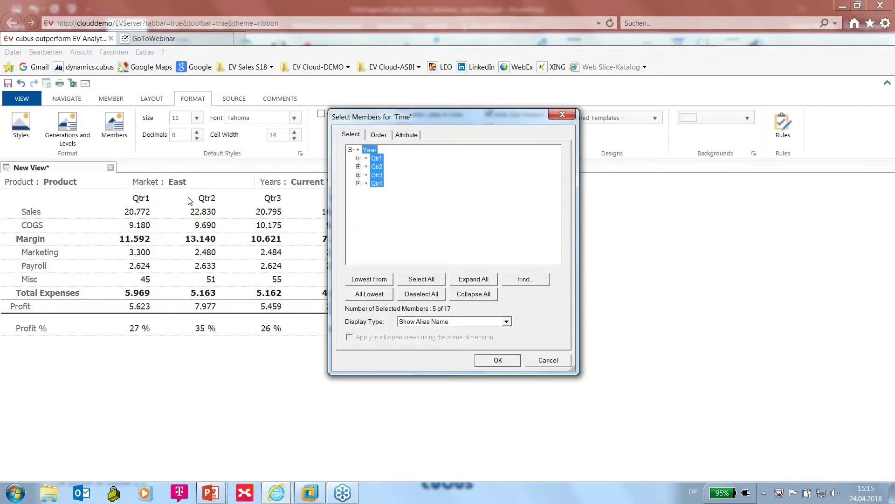
left_click(359, 159)
left_click(376, 158)
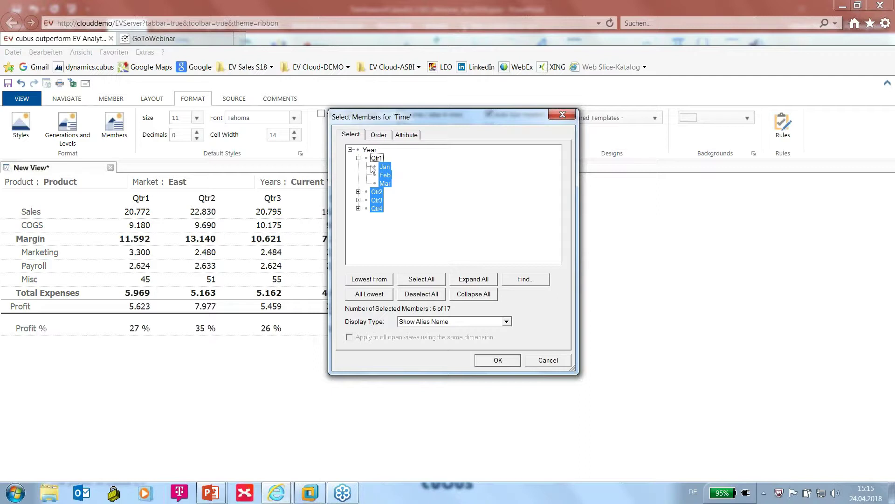
left_click(434, 295)
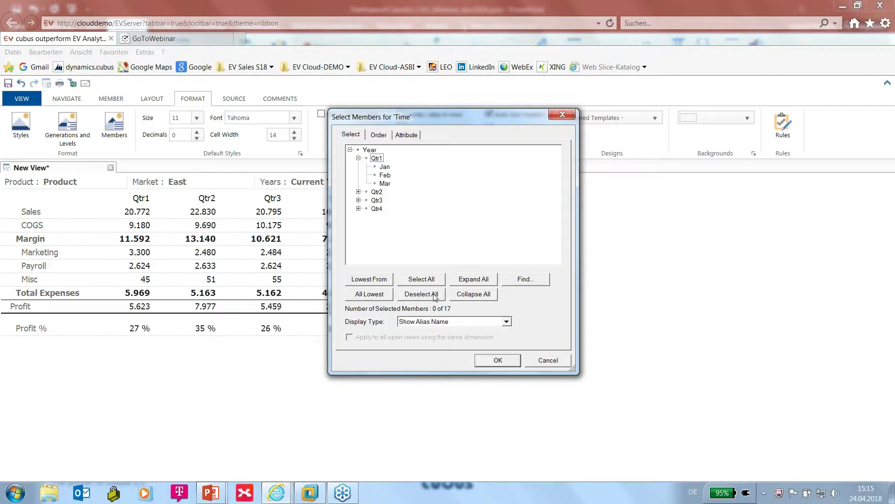
left_click(384, 295)
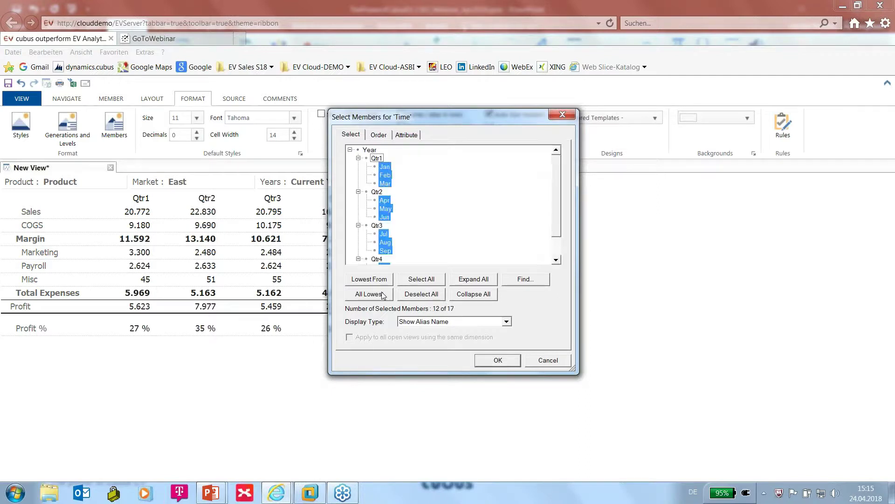
left_click(498, 361)
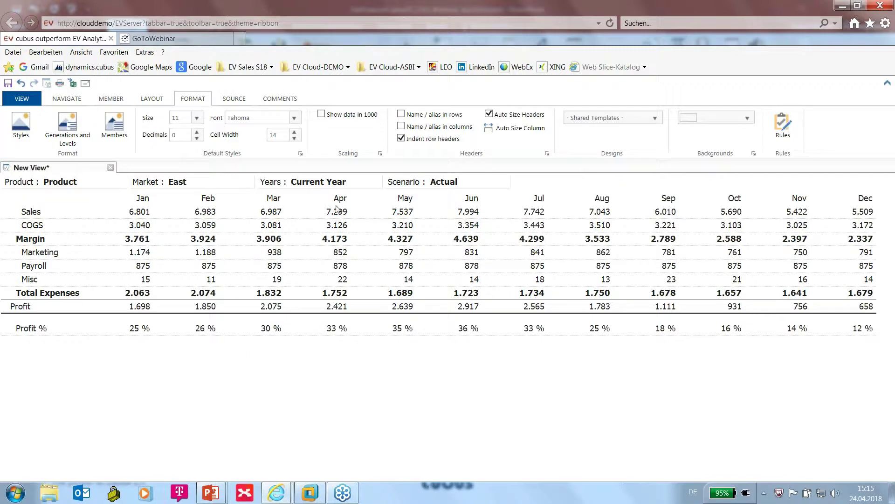
left_click(294, 138)
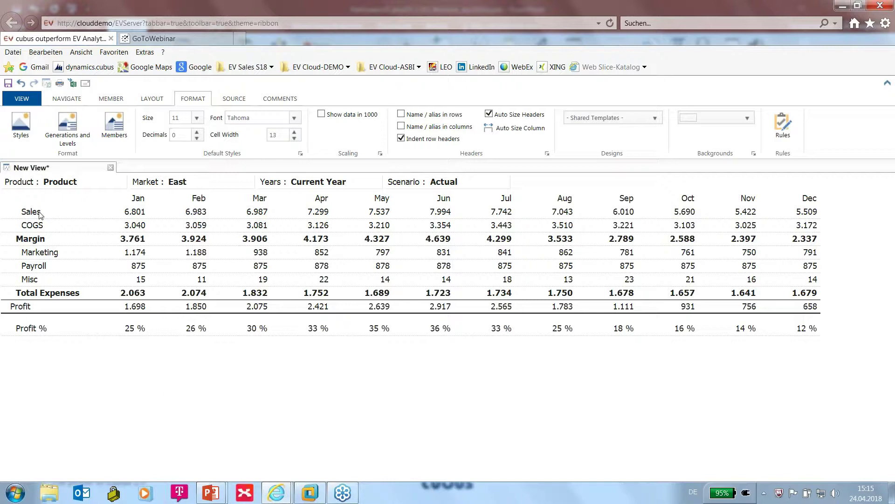
Try swapping the Product dimension with Measures for Sales and for Margin, undoing each swap
mouse_move(39, 213)
left_mouse_down()
mouse_move(51, 213)
mouse_move(47, 182)
left_mouse_up()
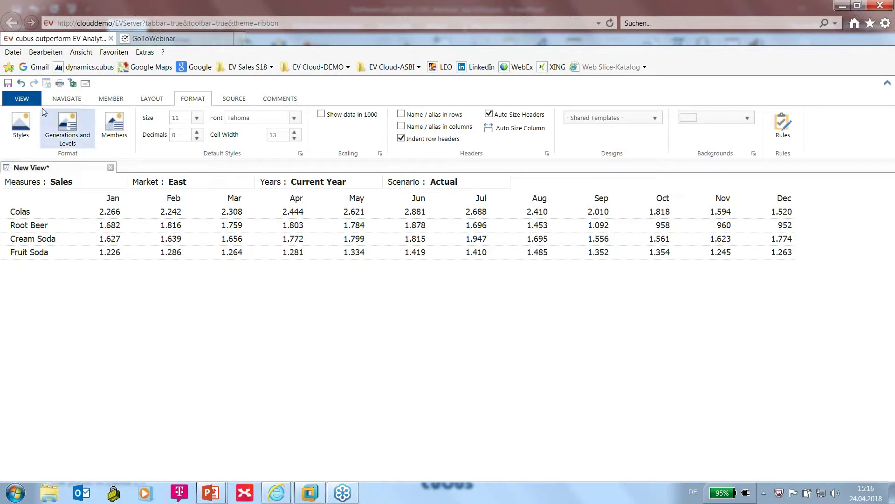
left_click(22, 83)
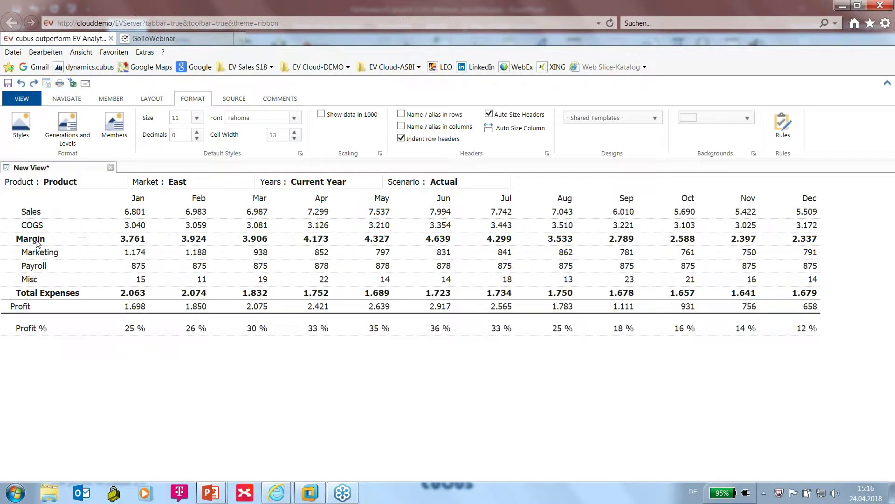
left_click_drag(41, 240, 54, 183)
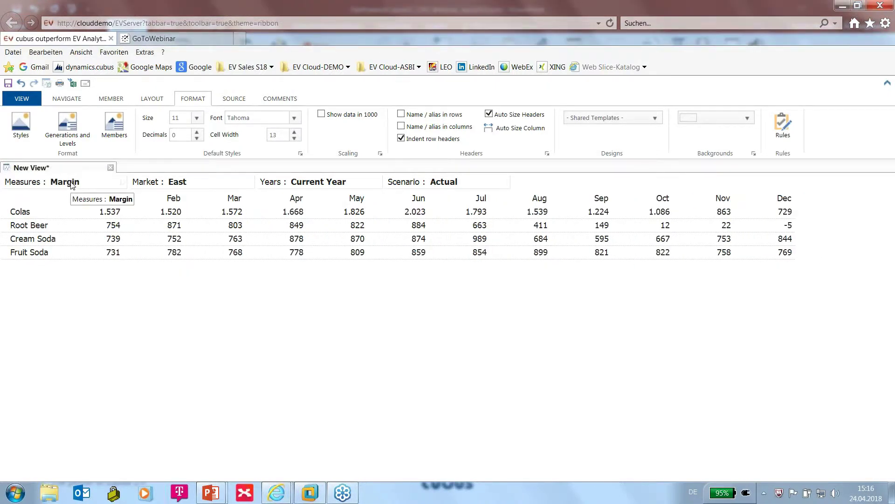
left_click(21, 84)
Swap Measures with Product so the rows list products for Sales, and display the view as a chart
left_click_drag(33, 214, 56, 184)
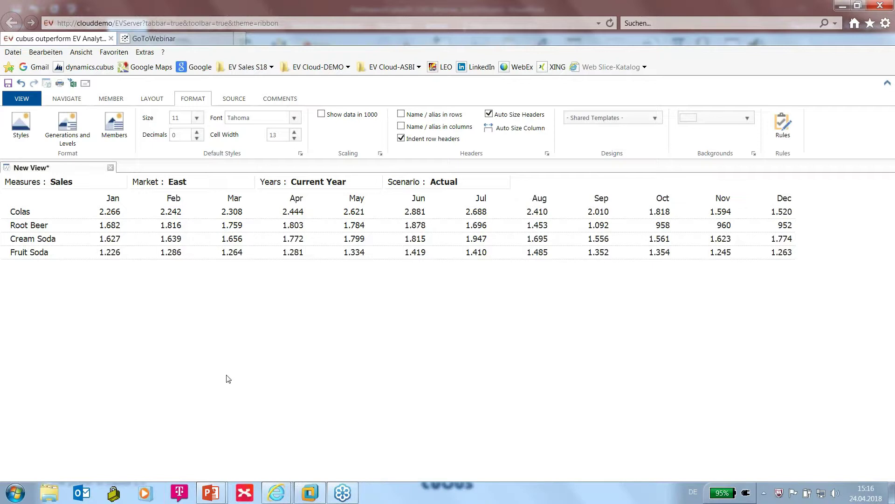
left_click(154, 103)
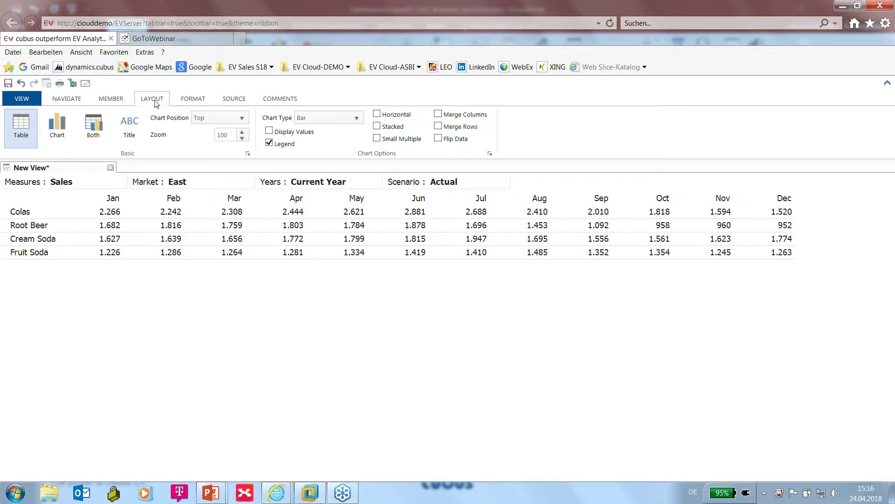
left_click(57, 128)
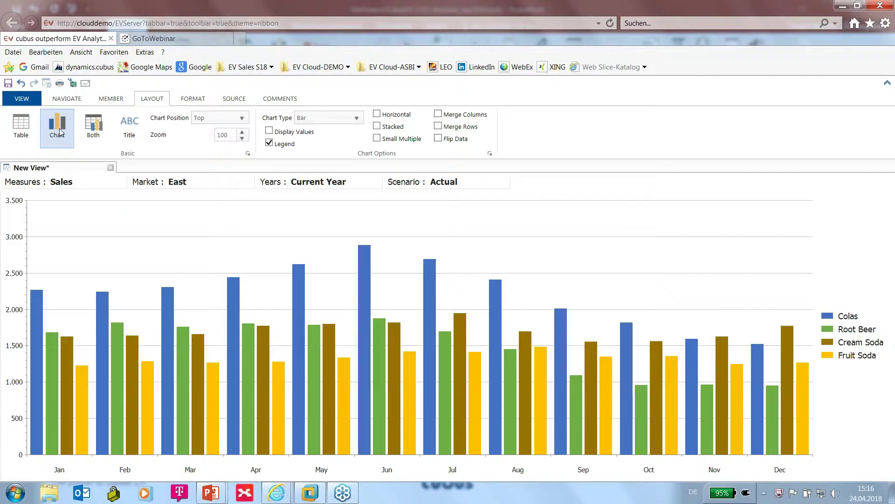
Display both the table and the chart, with the chart position set to Bottom
left_click(92, 127)
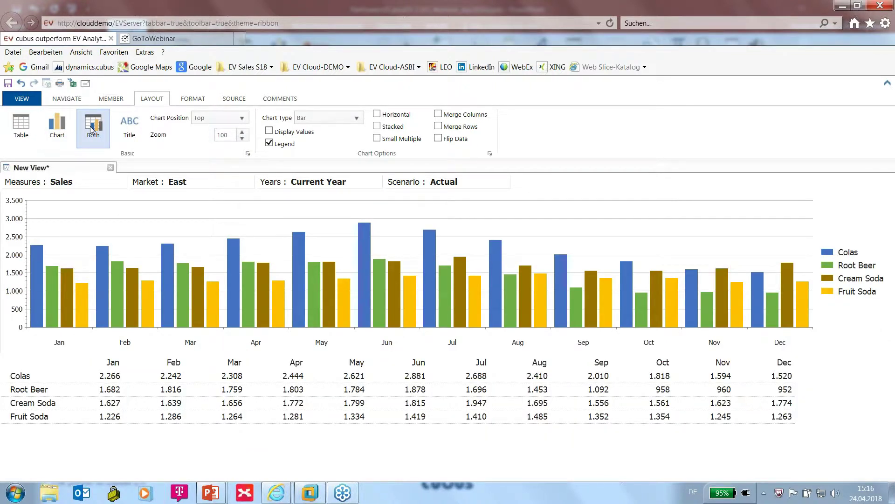
left_click(214, 117)
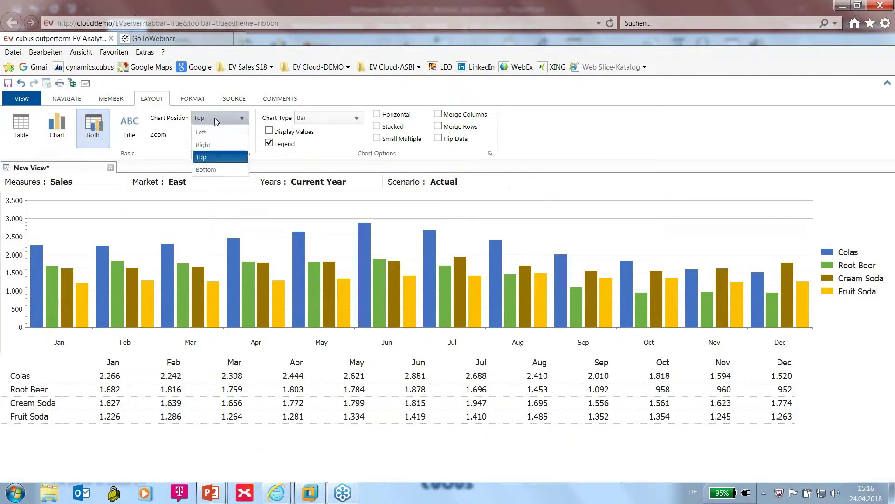
left_click(216, 168)
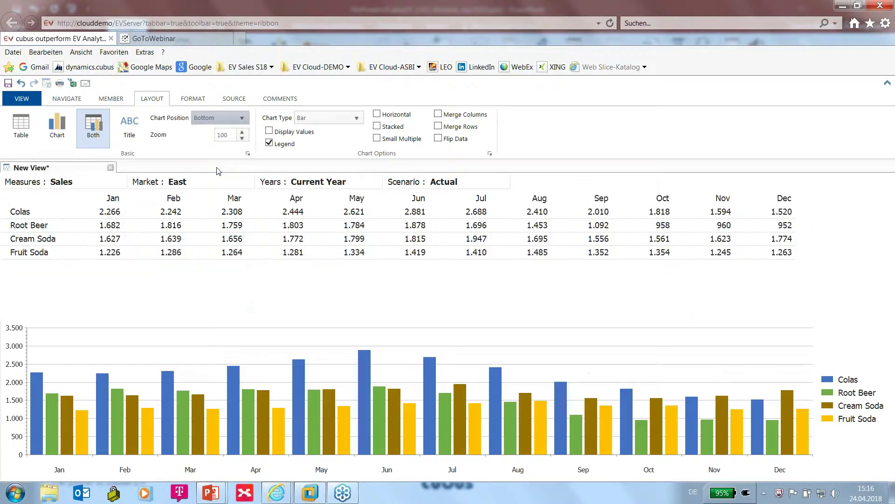
Display only the chart and change its chart type to Line
left_click(65, 122)
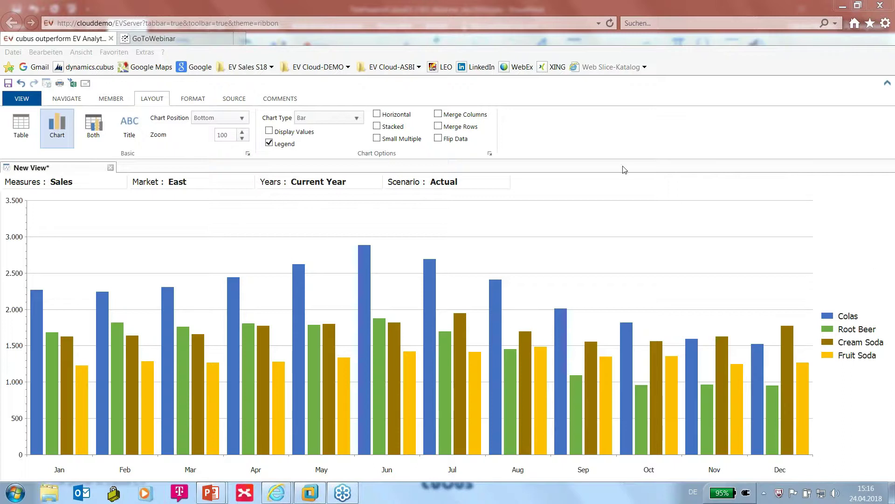
left_click(357, 120)
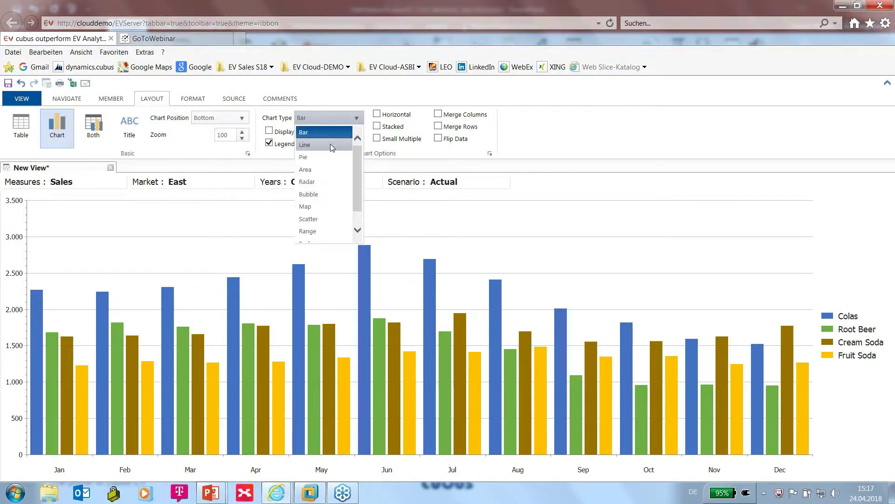
left_click(332, 146)
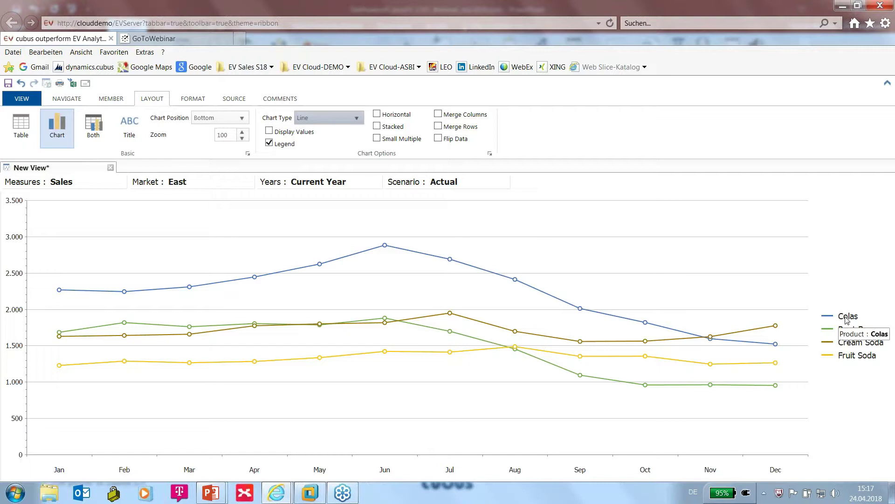
Swap the Product dimension with Market for Colas so the line chart plots one line per market
left_click_drag(847, 320, 194, 192)
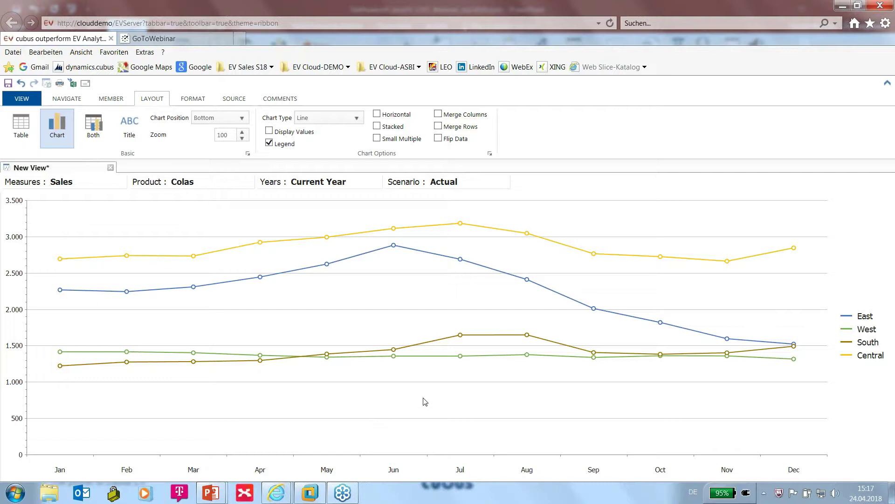
Try the Drill Down command on the East market, and undo the drill
left_click(67, 99)
left_click(290, 119)
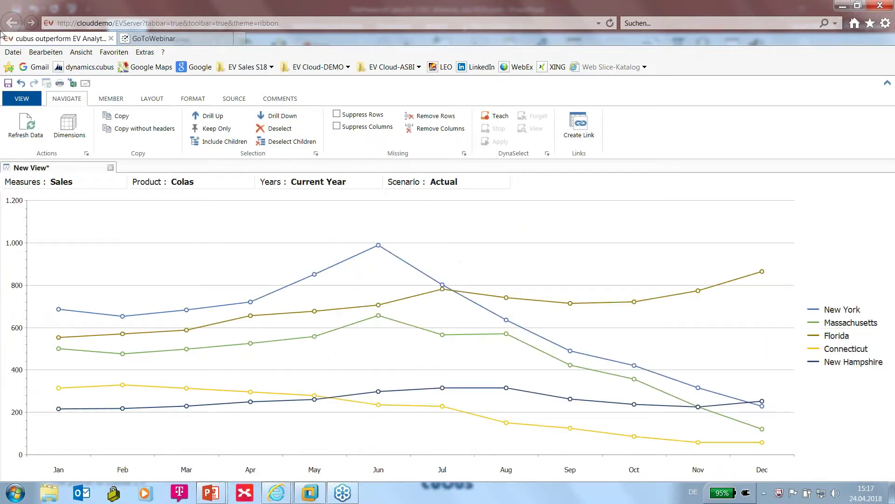
left_click(22, 83)
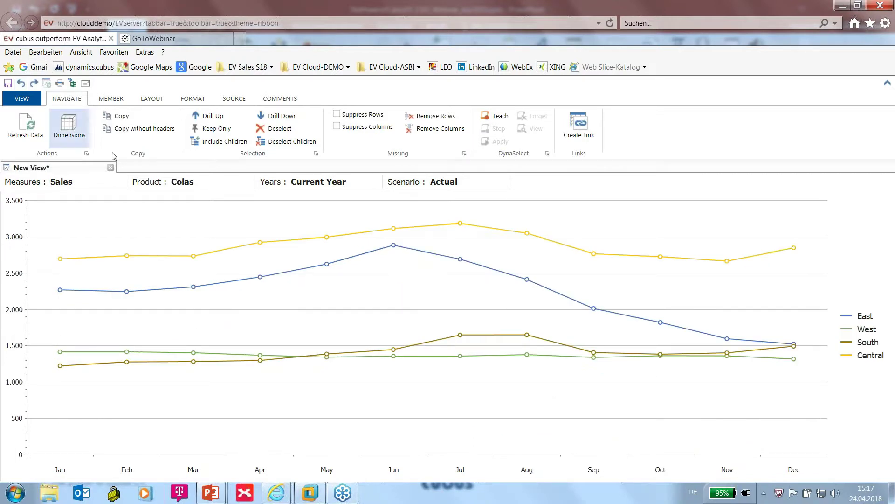
Drill down on East in the chart legend to plot its individual states
mouse_move(864, 320)
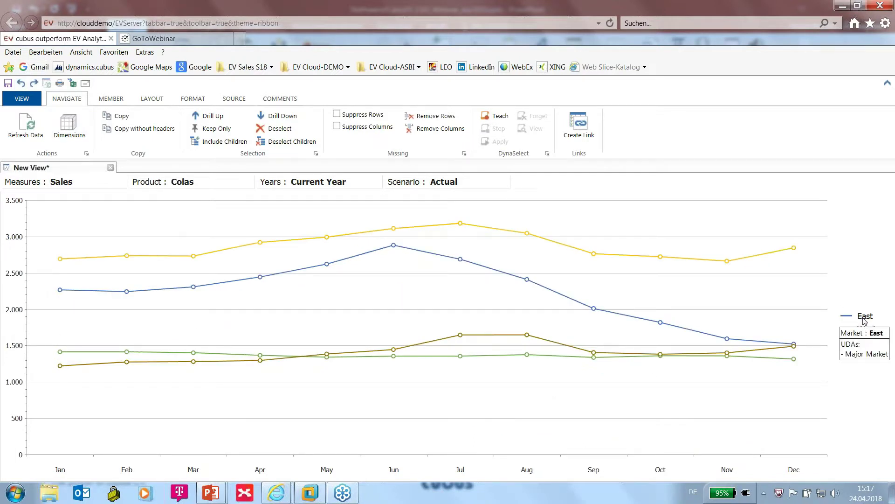
right_click(864, 321)
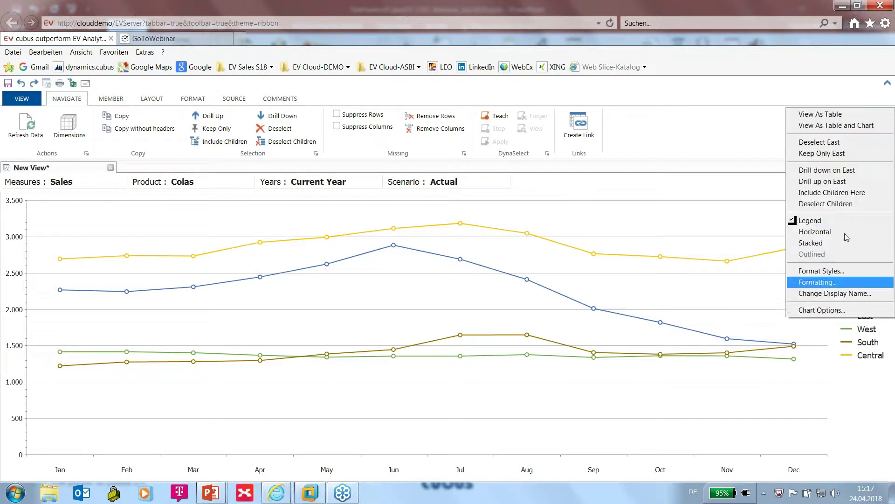
left_click(844, 173)
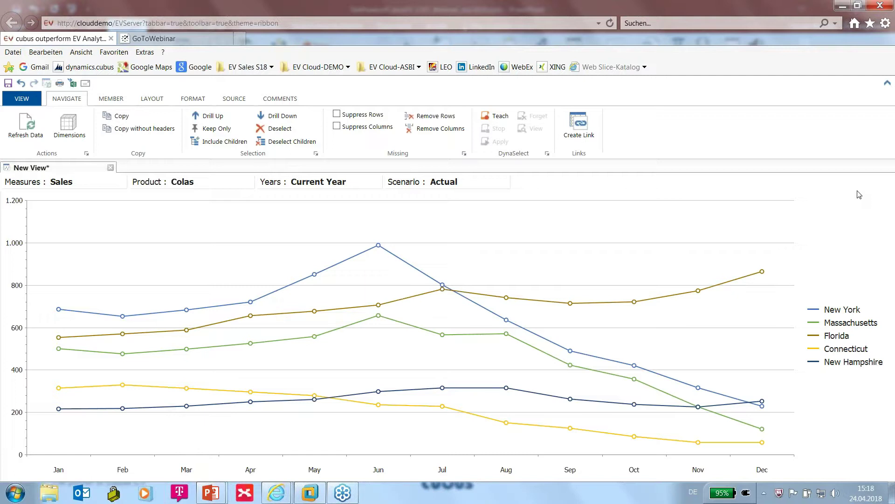
Display the view as a table, with Market swapped for Measures so the rows list the measures for New York
left_click(155, 98)
left_click(22, 128)
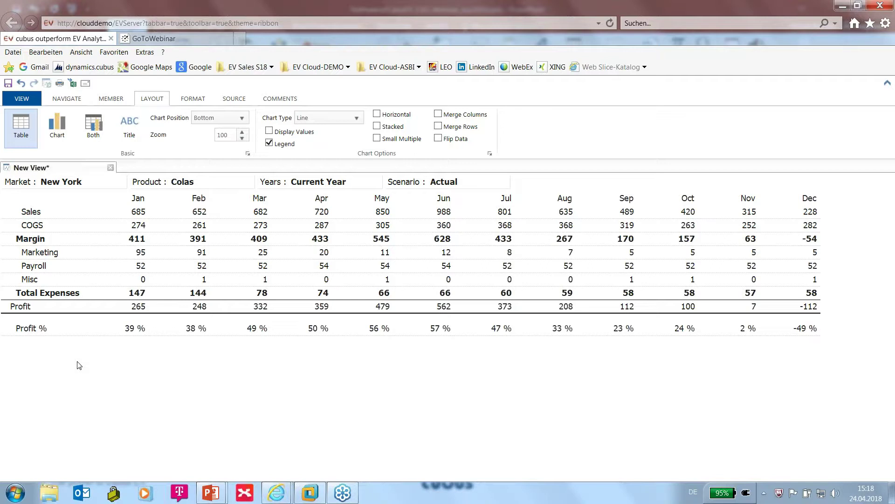
Start a new member calculation with the Ratio % function and name it "Mktg on sales %"
left_click(116, 102)
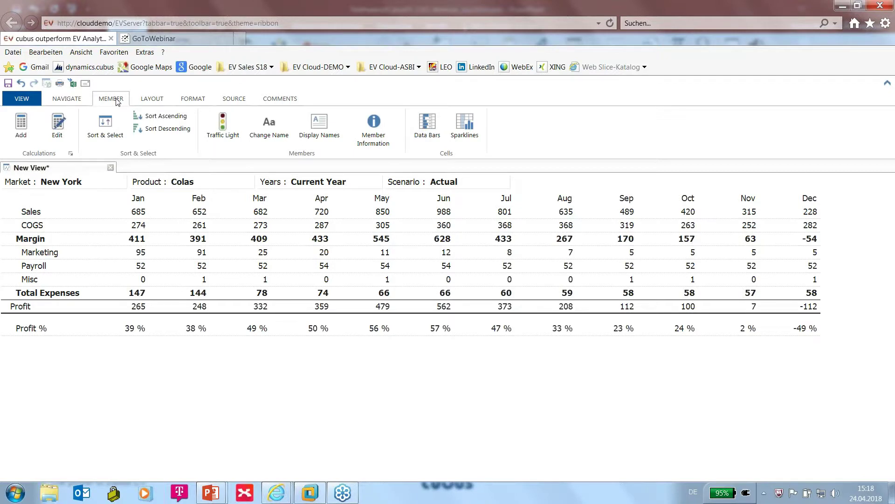
left_click(21, 129)
left_click_drag(178, 227, 303, 236)
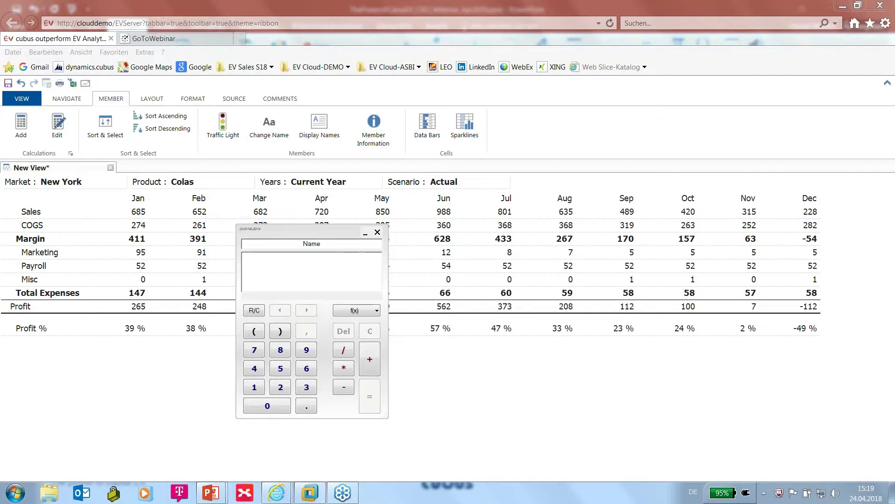
left_click(375, 312)
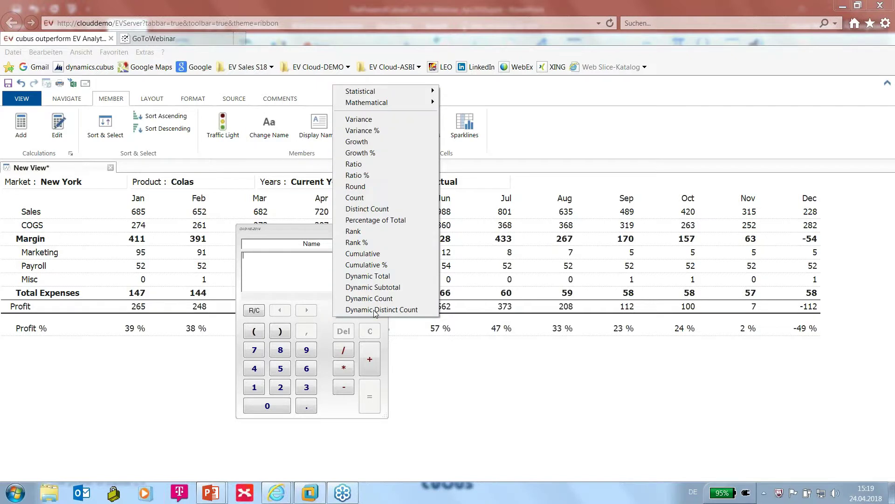
left_click(374, 175)
left_click(287, 238)
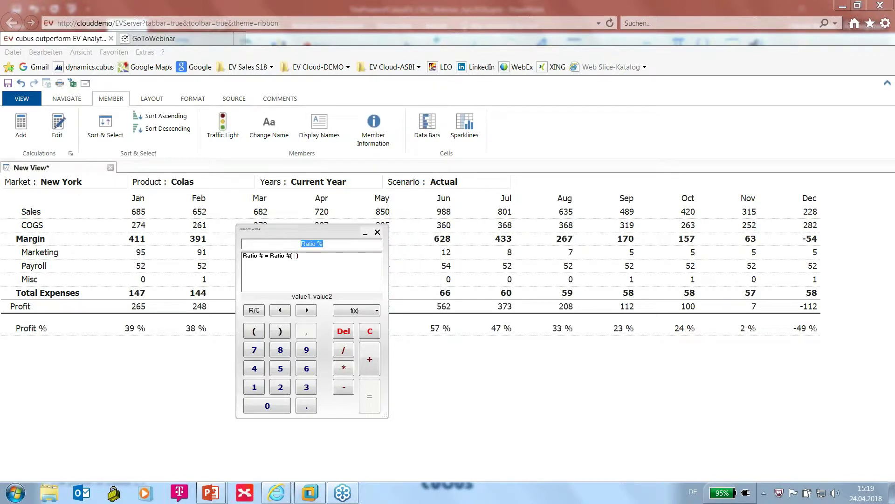
type("Mktg on")
type("sales %")
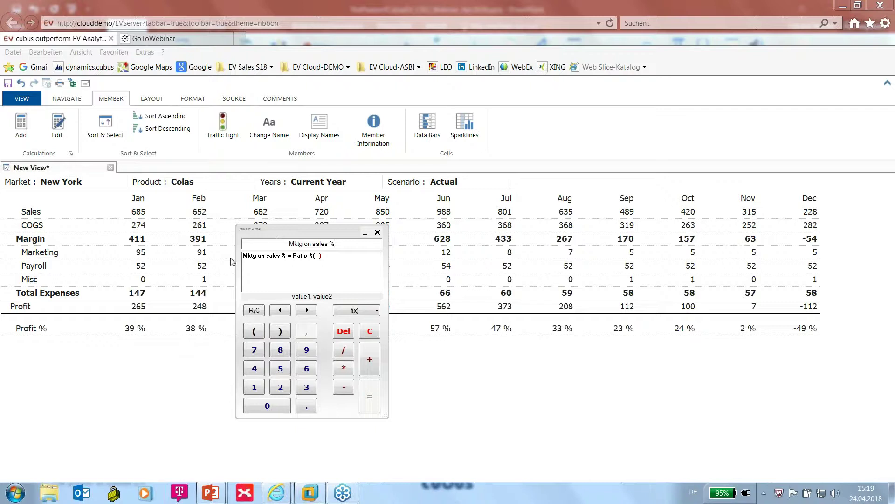
Set Marketing and Sales as the two values of the Ratio % formula and add the calculation to the table
left_click(43, 253)
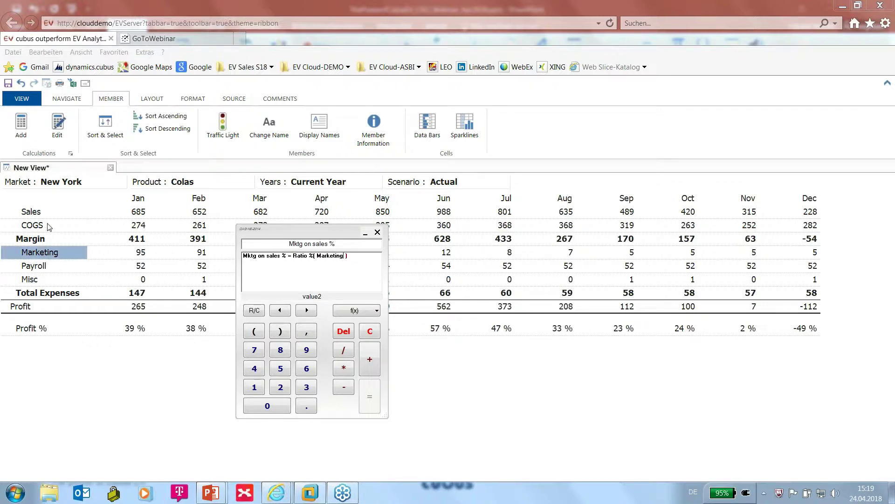
left_click(47, 212)
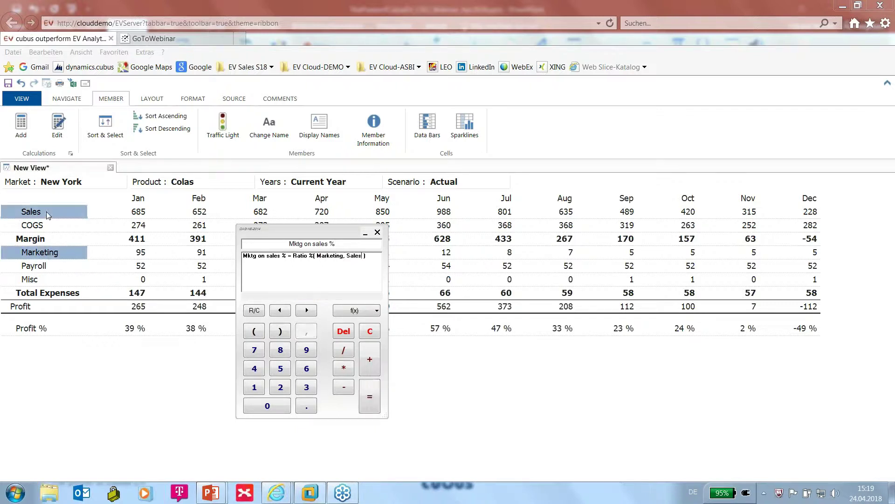
left_click(370, 399)
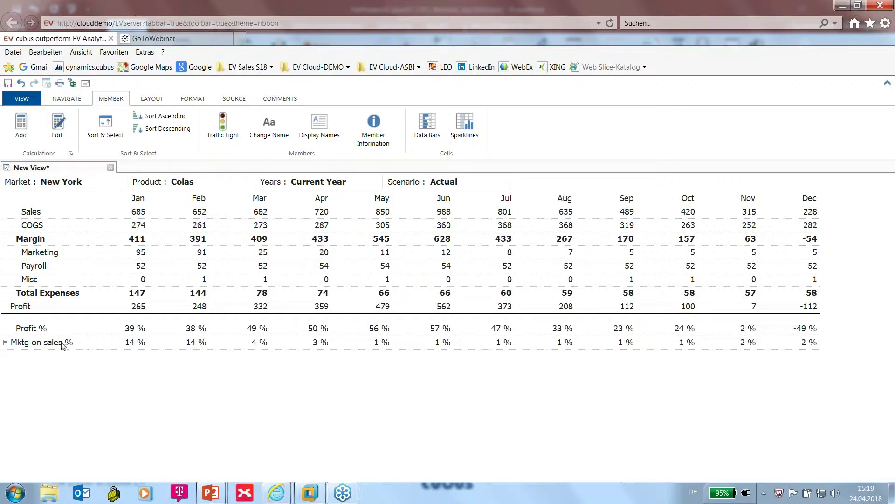
Try swapping Measures with Market for Mktg on sales %, and undo the swap
mouse_move(33, 348)
left_click_drag(36, 346, 71, 184)
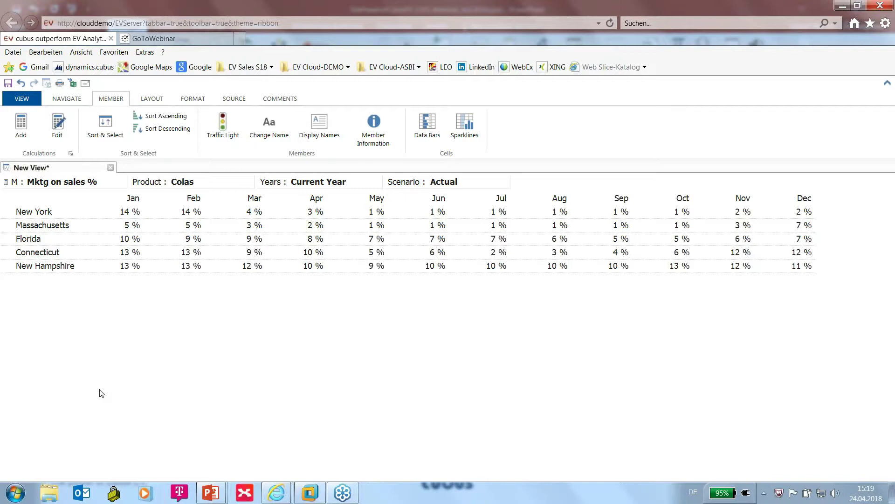
left_click(21, 83)
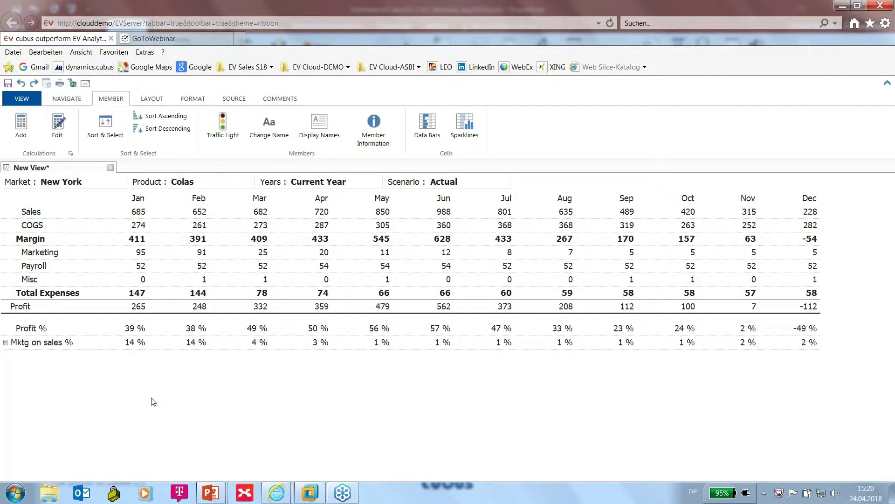
Swap Measures with Market for Sales and nest the Product dimension in the rows outside the states
left_click_drag(40, 215, 33, 198)
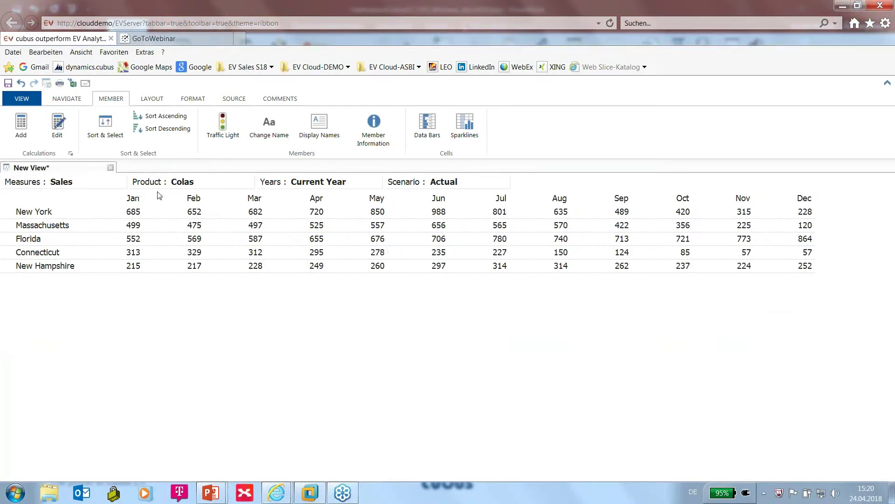
left_click_drag(147, 182, 7, 230)
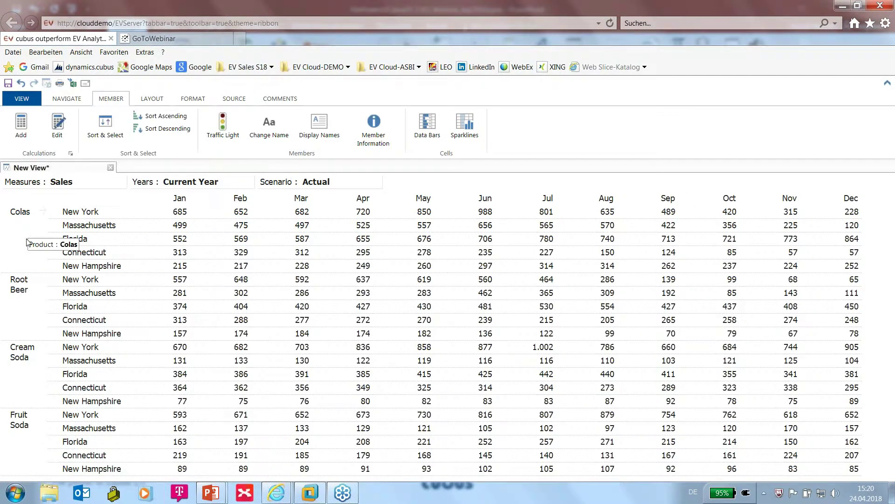
Restrict the Product members in the rows to Colas and Root Beer
left_click_drag(27, 241, 31, 328)
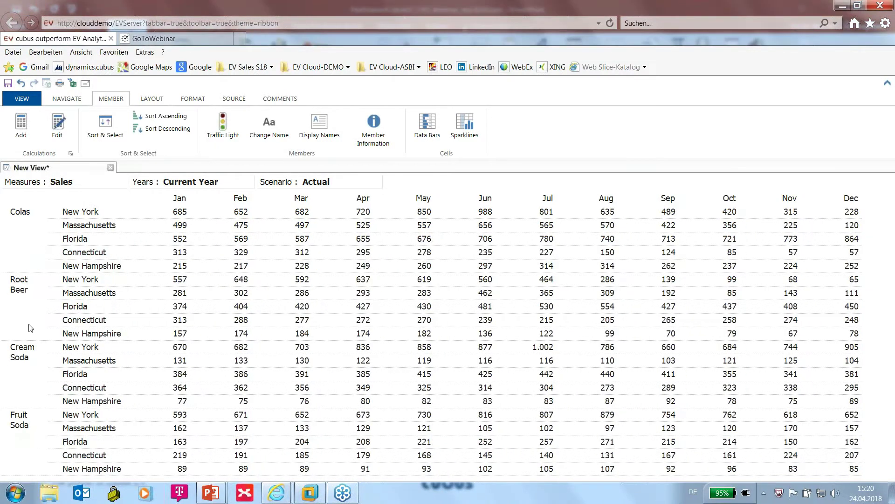
double_click(27, 379)
left_click(389, 188, "ctrl")
left_click(397, 196, "ctrl")
left_click(505, 362)
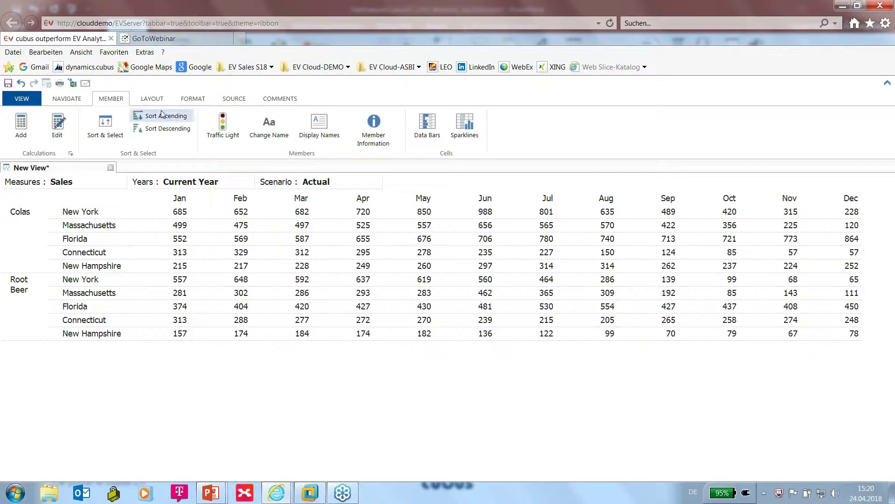
Display the view as a chart and merge its rows so both products share one chart
left_click(153, 98)
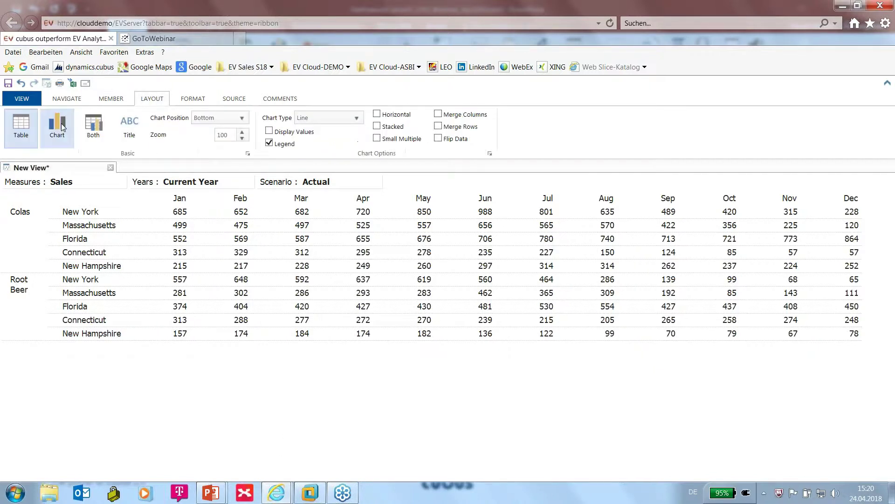
left_click(61, 125)
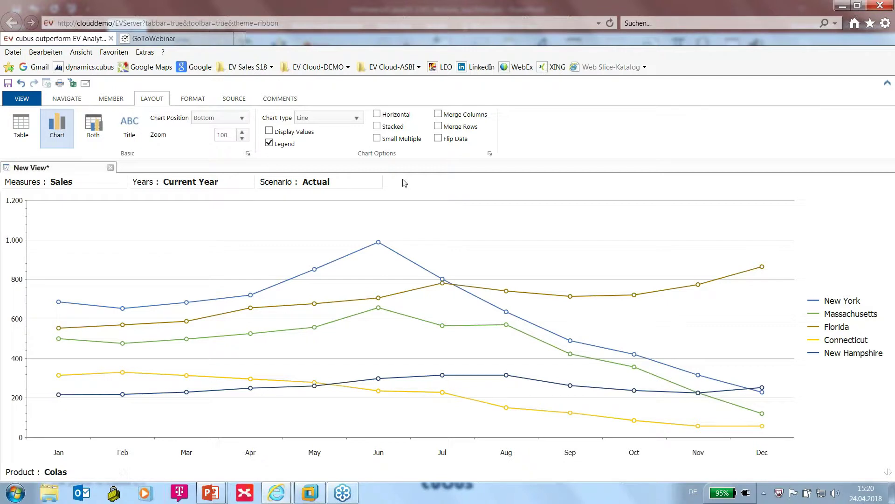
left_click(447, 128)
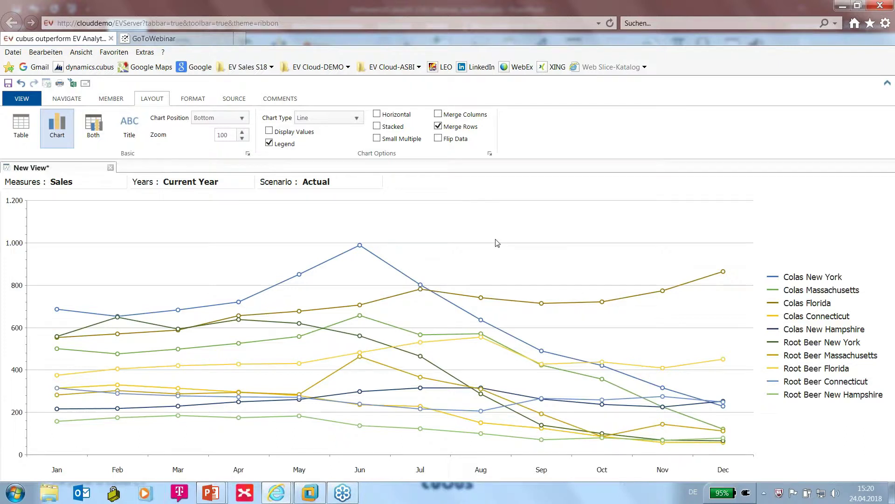
Split the chart into small multiples and change its chart type to Area
left_click(377, 139)
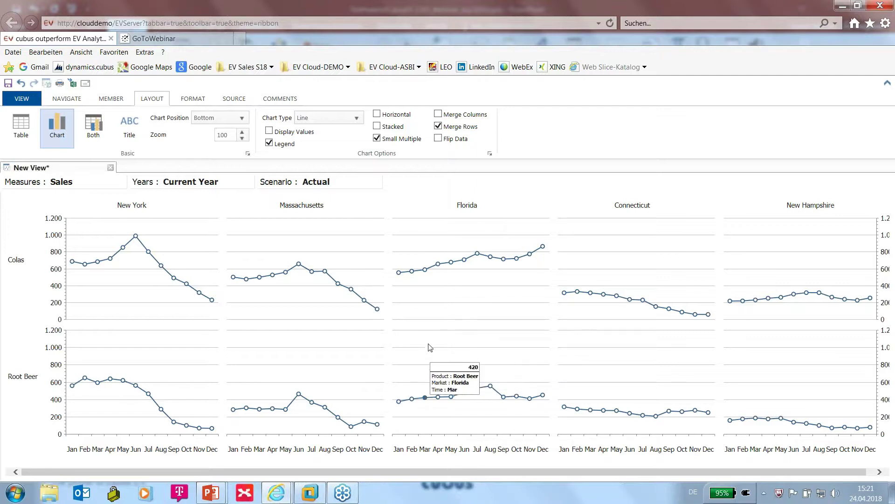
left_click(357, 118)
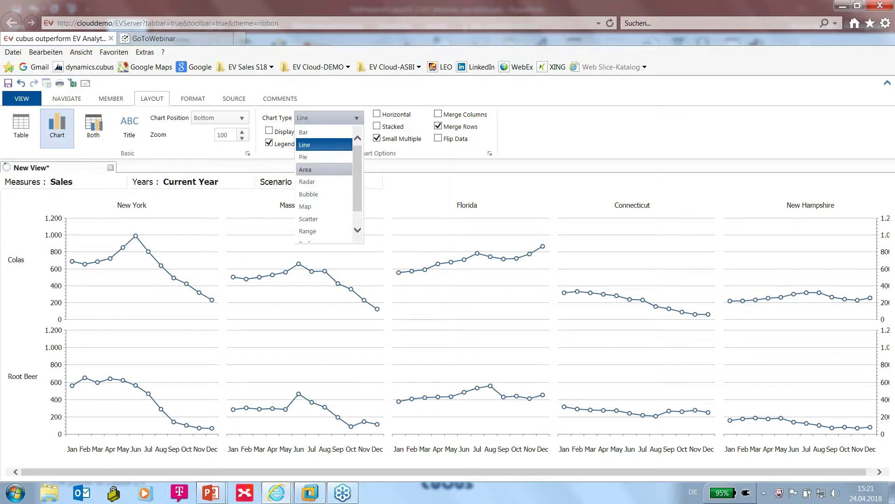
left_click(322, 169)
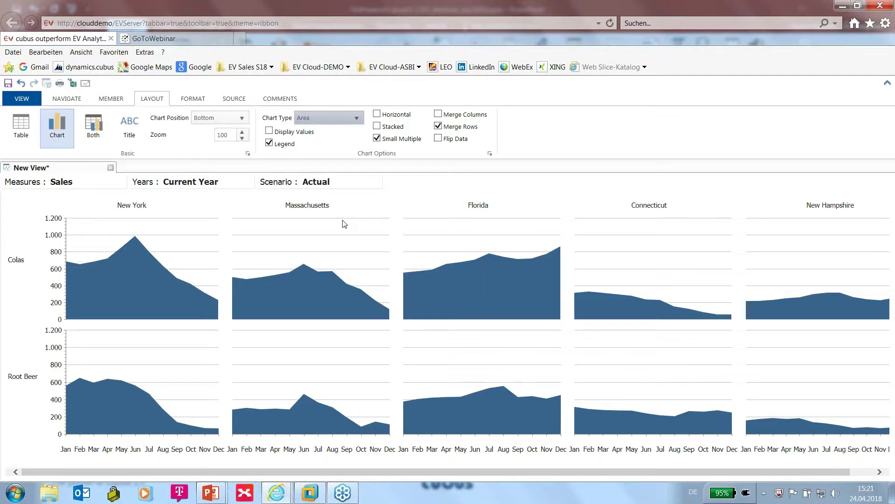
Change the Measures member from the Total Expenses group to Marketing
left_click(71, 183)
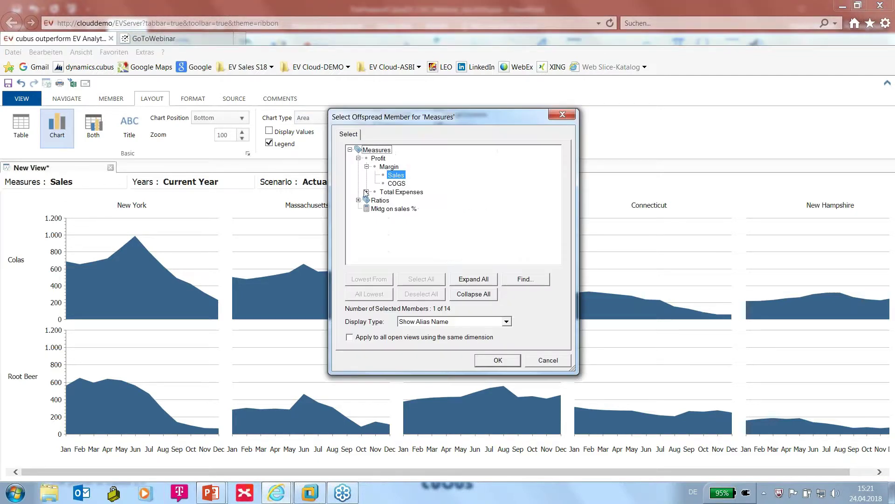
left_click(366, 192)
left_click(401, 200)
left_click(498, 361)
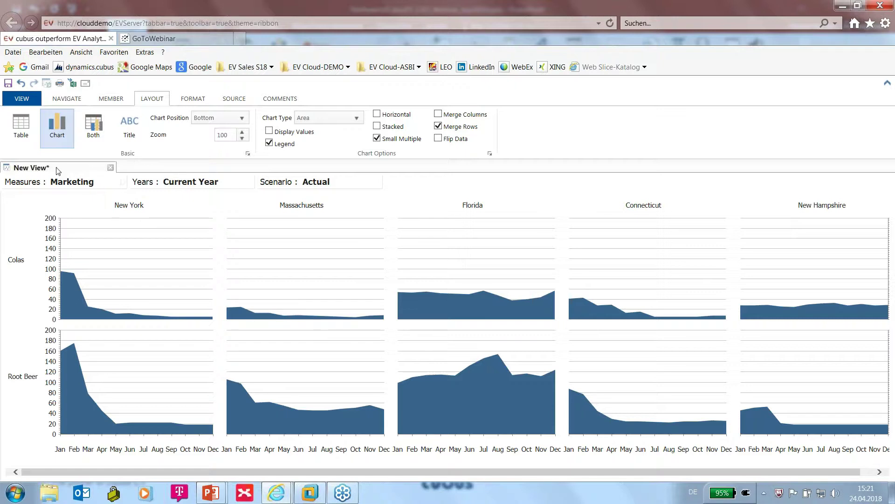
Display the view as a table, move Market out of the rows for New York, and swap Product with Measures for Colas
left_click(21, 125)
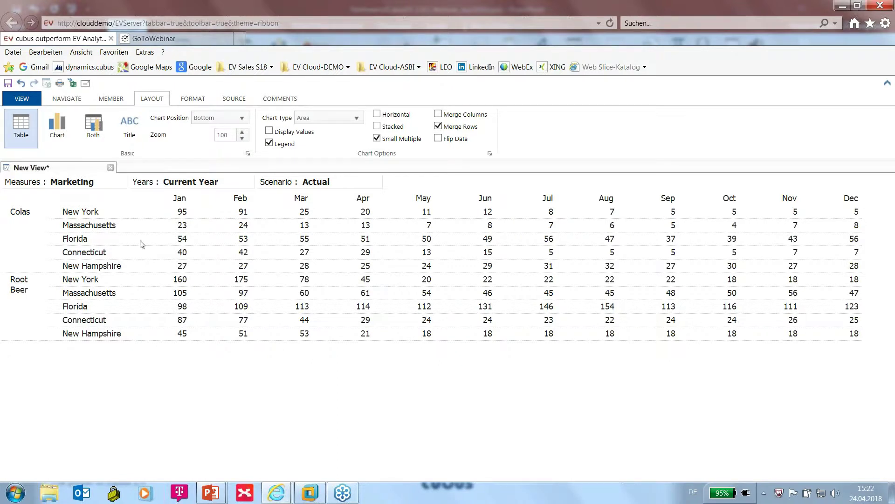
mouse_move(87, 213)
left_click_drag(87, 213, 447, 182)
left_click_drag(24, 216, 97, 187)
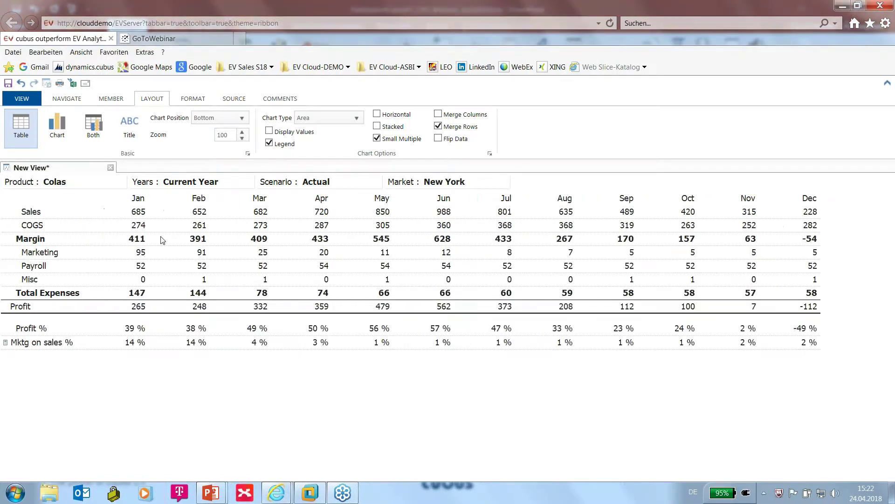
Reduce the Time members in the columns to Year only
double_click(139, 200)
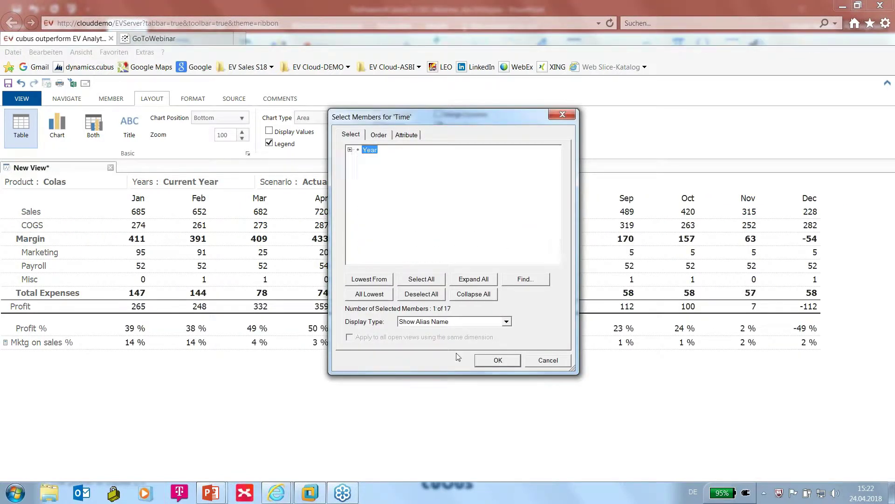
left_click(498, 361)
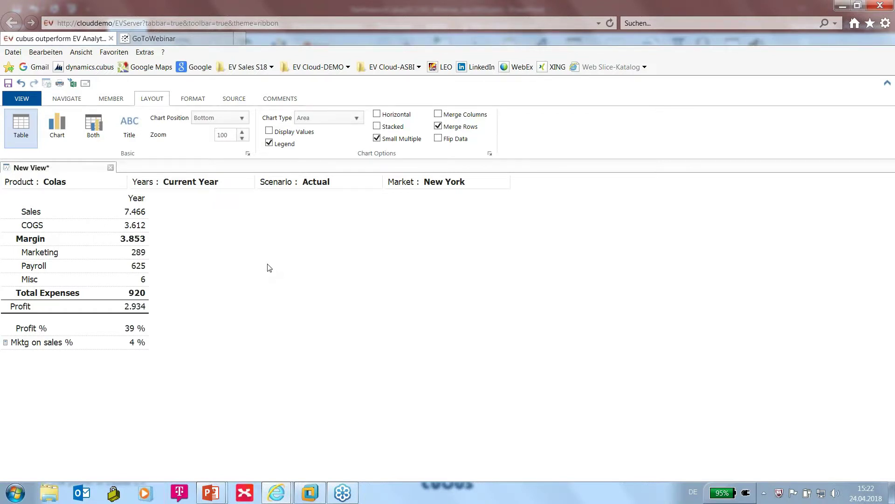
Add a sparkline member named History whose data range covers all lowest-level Time members, Jan to Dec
left_click(118, 100)
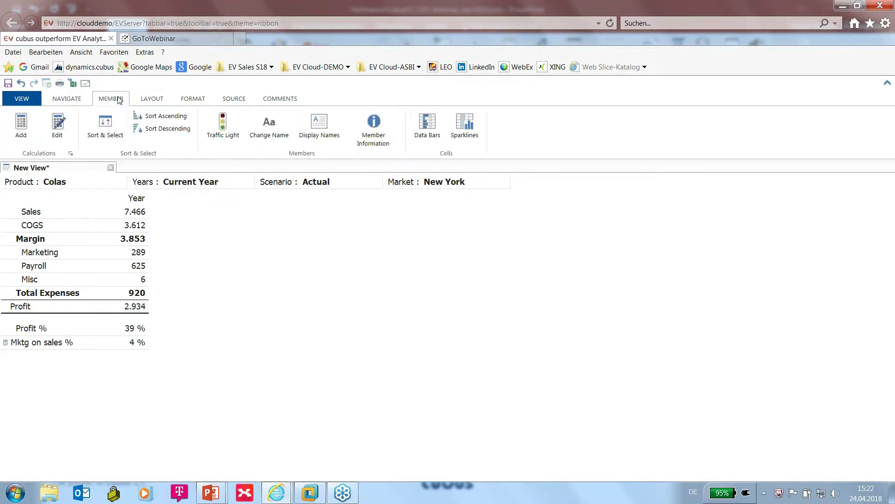
left_click(465, 120)
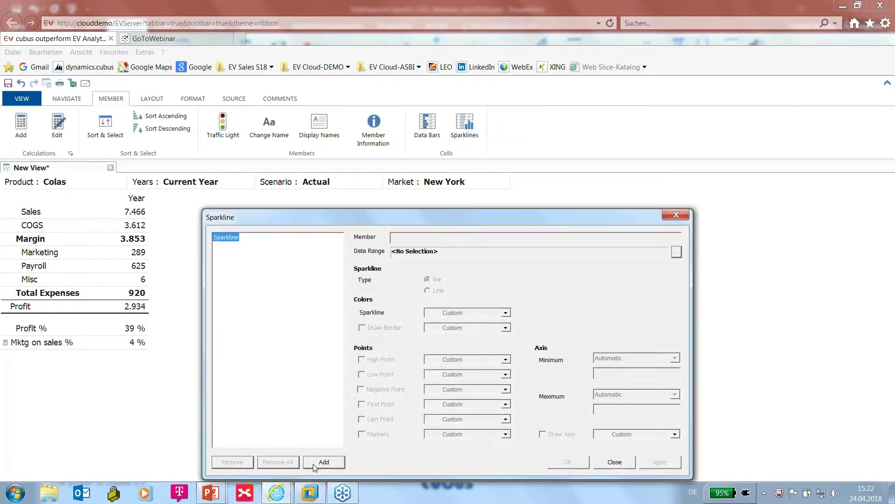
left_click(314, 464)
type("Histor")
type("y")
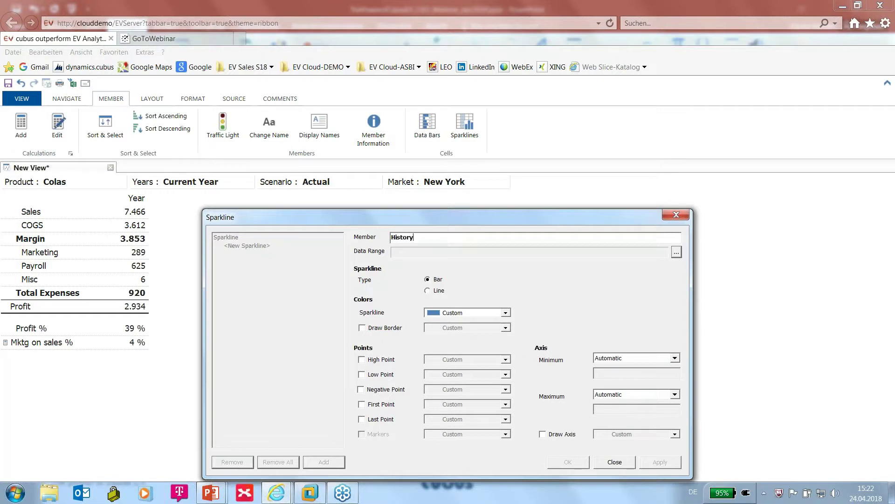
left_click_drag(546, 214, 421, 147)
left_click(552, 185)
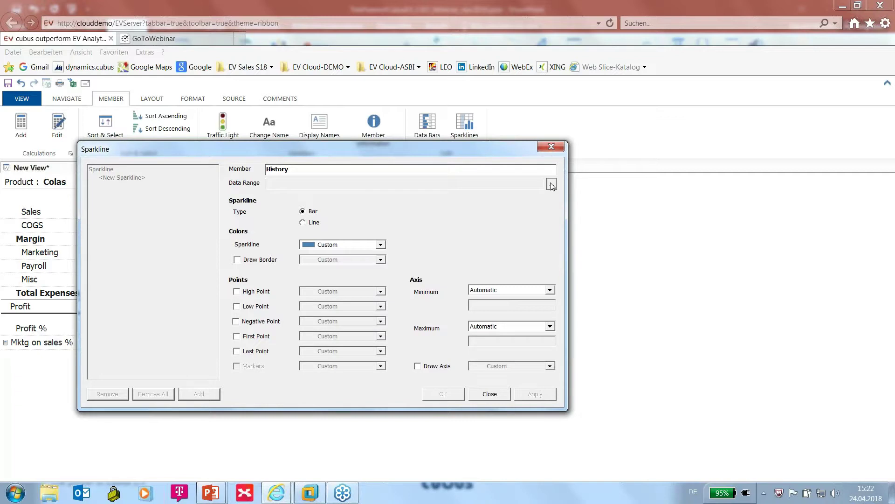
left_click(246, 328)
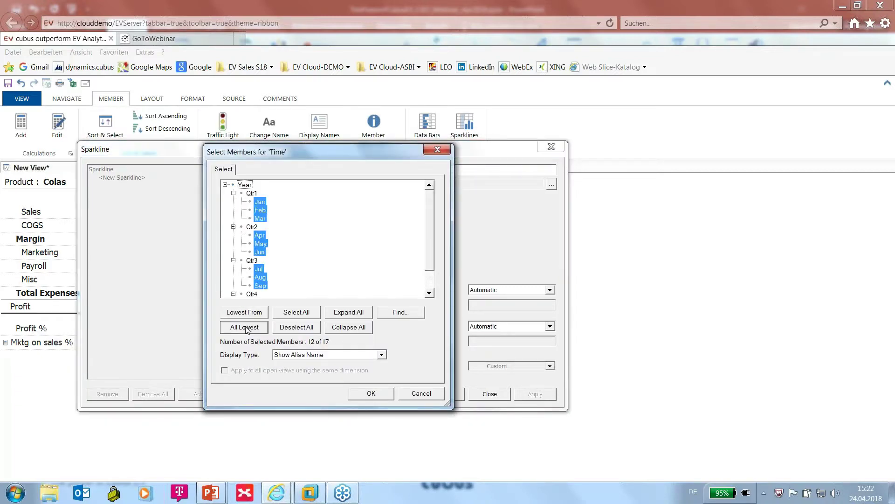
left_click(372, 395)
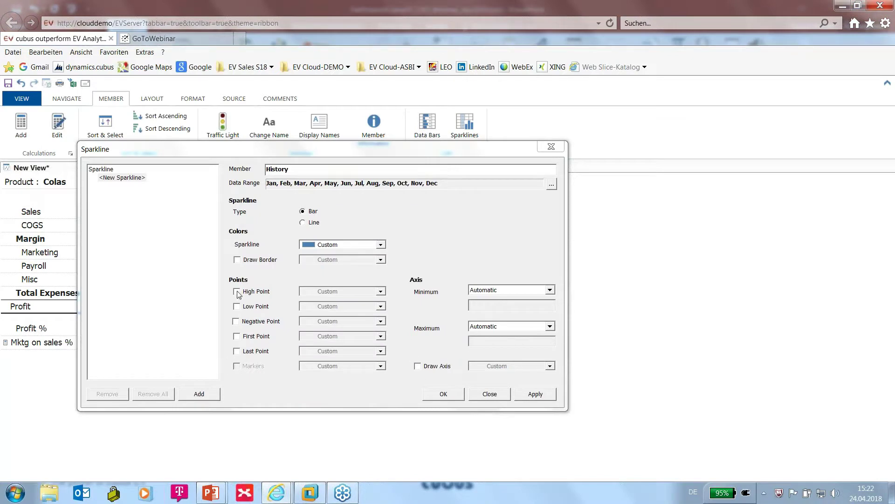
Enable high and low point highlighting for the History sparkline and place its column before Year
left_click(237, 292)
left_click(237, 306)
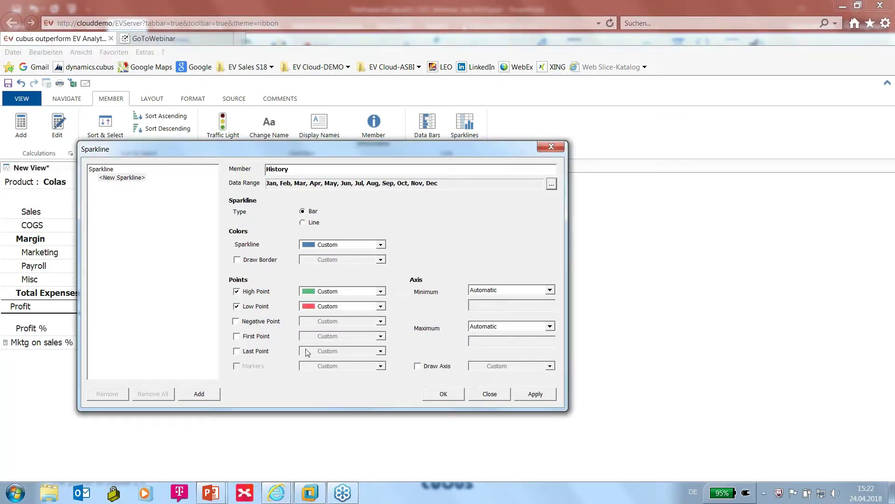
left_click(444, 395)
left_click_drag(172, 200, 112, 201)
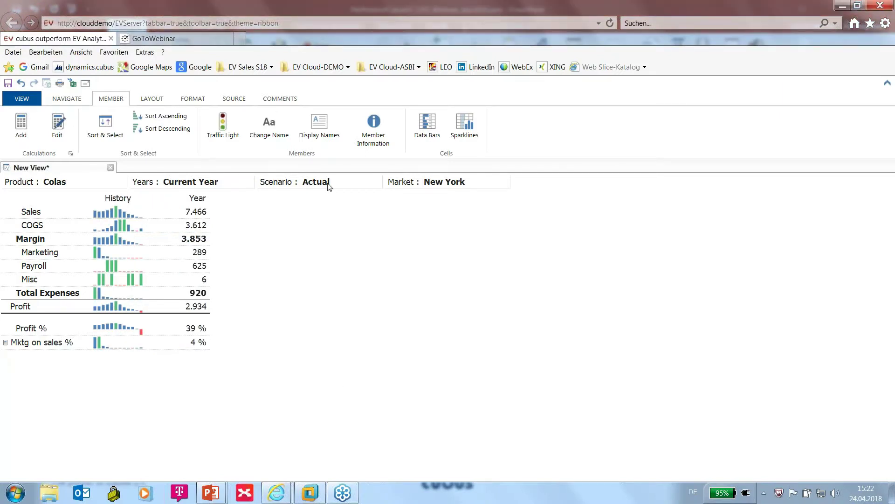
Move Scenario into the columns beneath Time and restrict the members under History to Actual only
left_click_drag(317, 183, 208, 204)
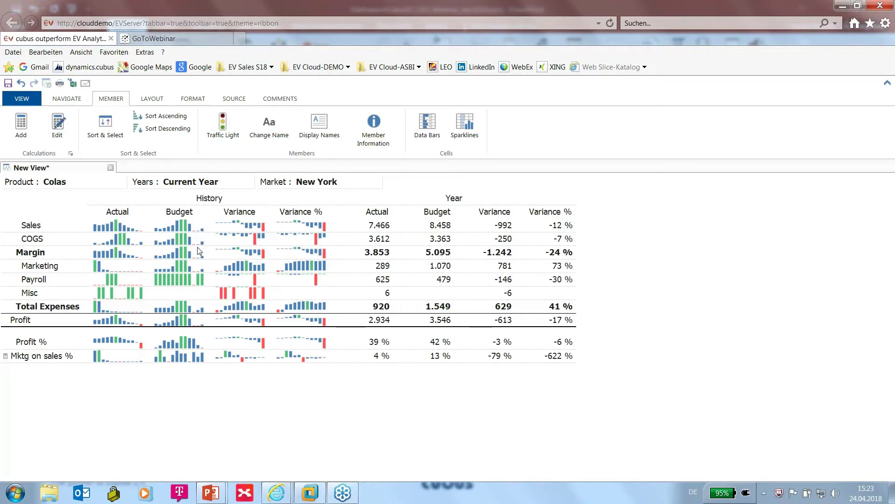
left_click(111, 215)
double_click(111, 215)
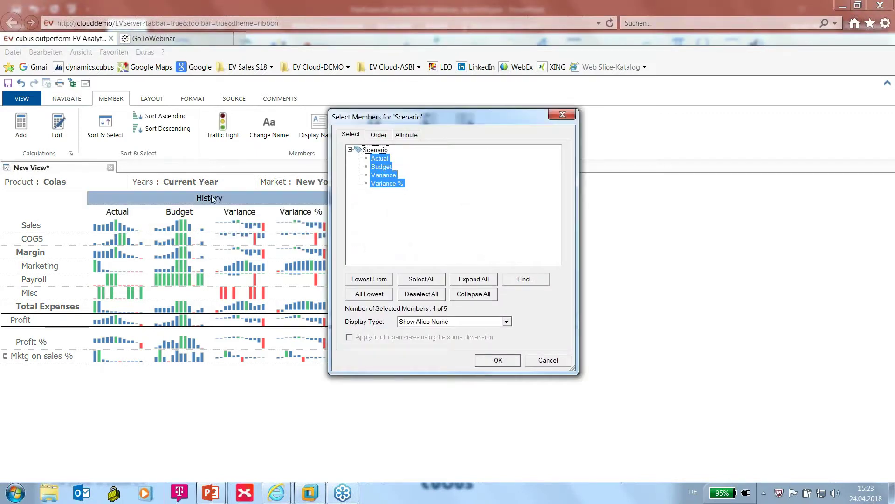
left_click_drag(387, 171, 390, 185)
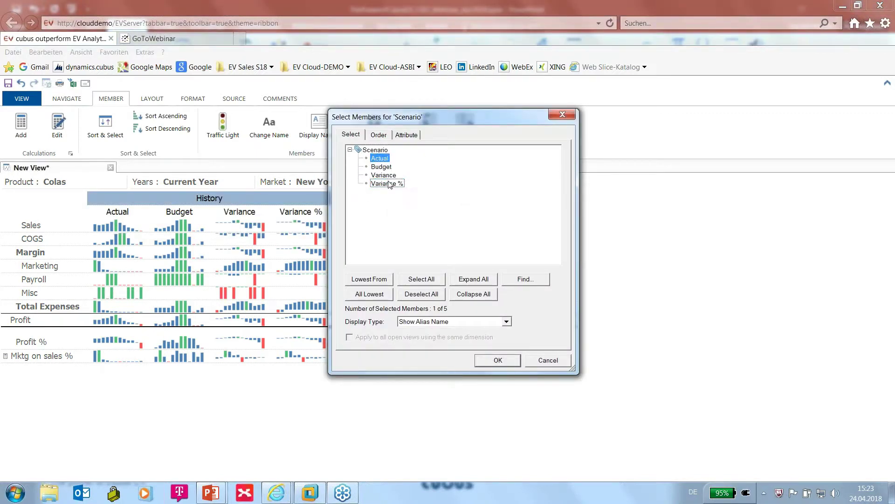
left_click(497, 360)
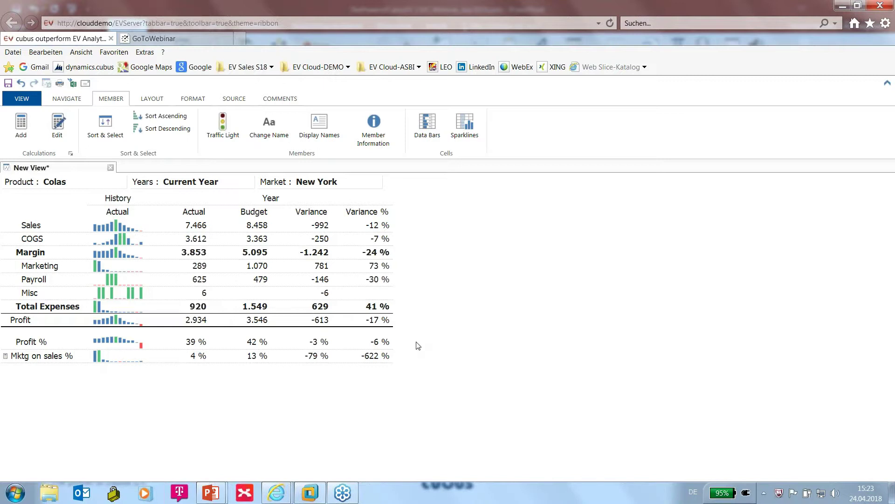
Set up in-cell data bars for Variance as type Variance Bar, with Dark Red negatives and Green positives
left_click(427, 126)
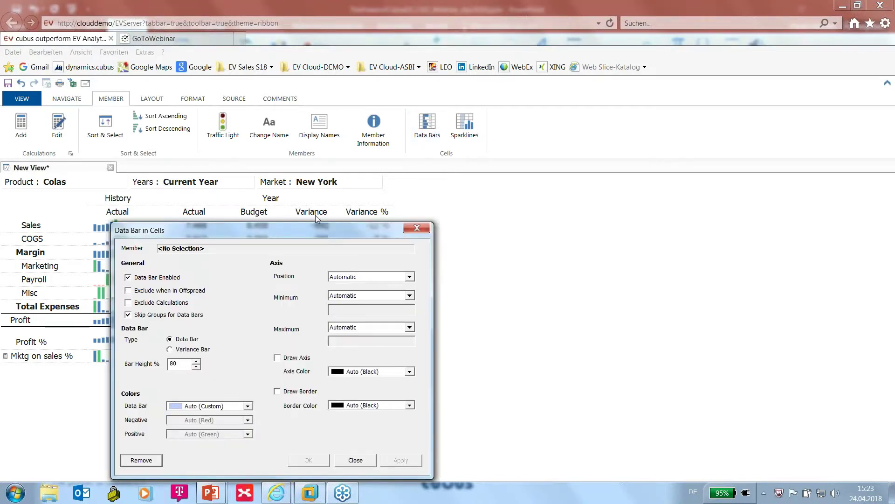
left_click(317, 213)
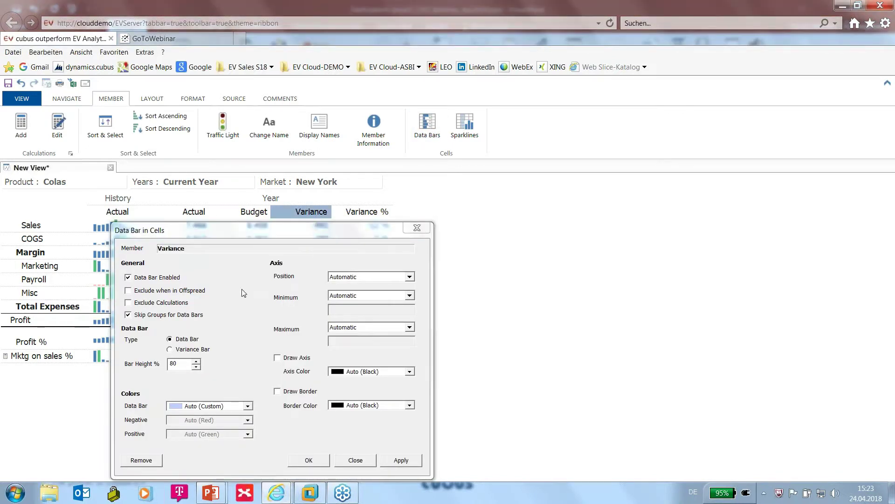
left_click(170, 350)
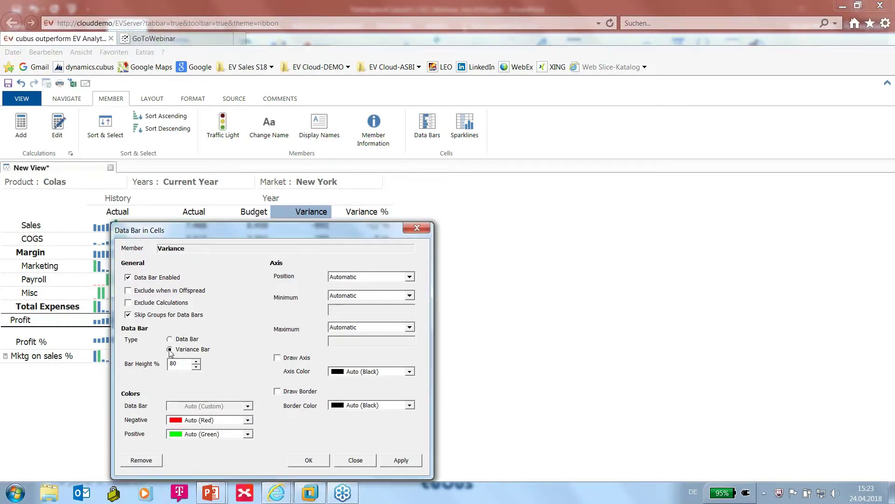
left_click(248, 421)
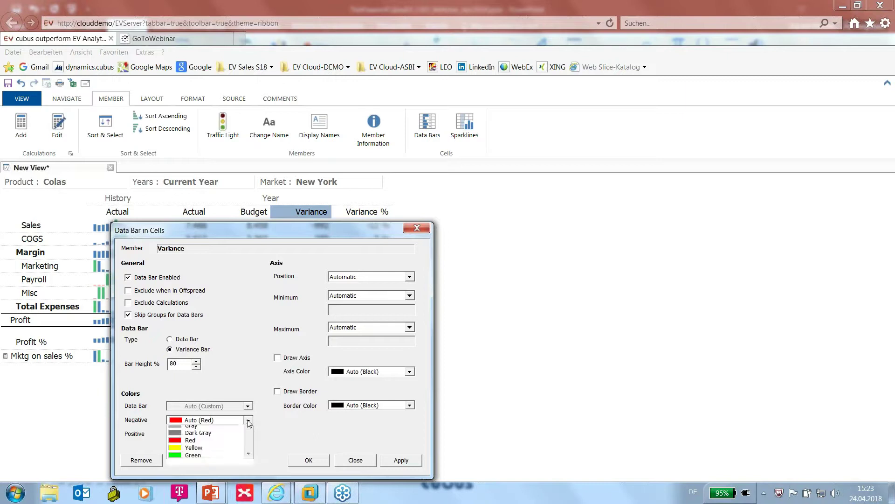
left_click(213, 461)
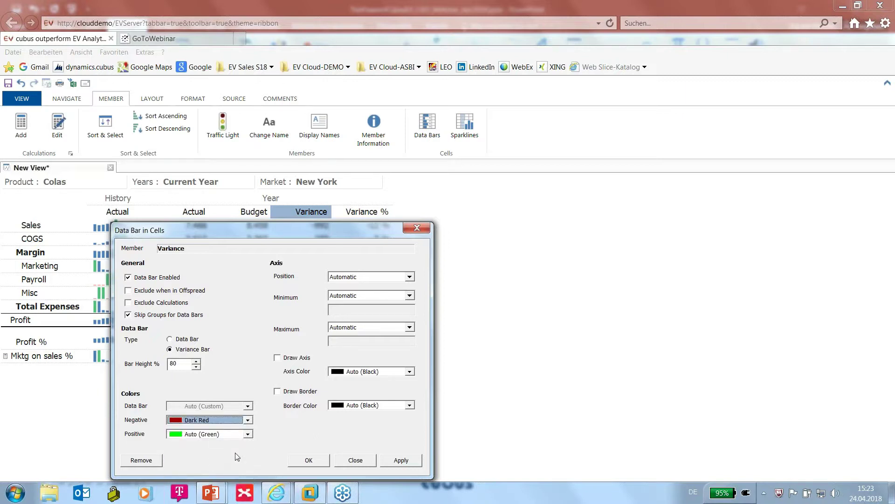
left_click(248, 434)
left_click_drag(248, 462, 247, 475)
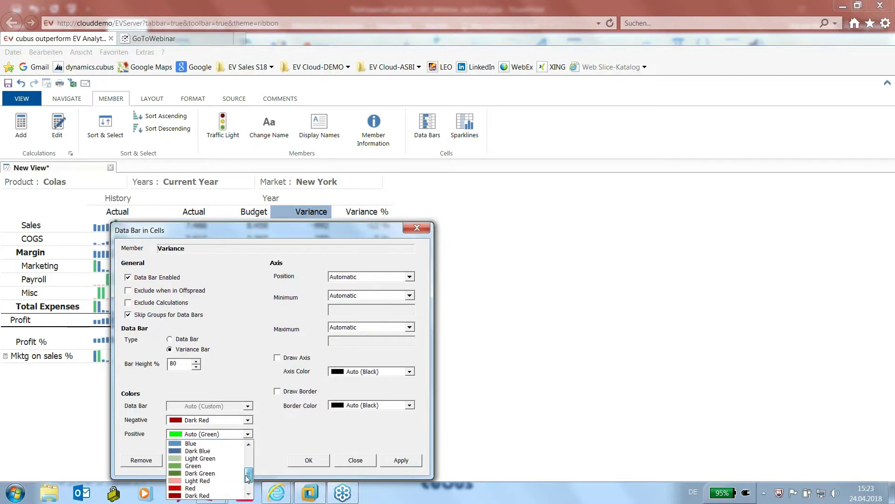
left_click(212, 467)
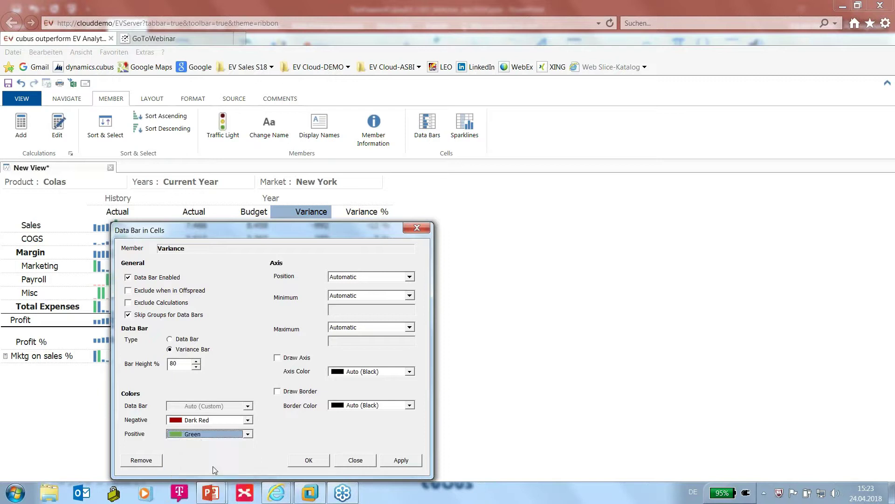
Position the Variance bars' axis at Center in Cell, draw it in Gray, and apply the data bars
left_click(344, 277)
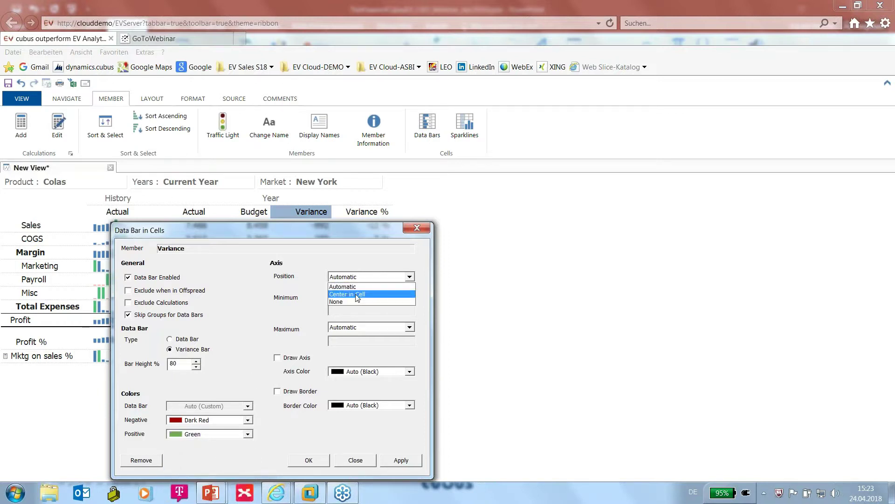
left_click(358, 294)
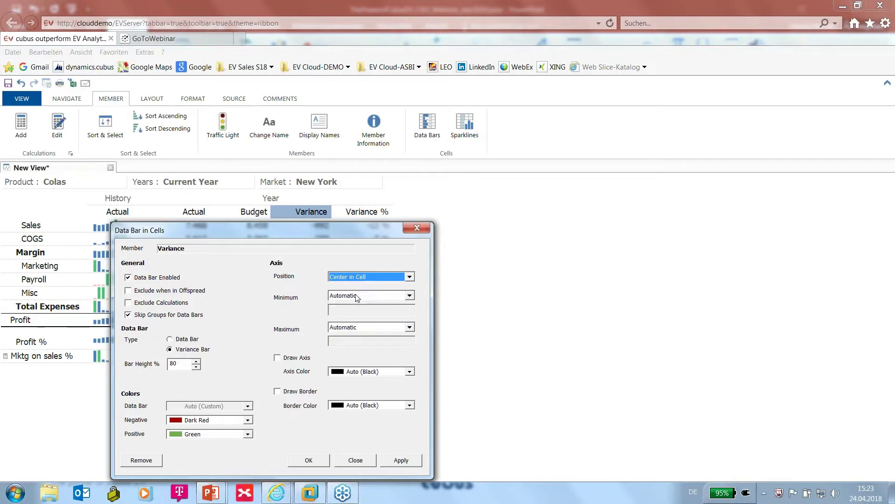
left_click(278, 358)
left_click(410, 373)
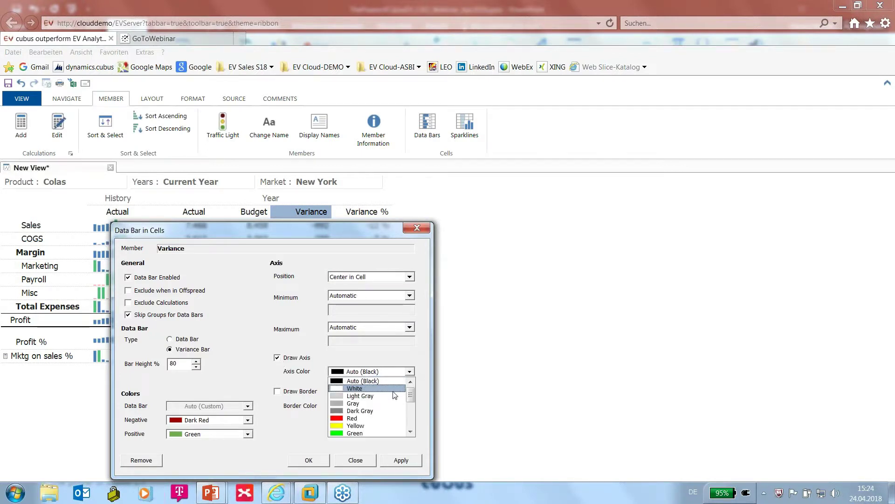
left_click(356, 396)
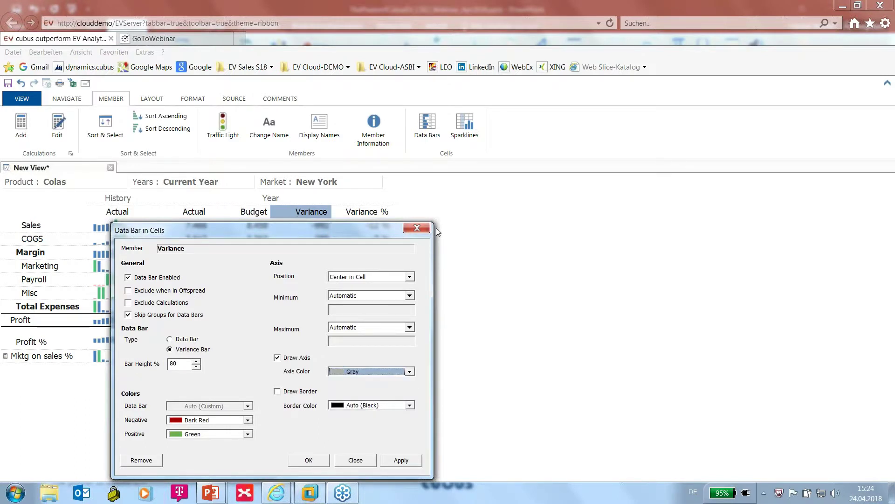
left_click_drag(435, 228, 576, 154)
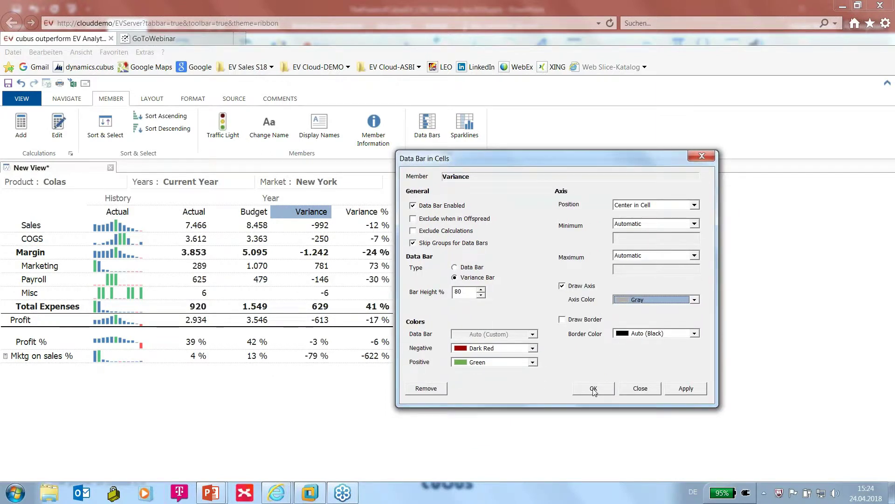
left_click(593, 389)
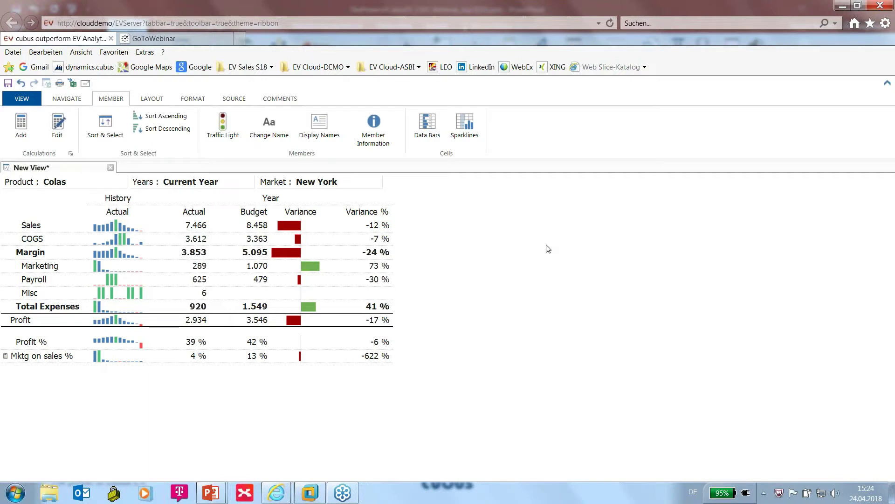
Step the Market selection through Massachusetts and Florida, and set it to East
mouse_move(321, 186)
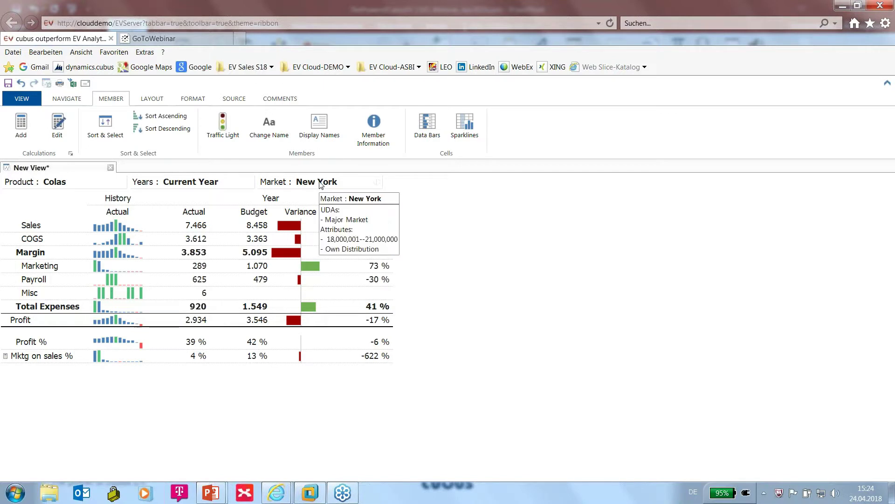
left_click(378, 182)
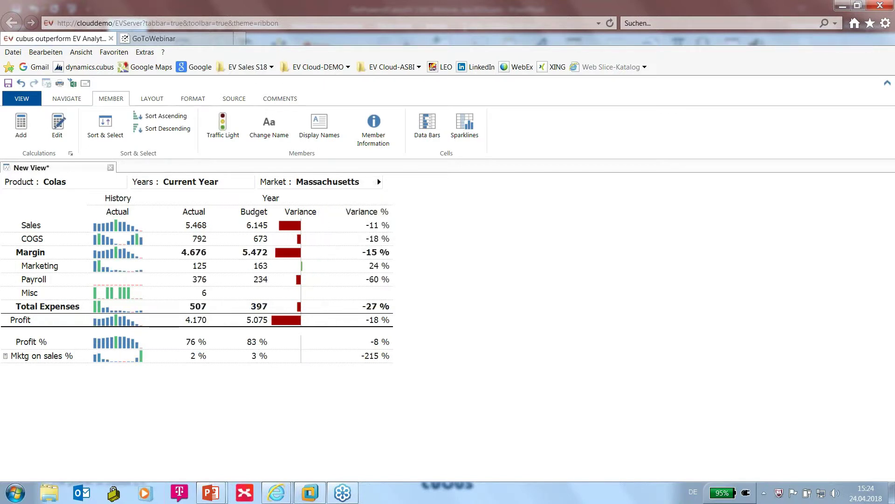
left_click(378, 181)
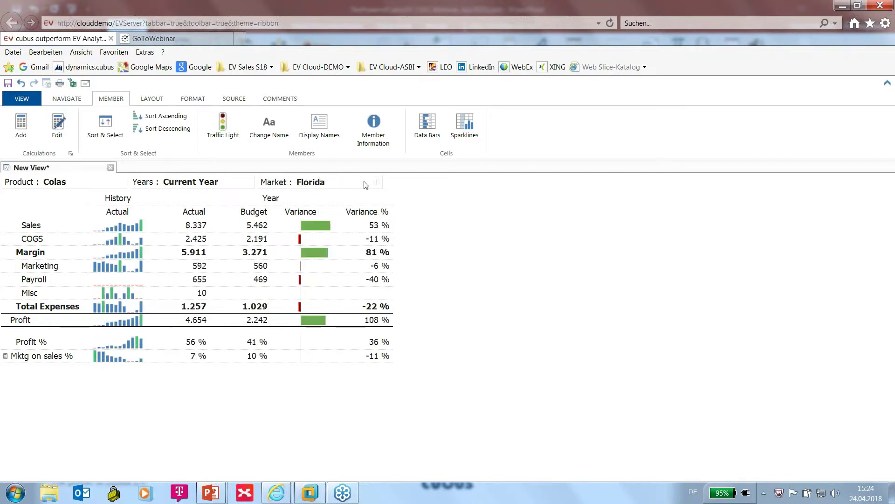
double_click(366, 185)
left_click(380, 172)
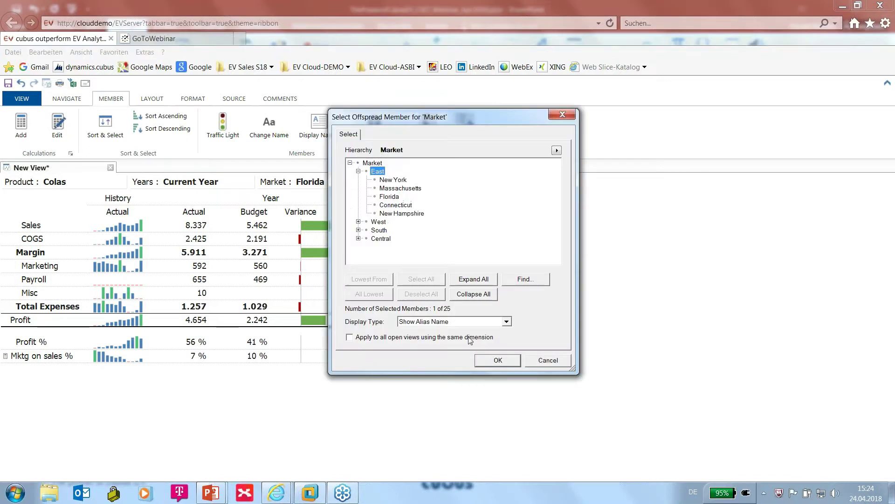
left_click(496, 353)
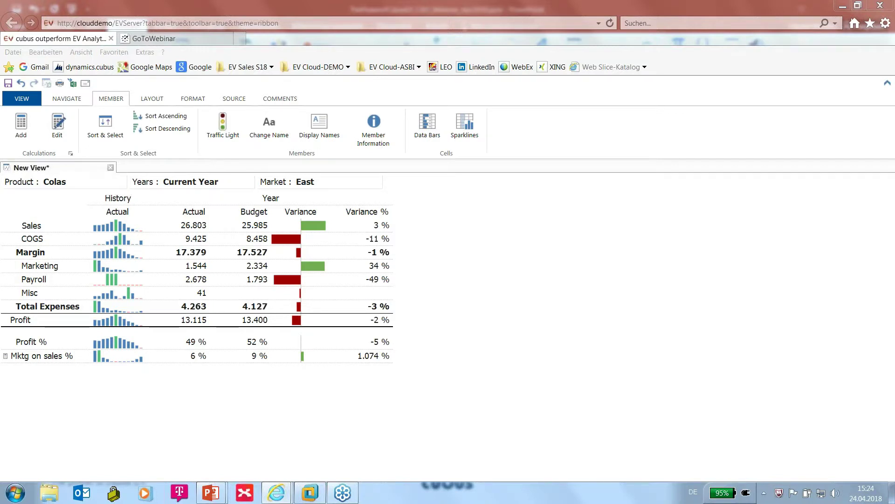
Swap Measures with Product for Sales, and swap Product with Market for Colas to list the East states in the rows
double_click(32, 226)
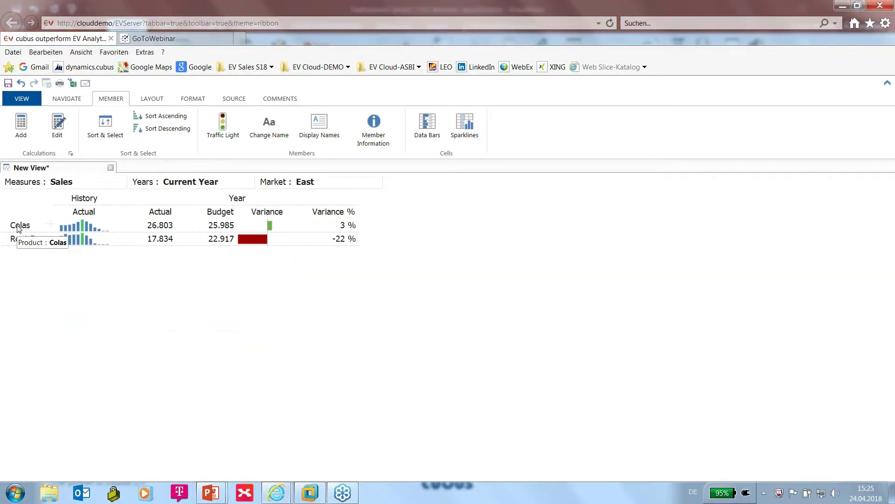
left_click_drag(19, 228, 326, 183)
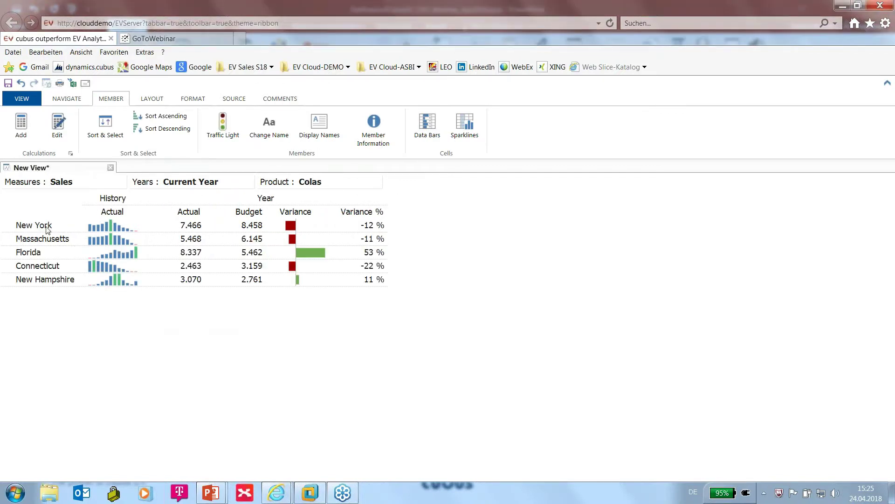
In the Market member selection, find all currently selected members whose alias name contains "o" and select the matches
double_click(46, 230)
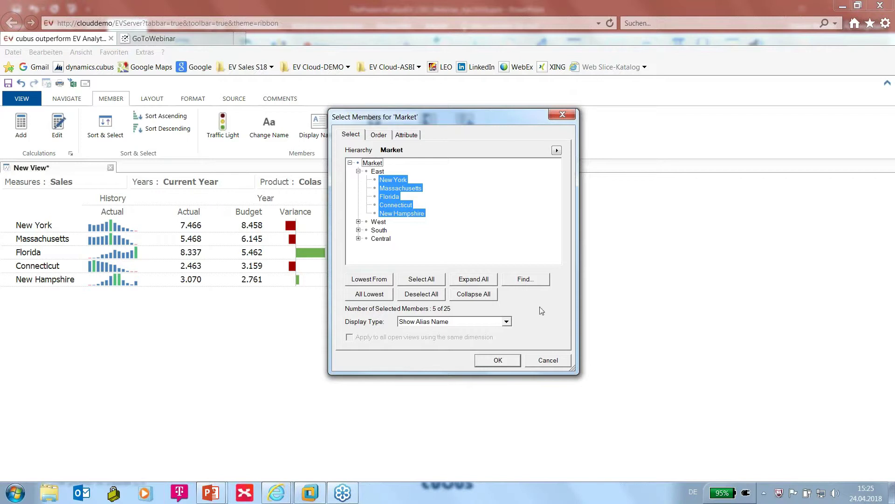
left_click(529, 280)
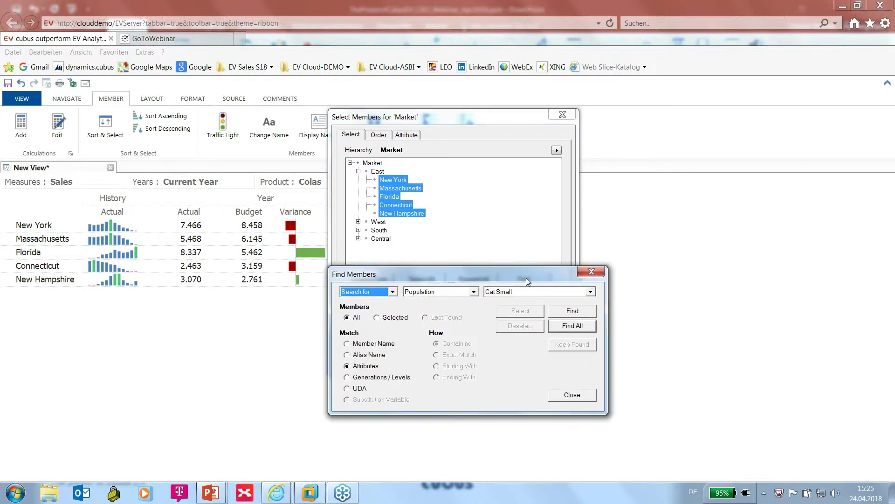
left_click(349, 355)
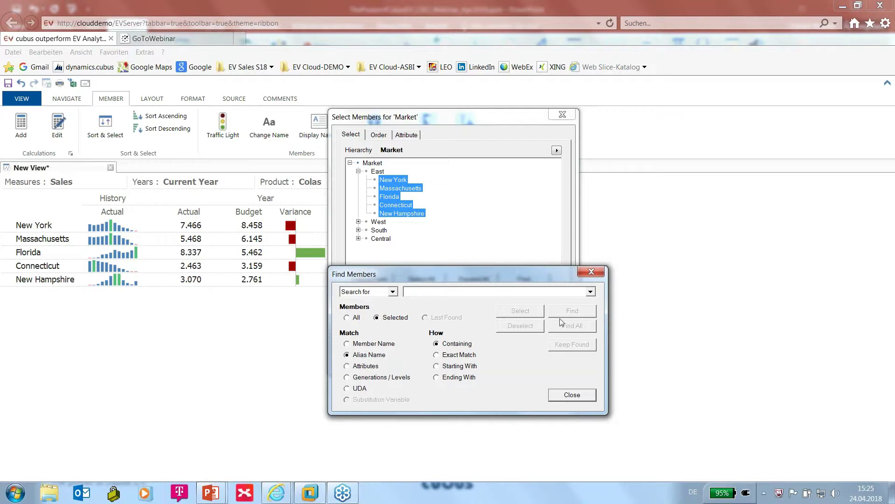
left_click(590, 293)
left_click(572, 301)
left_click(567, 329)
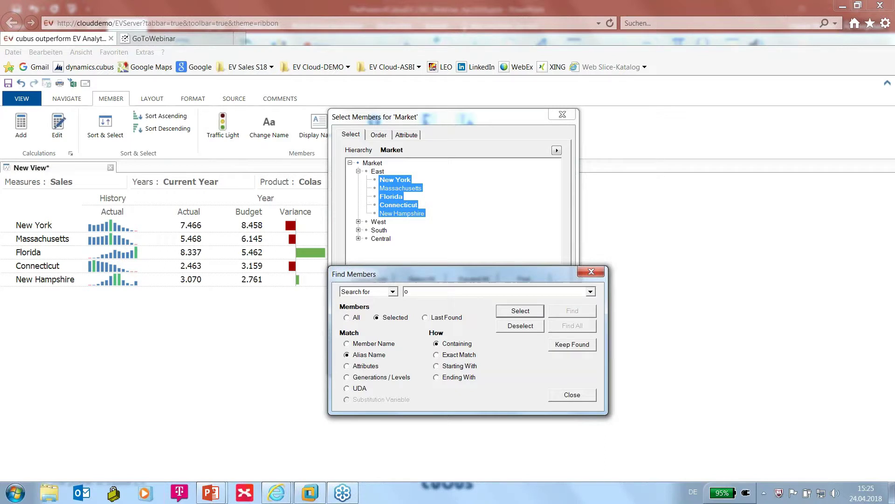
left_click(527, 312)
left_click(579, 396)
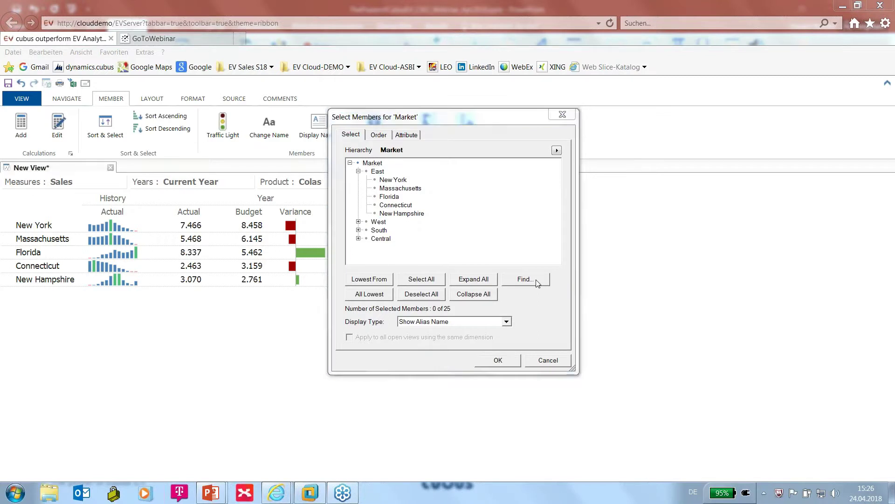
Find all Market members whose alias name contains "o", select them, and apply the selection to the rows
left_click(537, 280)
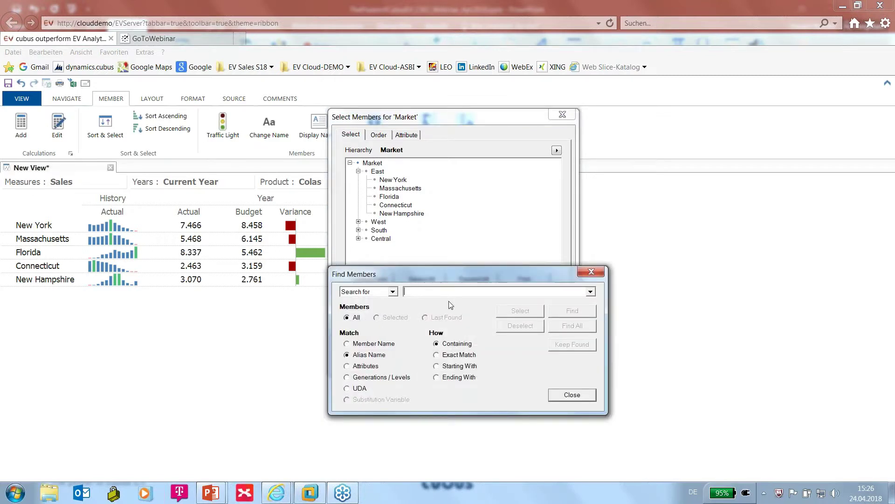
type("o")
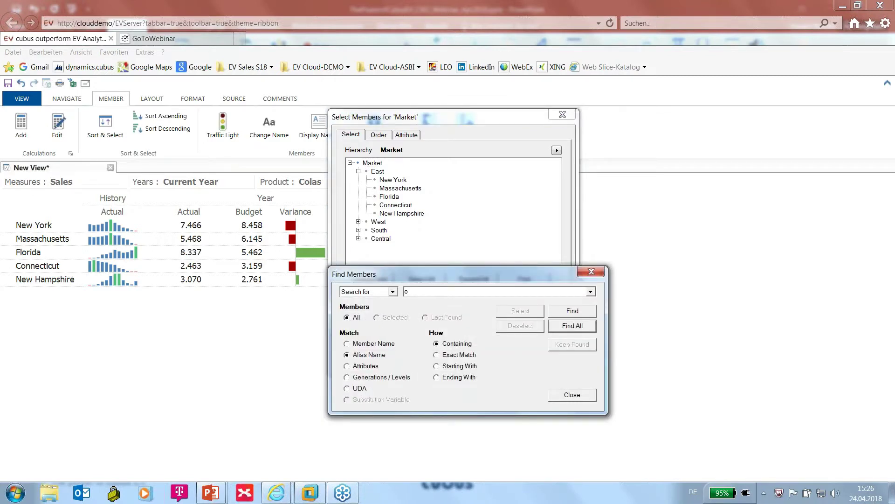
left_click(592, 327)
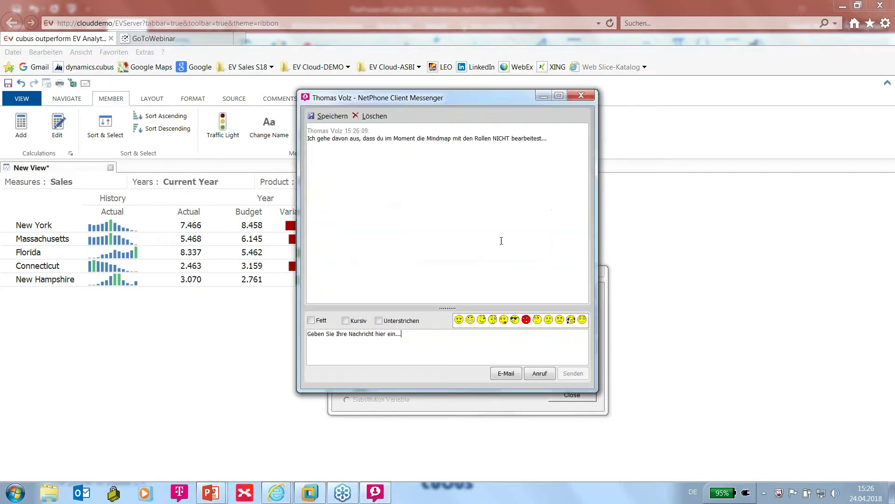
left_click(583, 96)
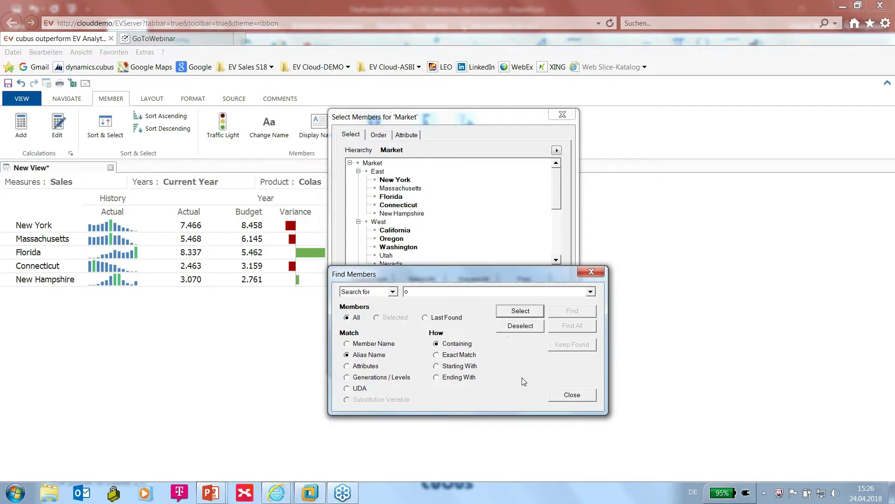
left_click_drag(477, 274, 234, 311)
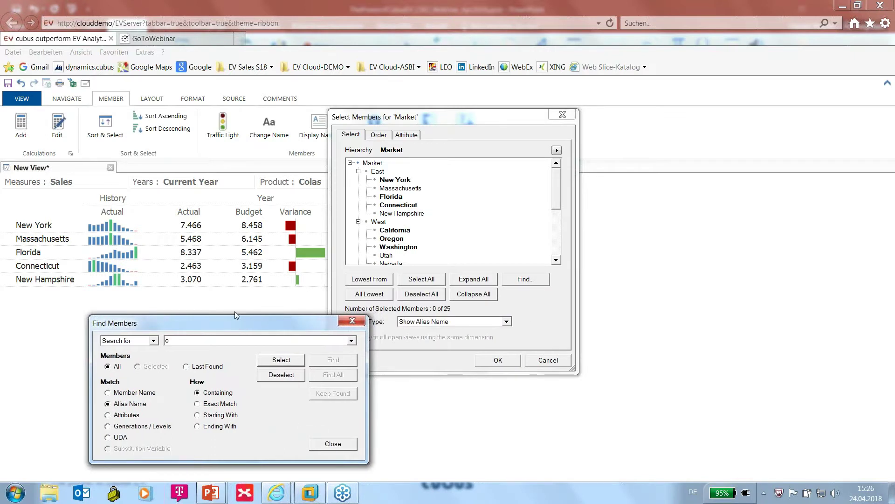
left_click(284, 360)
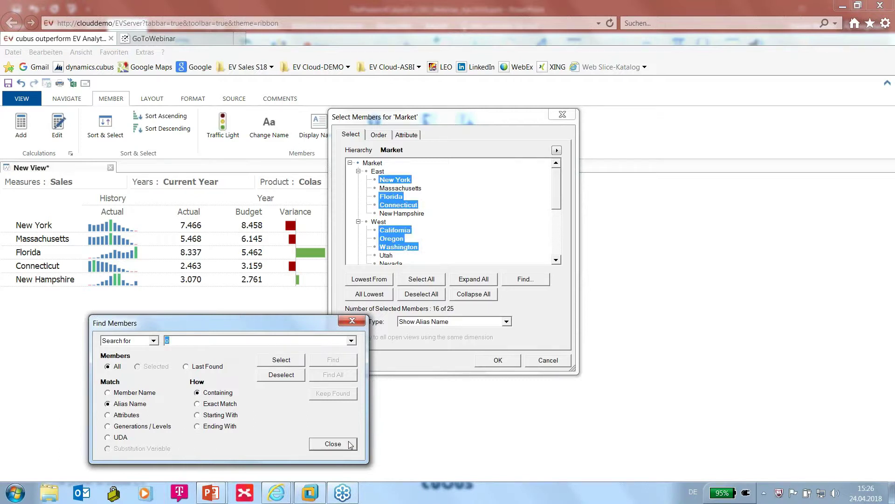
left_click(333, 443)
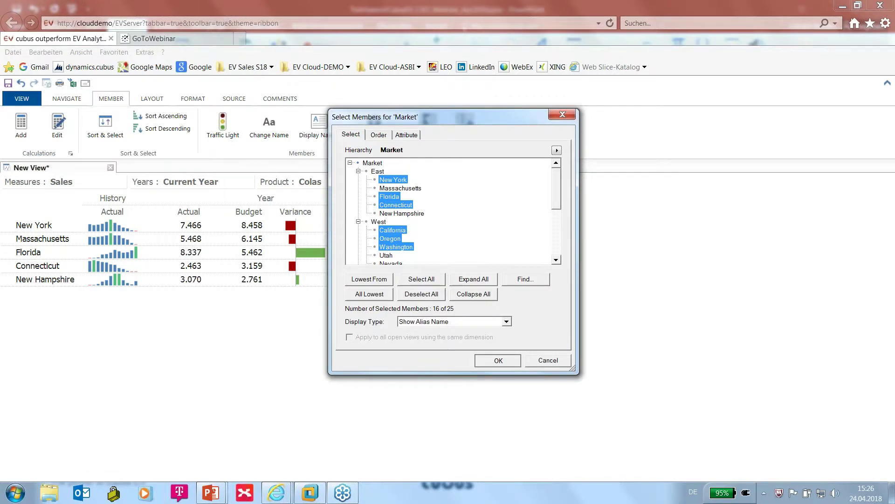
left_click(478, 364)
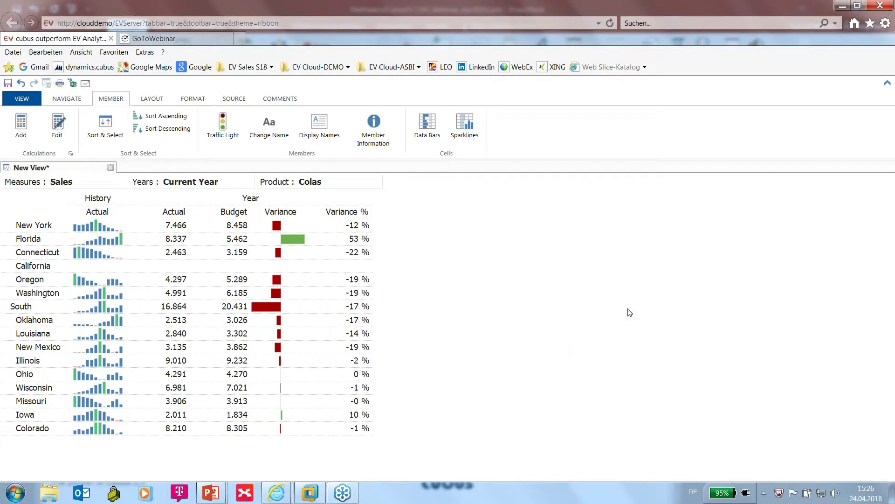
Deselect South from the Market rows
mouse_move(24, 311)
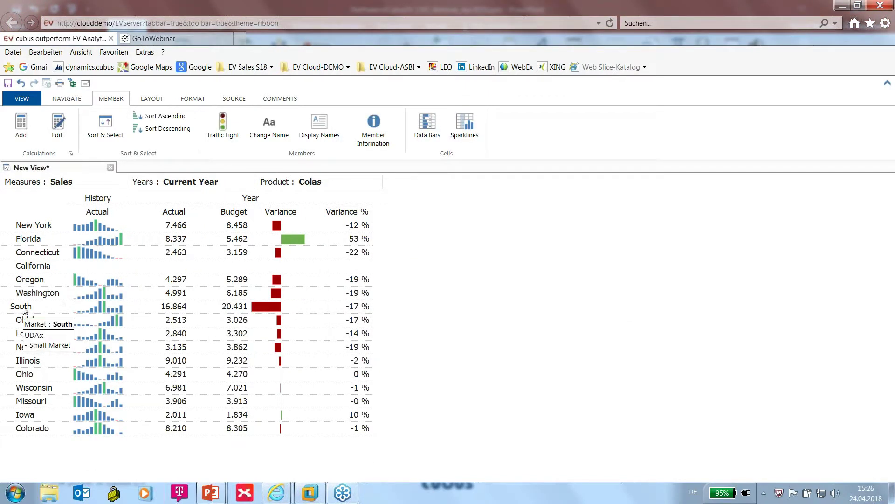
right_click(25, 311)
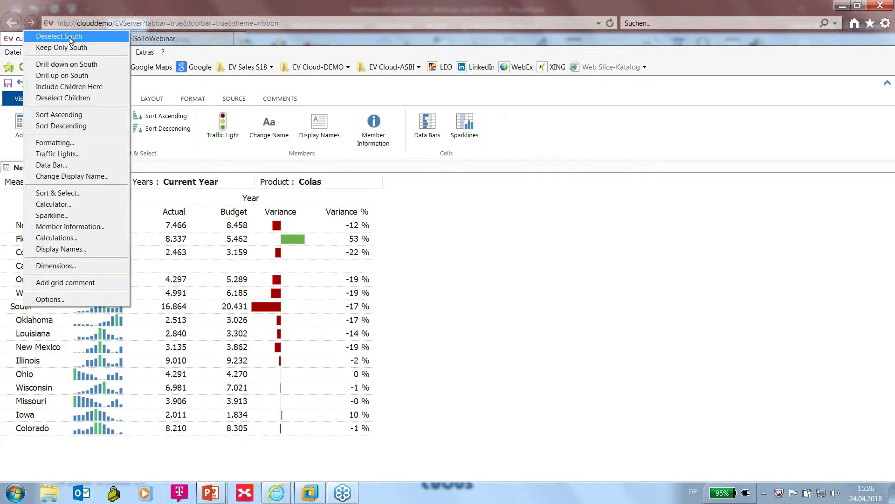
left_click(51, 34)
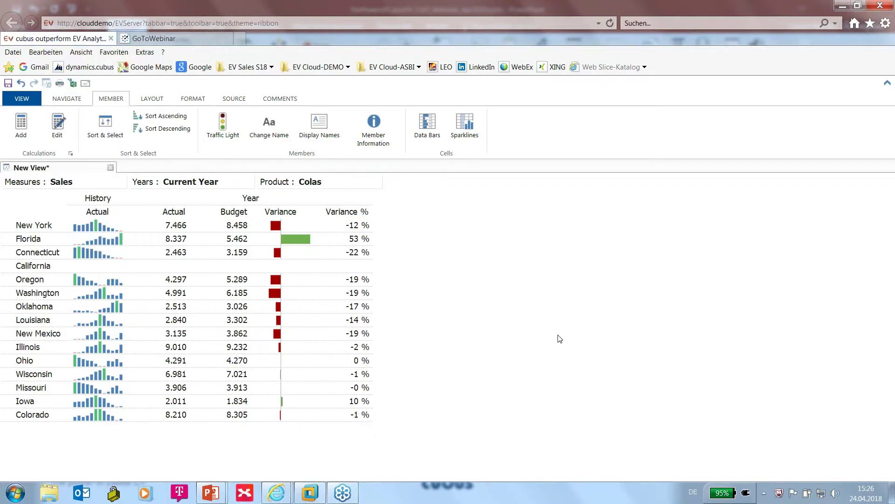
Find all Market members with the Distribution attribute East West Beverages, keep only those found, and apply the selection
right_click(31, 229)
double_click(31, 229)
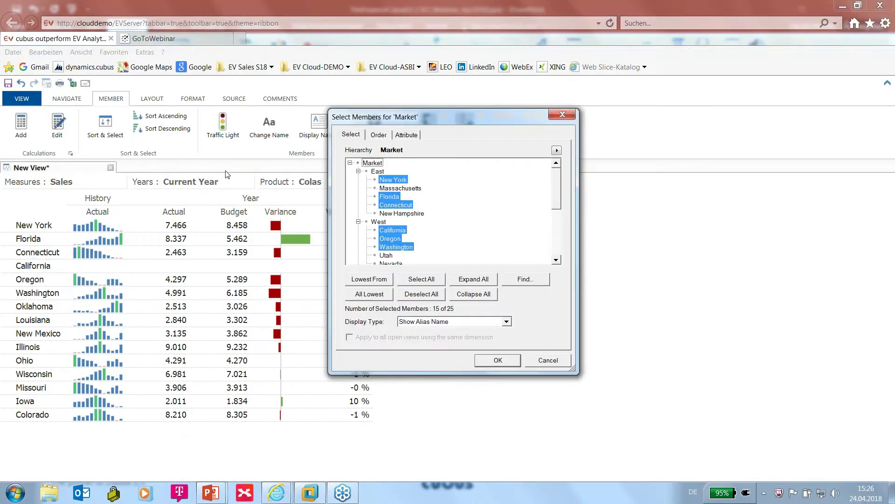
left_click(525, 279)
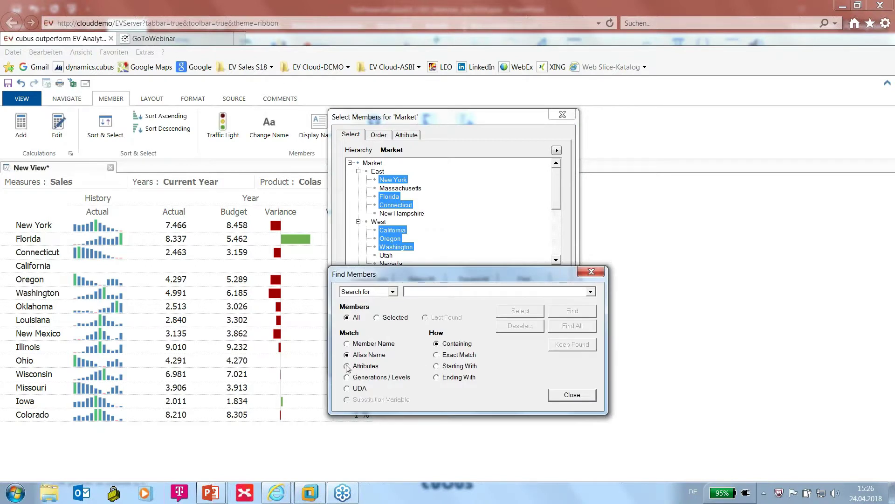
left_click(347, 366)
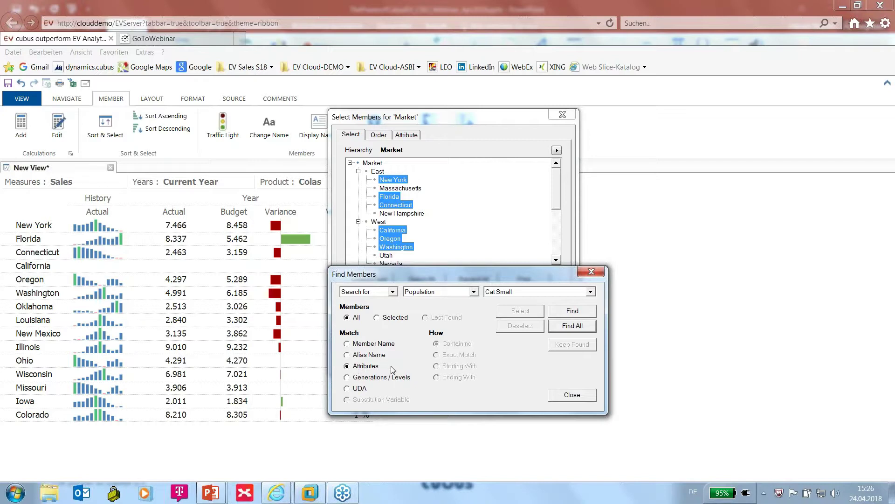
left_click(475, 292)
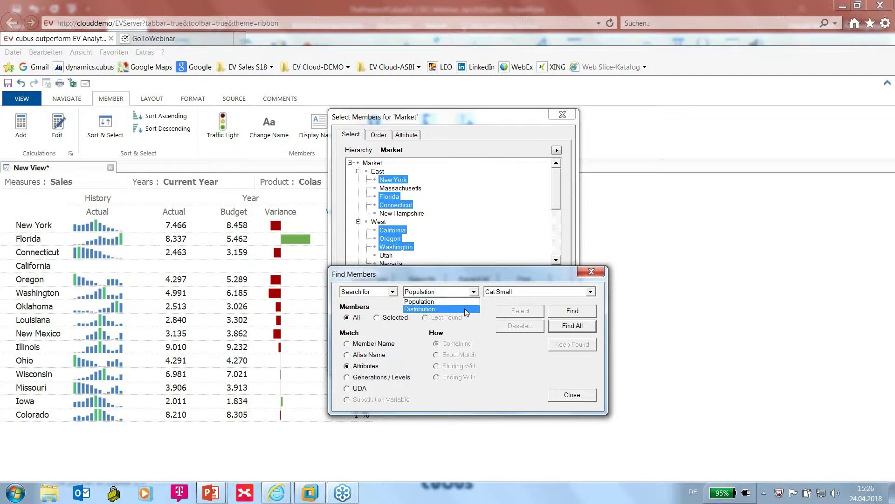
left_click(466, 309)
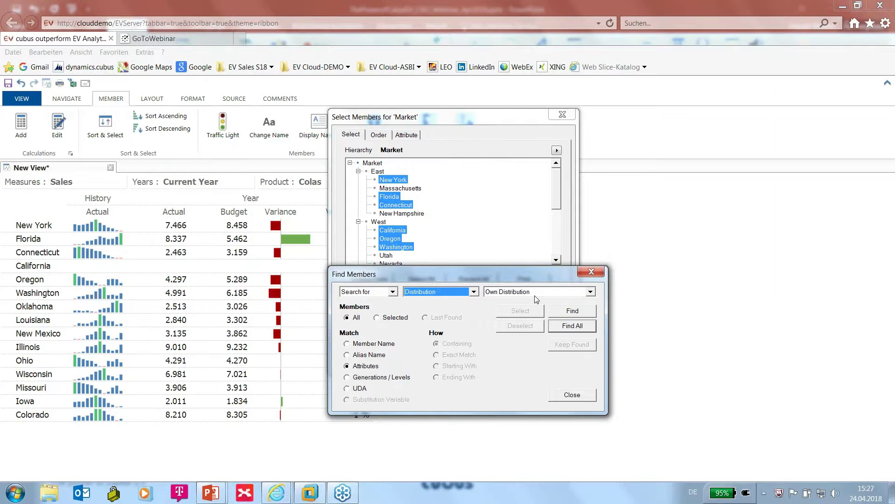
left_click(591, 292)
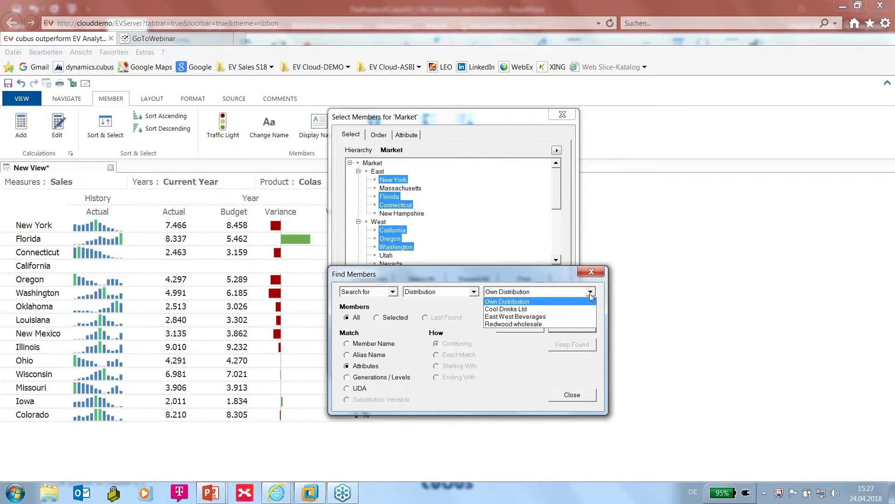
left_click(577, 316)
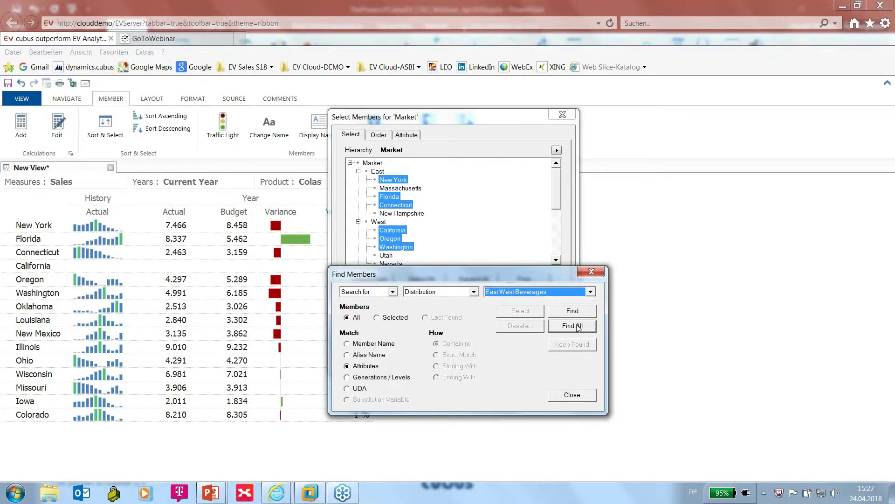
left_click(578, 327)
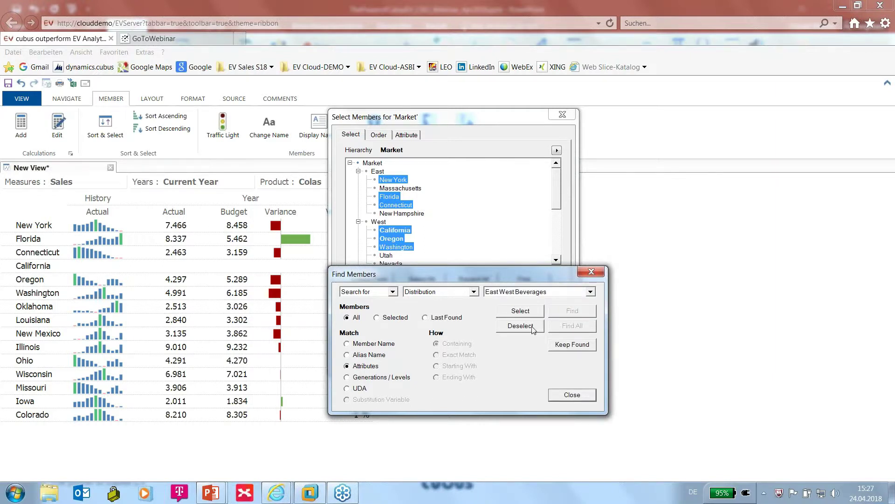
left_click(566, 347)
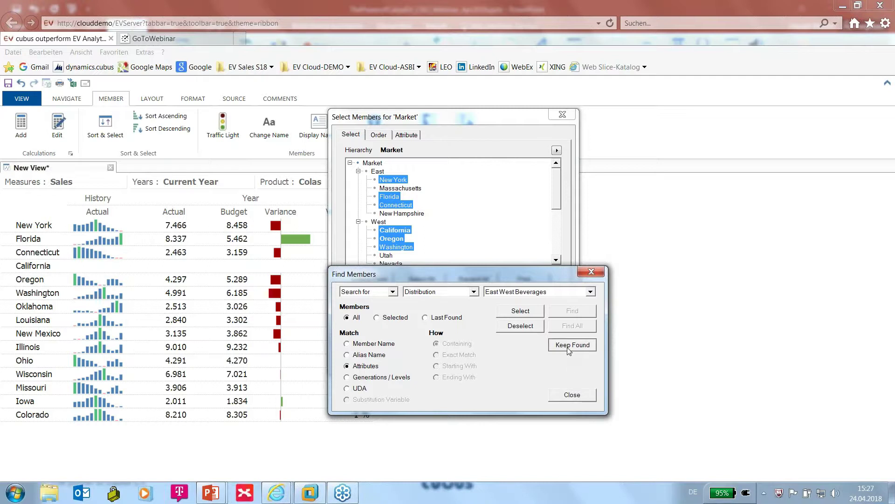
left_click(573, 395)
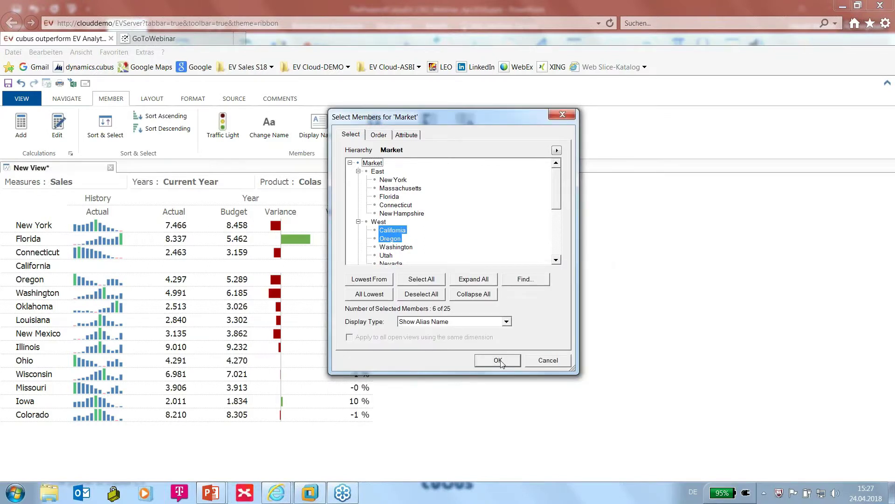
left_click(503, 363)
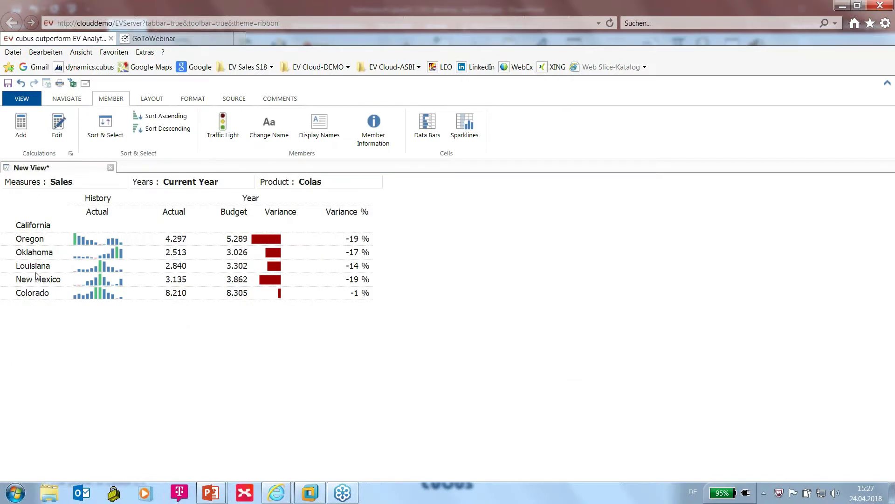
Swap Market with Product for Oregon, and replace the selected products in the rows with all lowest-level members
mouse_move(40, 280)
mouse_move(32, 241)
left_click_drag(31, 241, 301, 183)
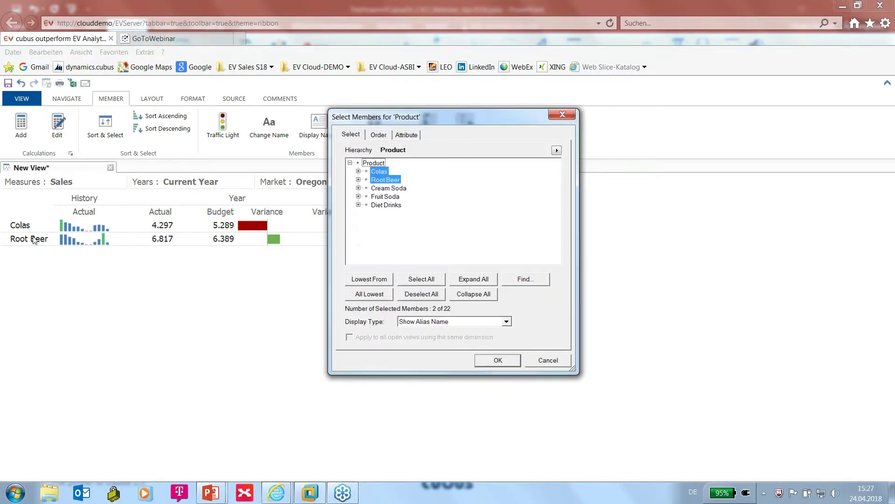
left_click(421, 294)
left_click(370, 294)
left_click(498, 360)
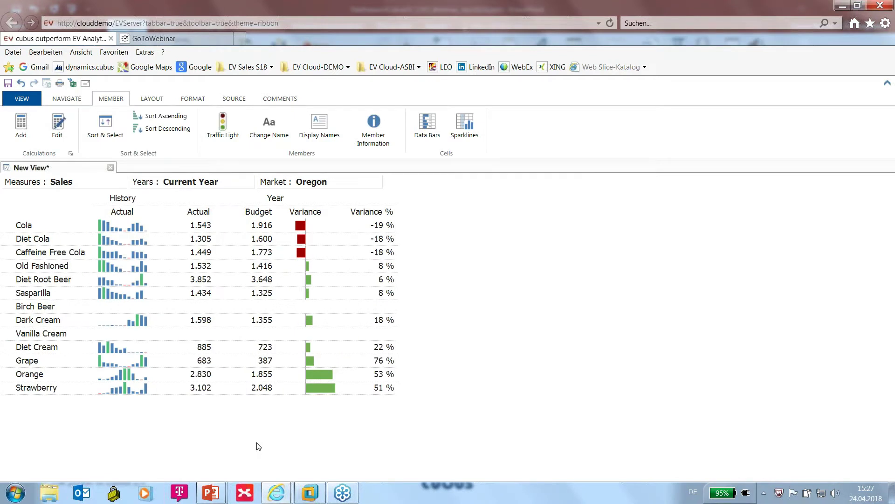
Sort the products in descending order of the Year's Actual values for Oregon, and again for the top-level Market member
right_click(195, 216)
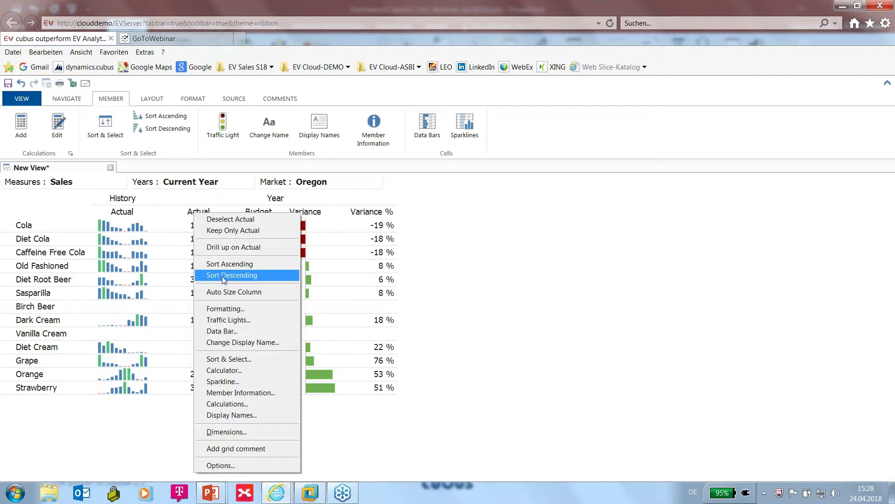
left_click(223, 276)
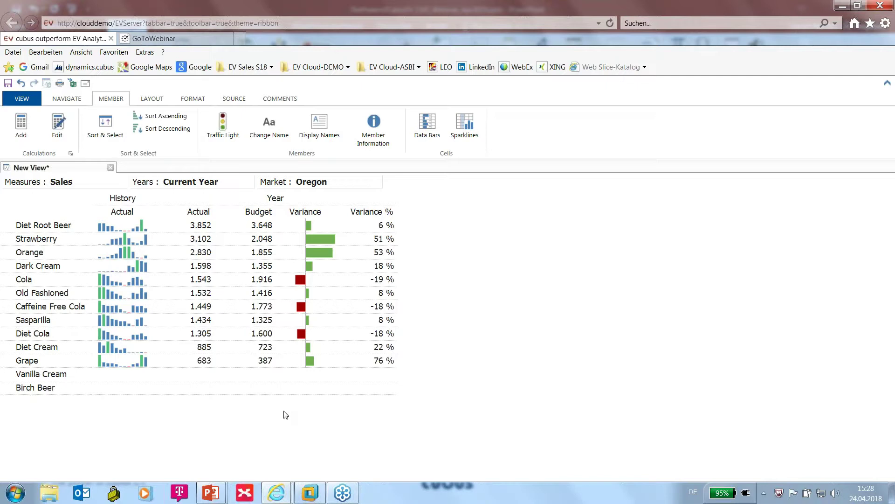
left_click(317, 183)
left_click(372, 163)
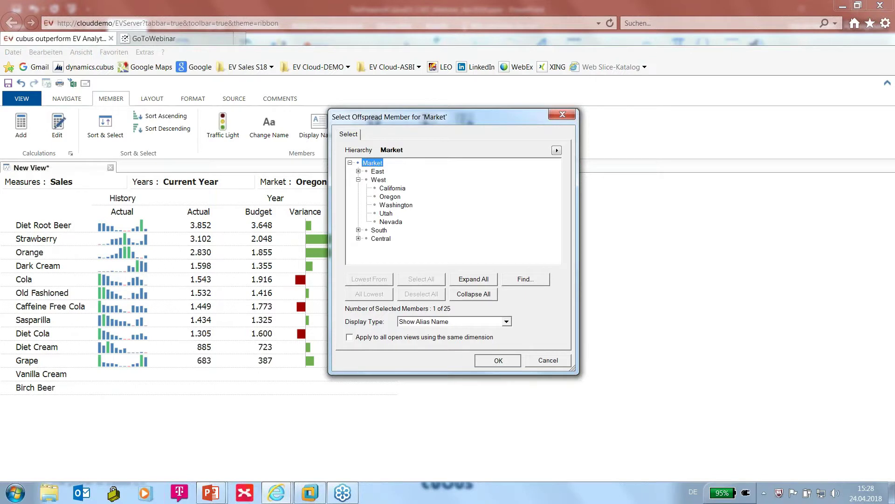
left_click(497, 360)
right_click(196, 217)
left_click(236, 277)
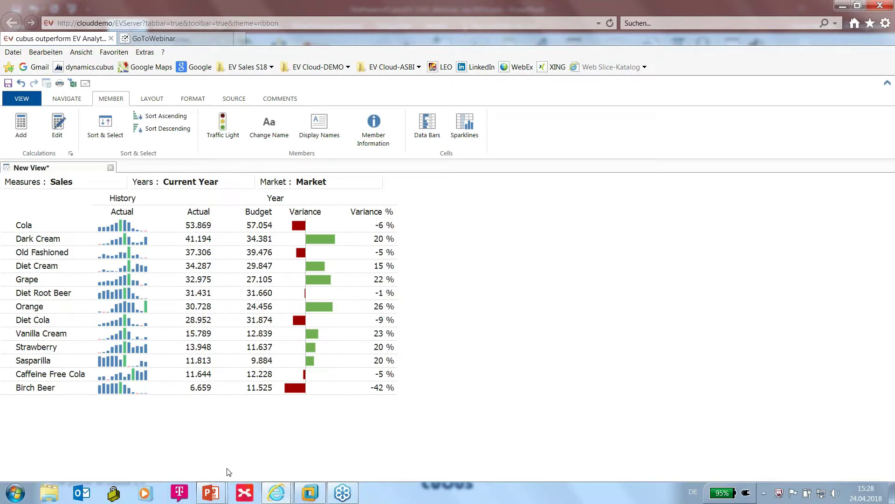
Add a calculated product member named Top 3 Products as the sum of Cola, Dark Cream and Old Fashioned
left_click(21, 122)
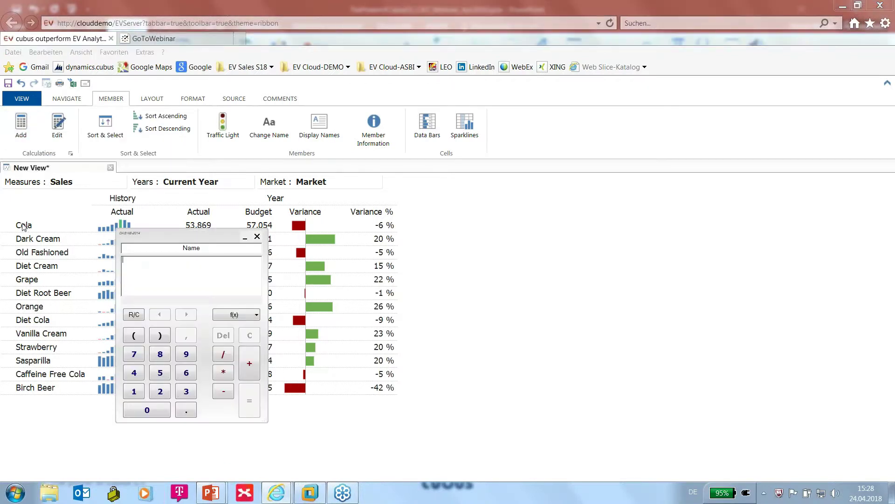
left_click(25, 228)
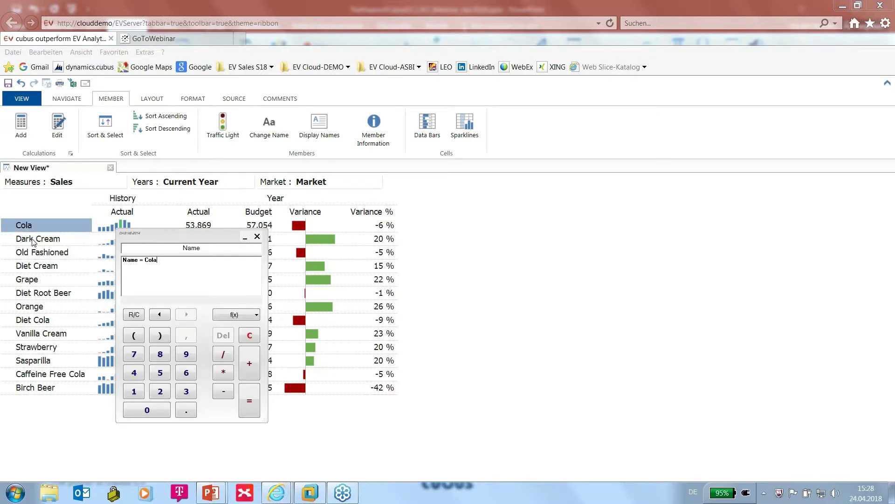
left_click(32, 240, "ctrl")
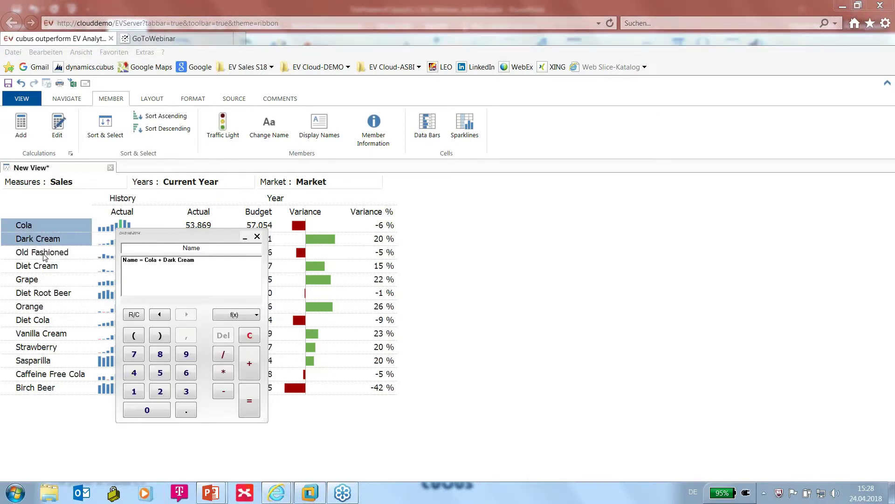
left_click(43, 252, "ctrl")
left_click(152, 273)
double_click(191, 247)
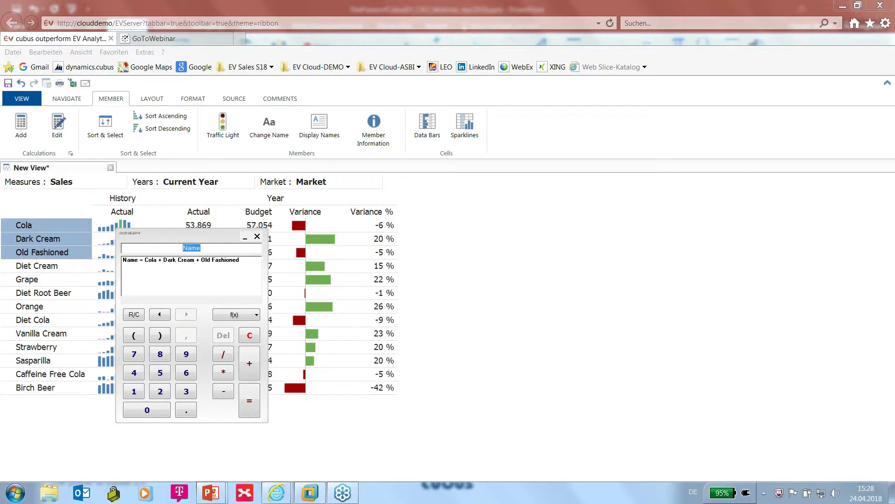
type("Top 3 Prod")
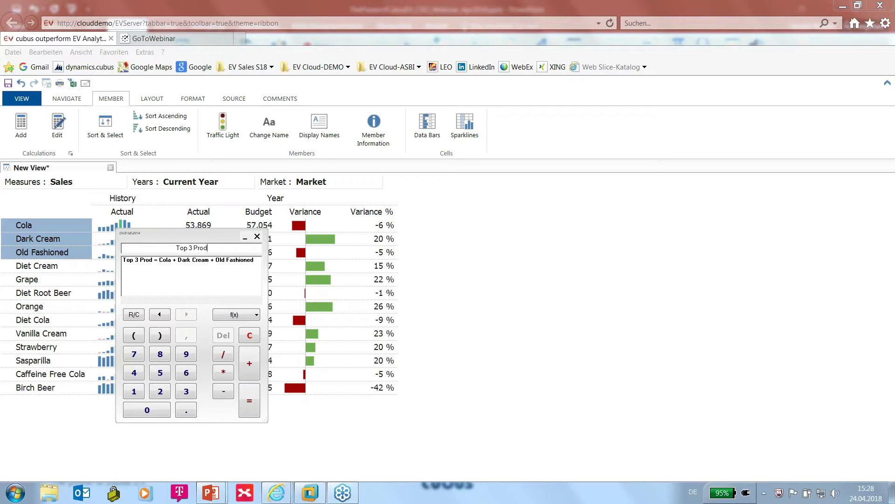
type("ucts")
left_click(249, 401)
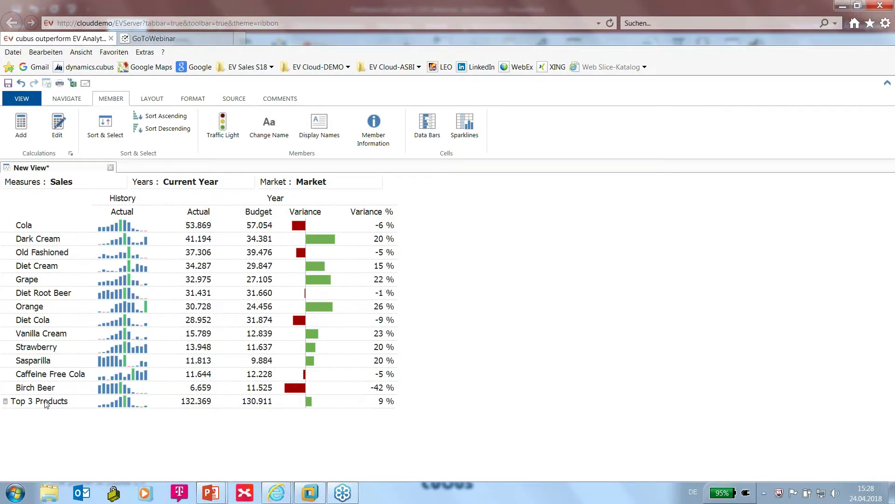
Add the top-level Product member to the product rows
mouse_move(39, 385)
double_click(23, 226)
left_click(374, 163)
left_click(497, 361)
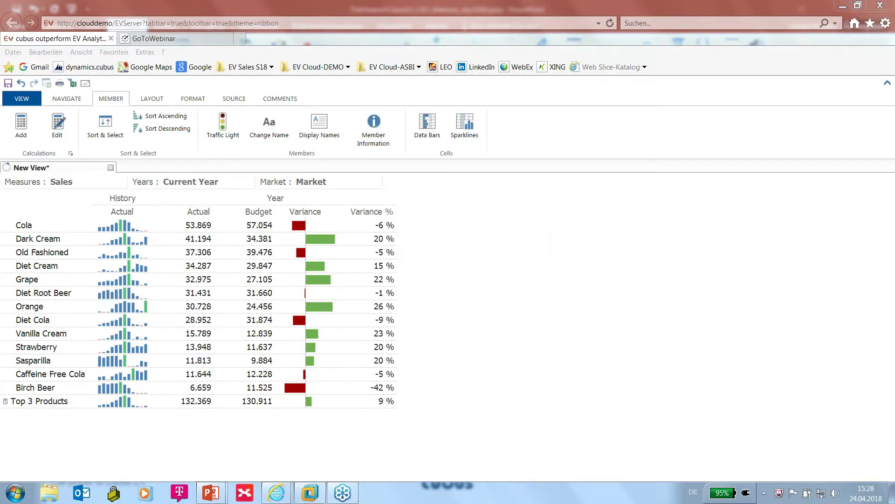
Add a calculated member named Rest of Products that subtracts Top 3 Products from Product
left_click(21, 125)
left_click(208, 248)
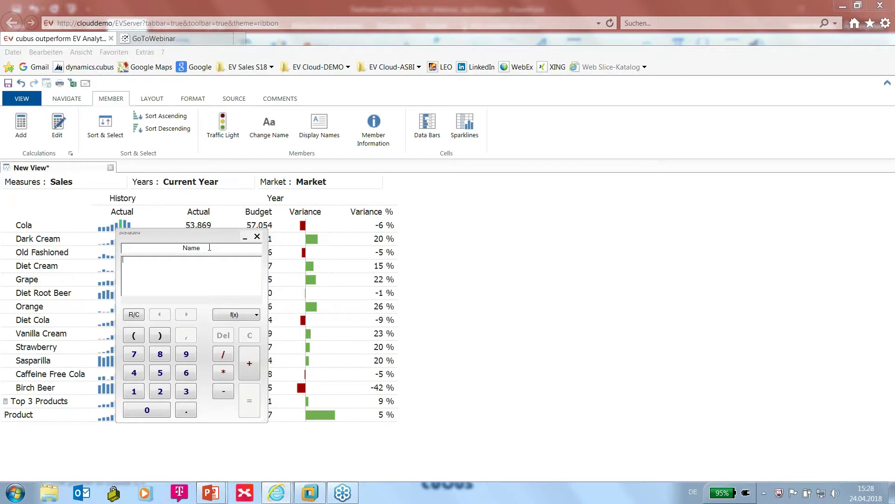
type("Rest o")
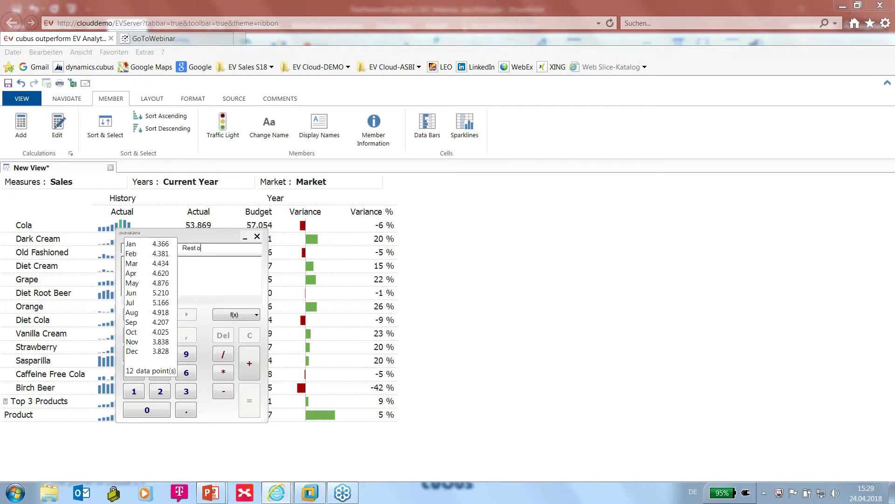
type("f Products")
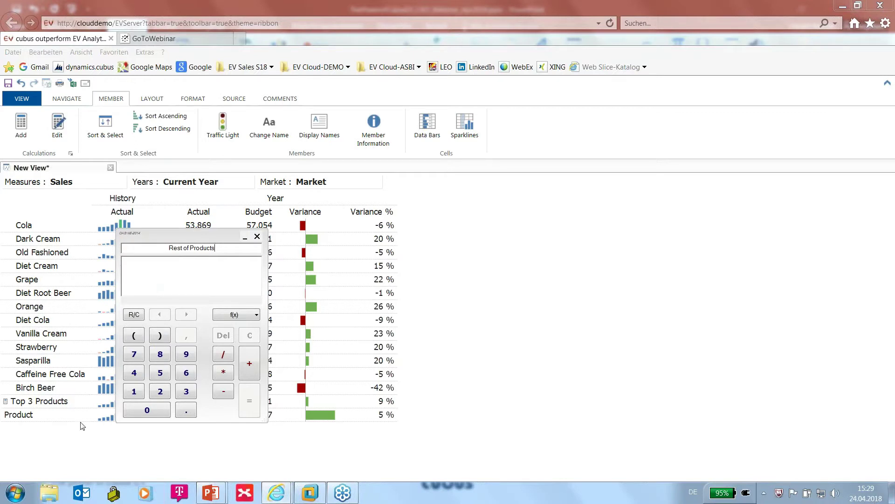
left_click(42, 417)
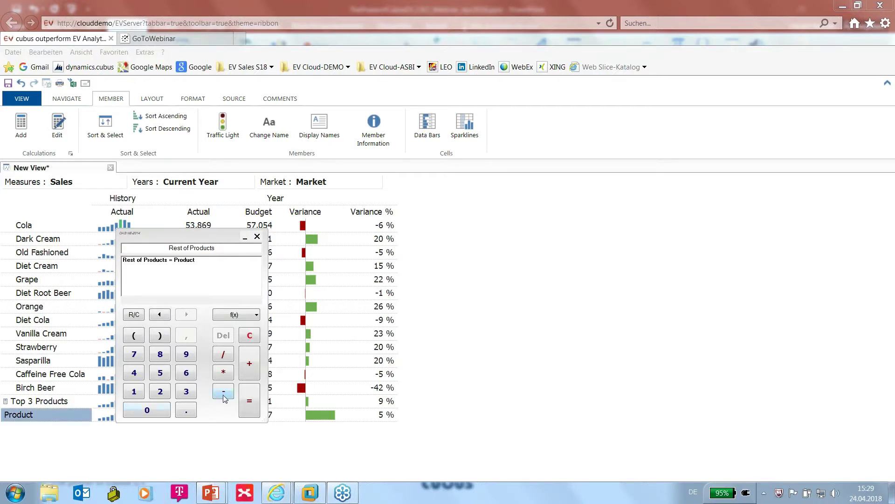
left_click(223, 391)
left_click(46, 404)
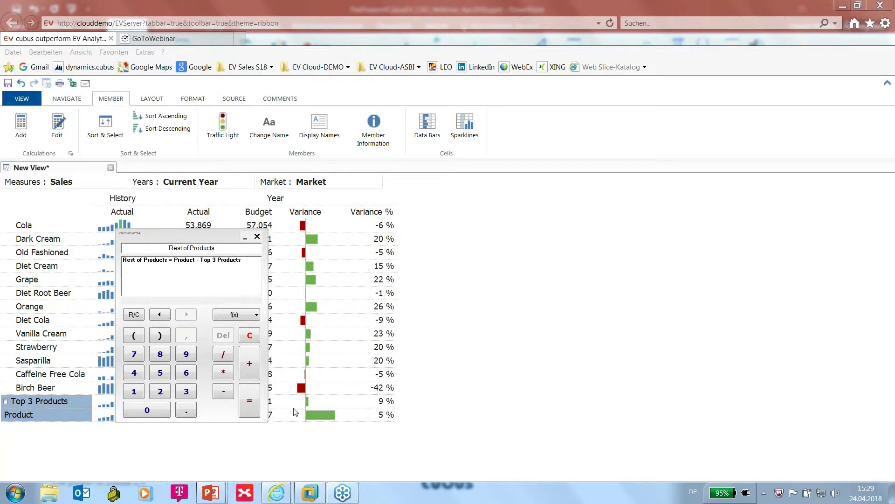
left_click(248, 408)
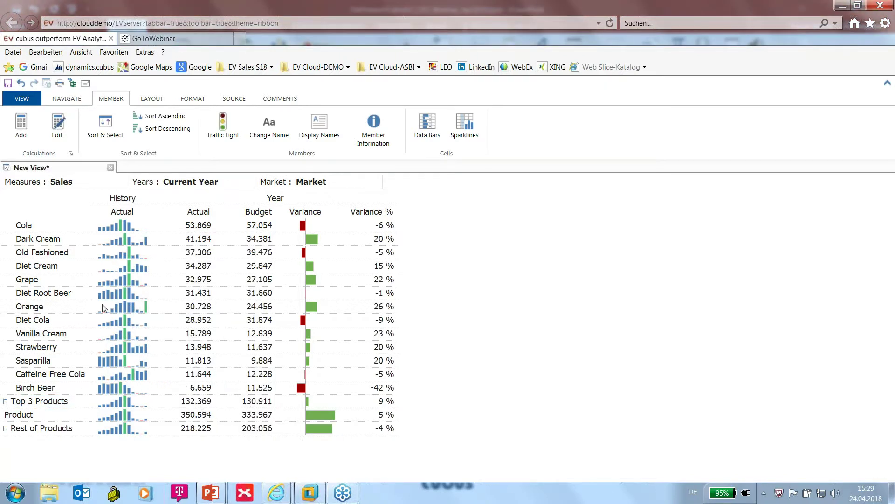
Replace the selected products in the rows with only the calculated members Top 3 Products and Rest of Products
mouse_move(24, 304)
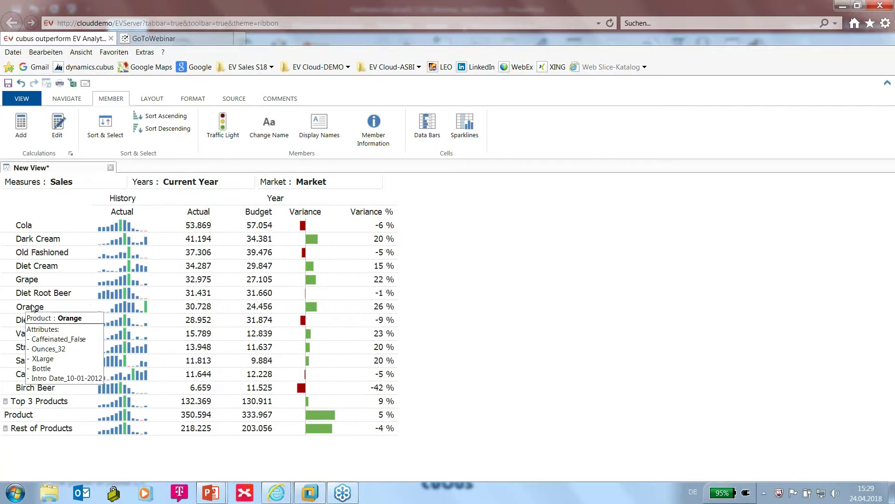
double_click(32, 308)
left_click(421, 293)
scroll(513, 234, "down", 2)
left_click(404, 247)
left_click(406, 256, "shift")
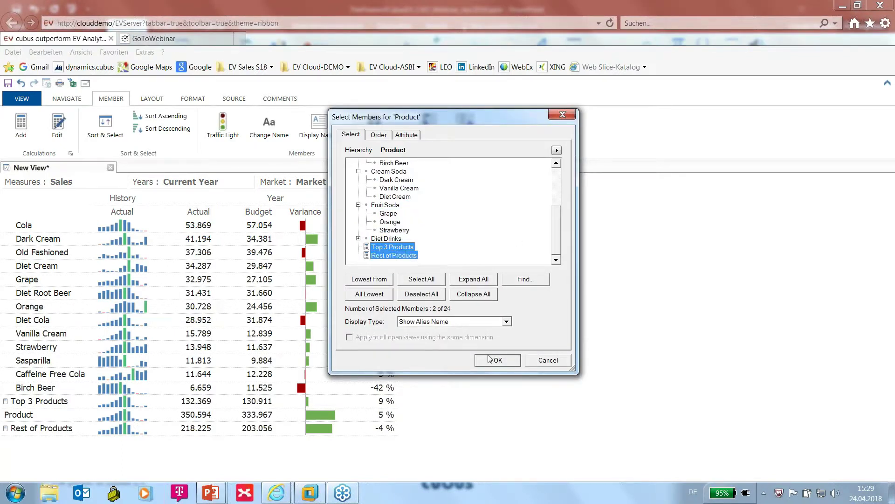
left_click(497, 360)
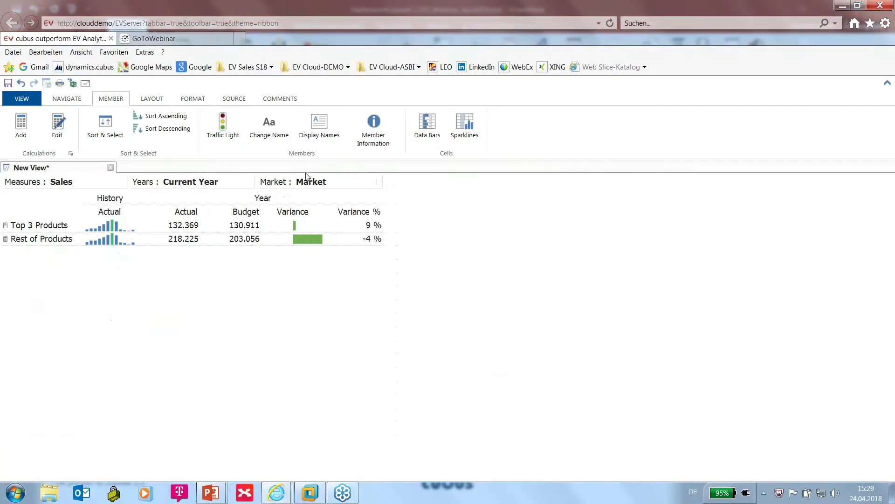
Nest the Market dimension in the rows with Product, and make Market the outer row dimension
left_click_drag(303, 182, 133, 240)
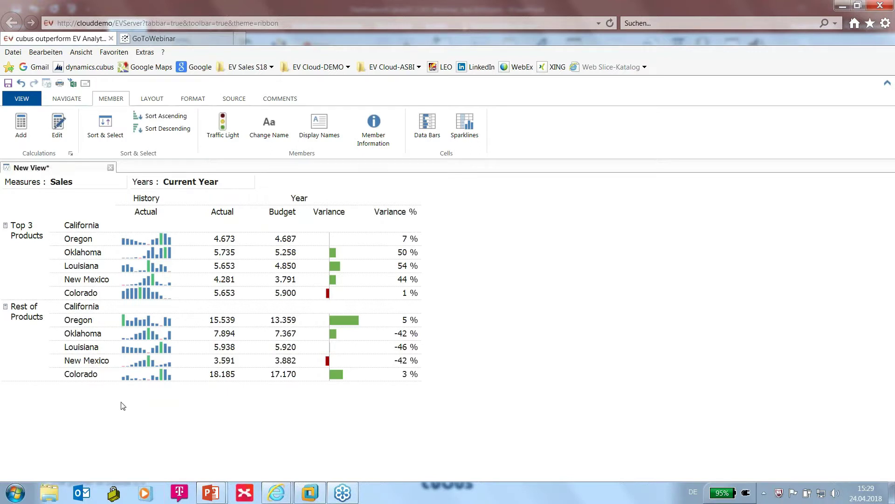
mouse_move(85, 256)
left_click_drag(86, 256, 35, 206)
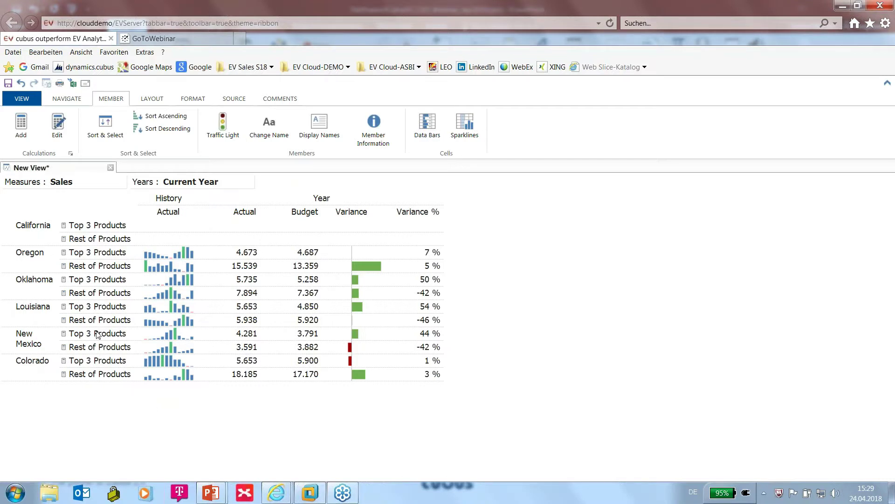
Drill Top 3 Products down to its component products, and inspect the Product member selection without changing it
mouse_move(88, 230)
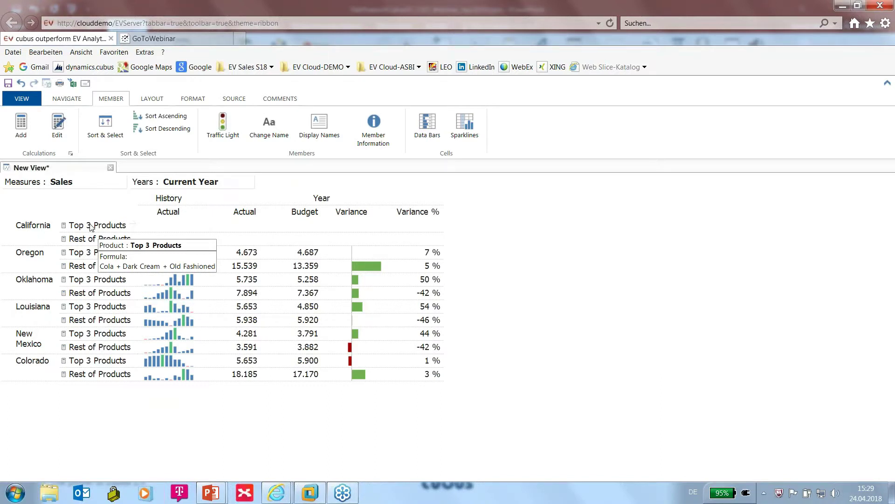
mouse_move(134, 231)
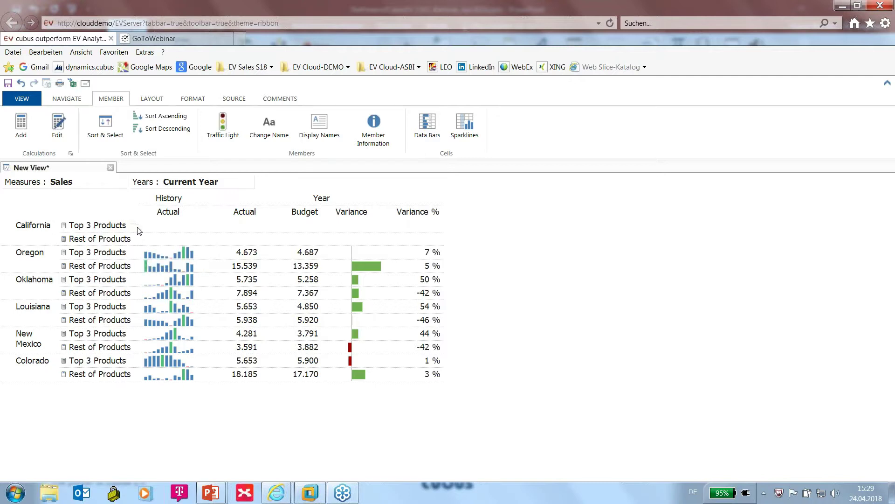
left_click(132, 227)
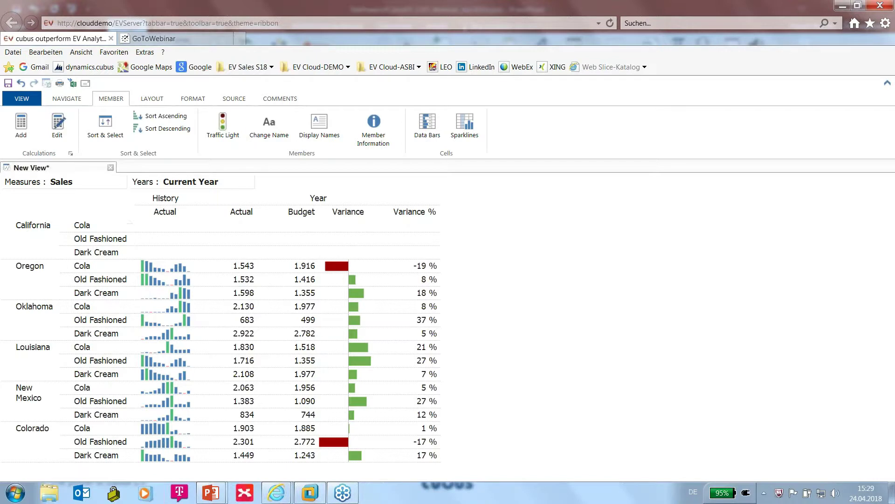
mouse_move(119, 229)
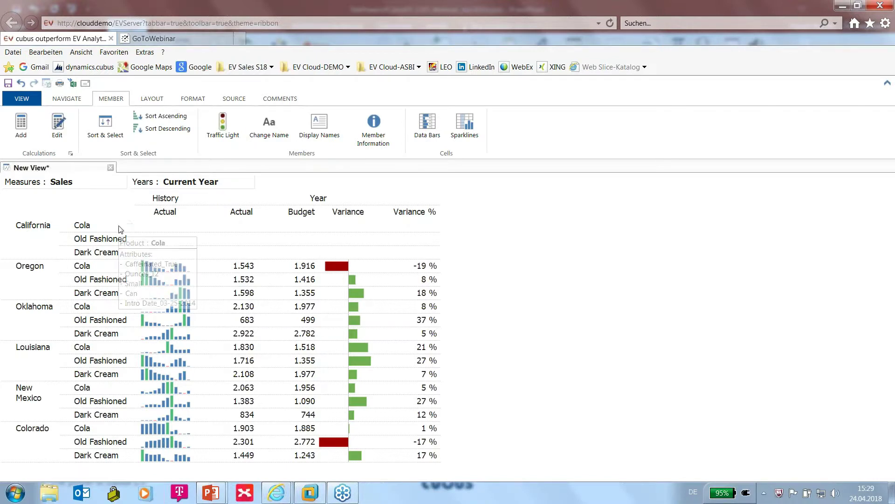
double_click(97, 228)
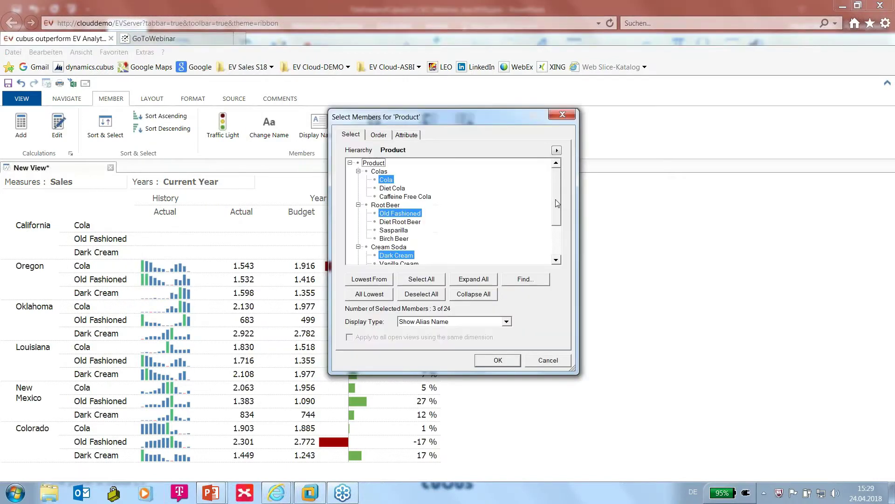
left_click(549, 362)
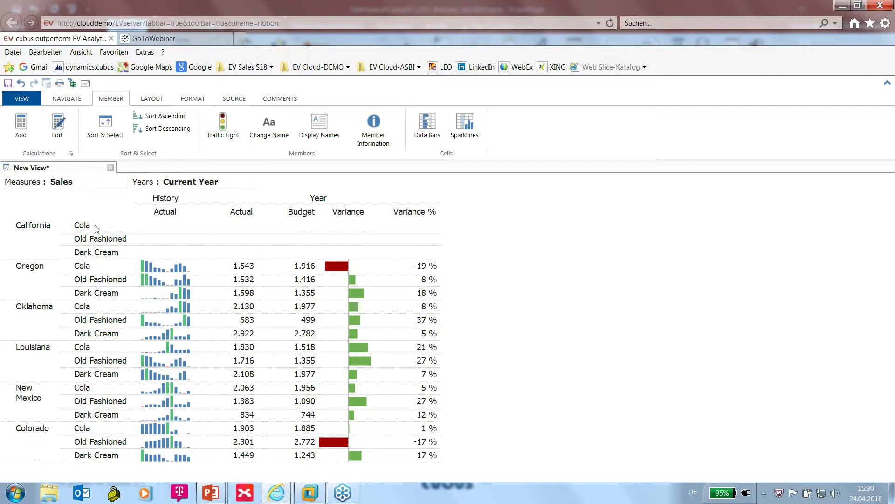
Move Product from the rows to the view header for Cola, and replace the Market rows with the top-level Market member
mouse_move(91, 229)
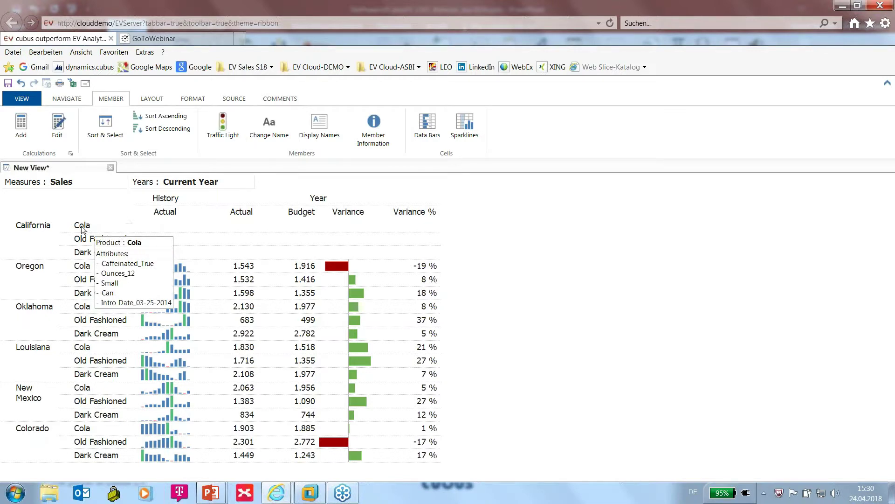
left_click_drag(82, 230, 287, 181)
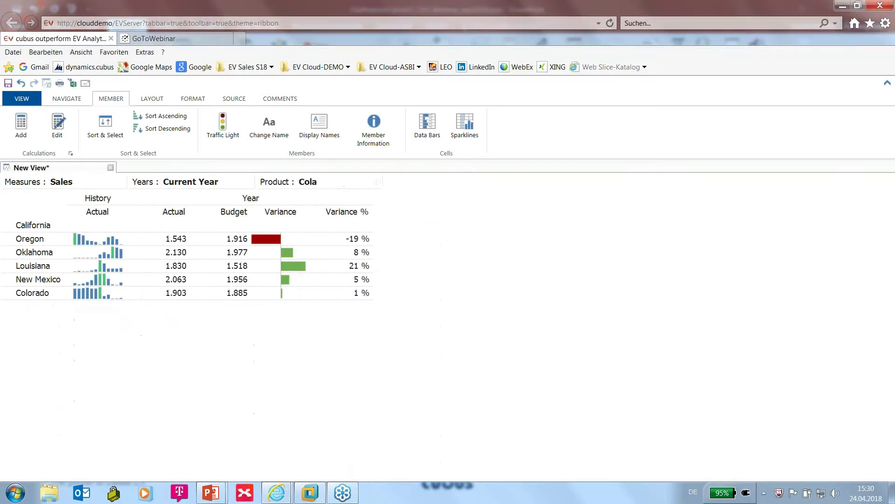
double_click(32, 225)
left_click(371, 163)
left_click(350, 163)
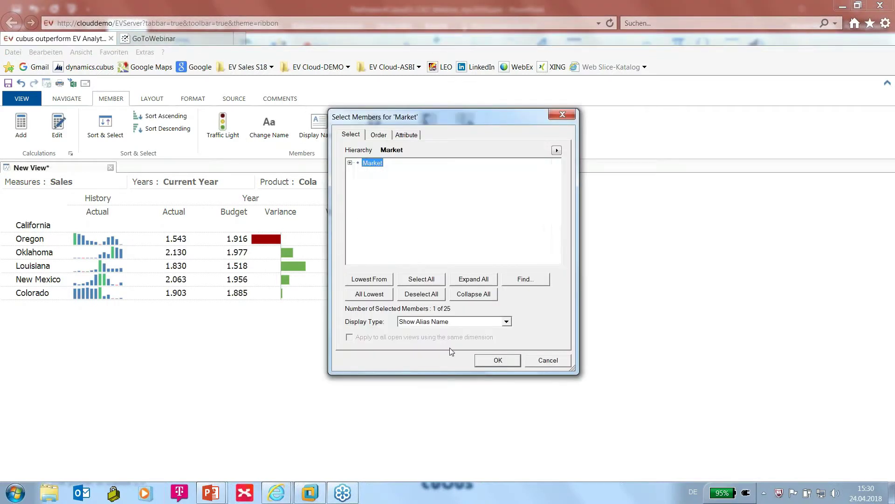
left_click(498, 360)
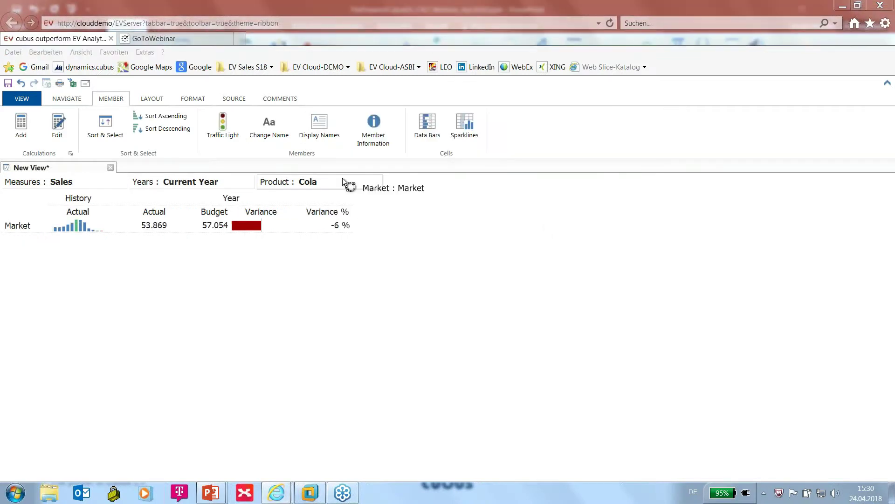
Swap Market with Product, and show all lowest-level products in the rows with the top-level Product member placed last
left_click_drag(355, 190, 39, 232)
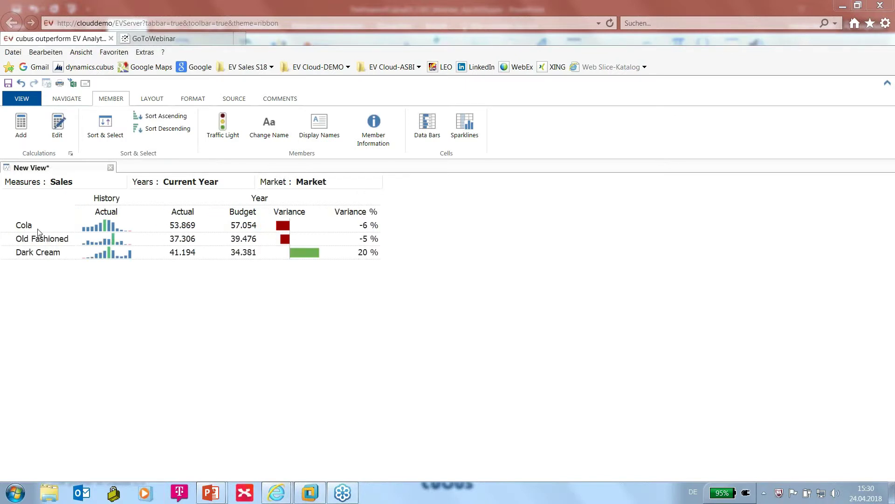
double_click(39, 232)
left_click(427, 295)
left_click(369, 294)
left_click(507, 361)
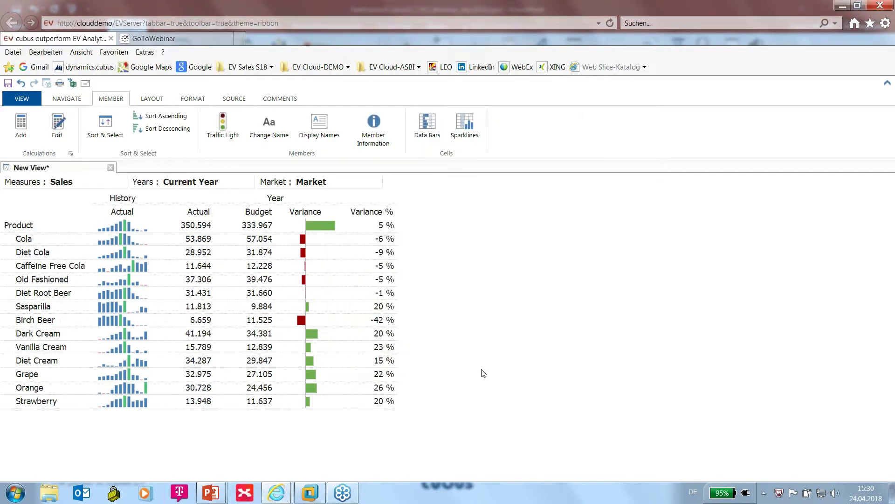
left_click_drag(19, 226, 28, 407)
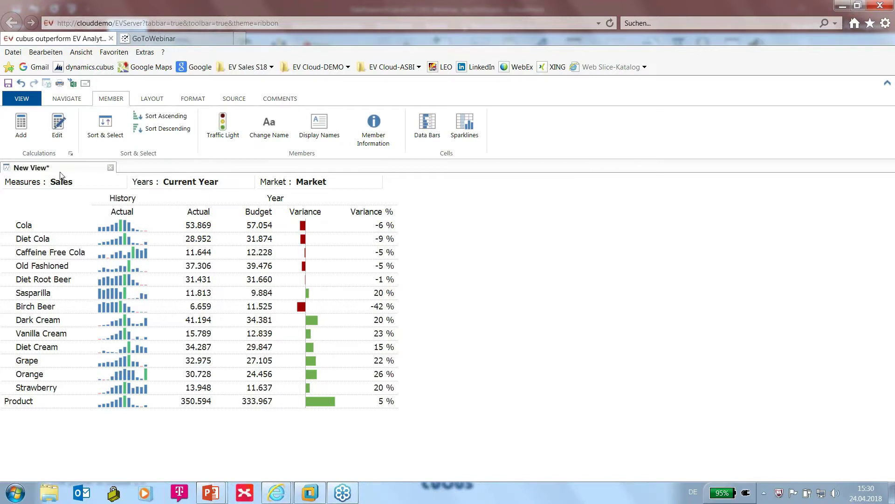
left_click(20, 125)
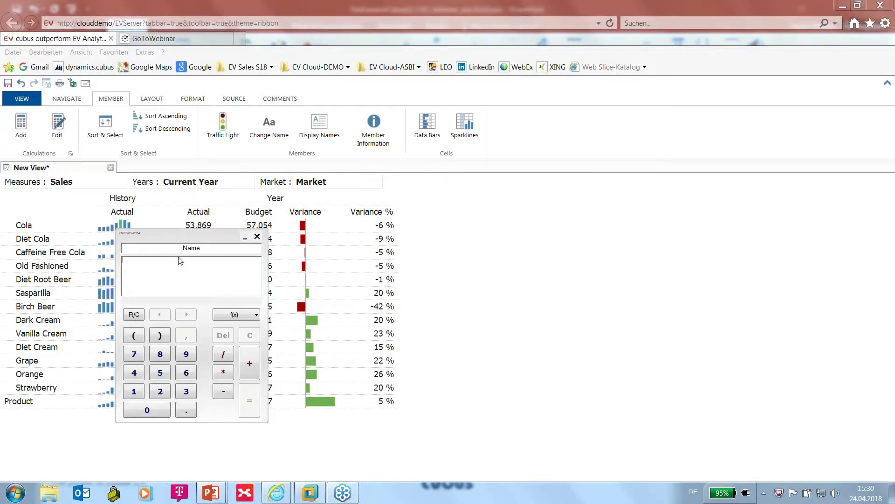
left_click_drag(218, 240, 510, 189)
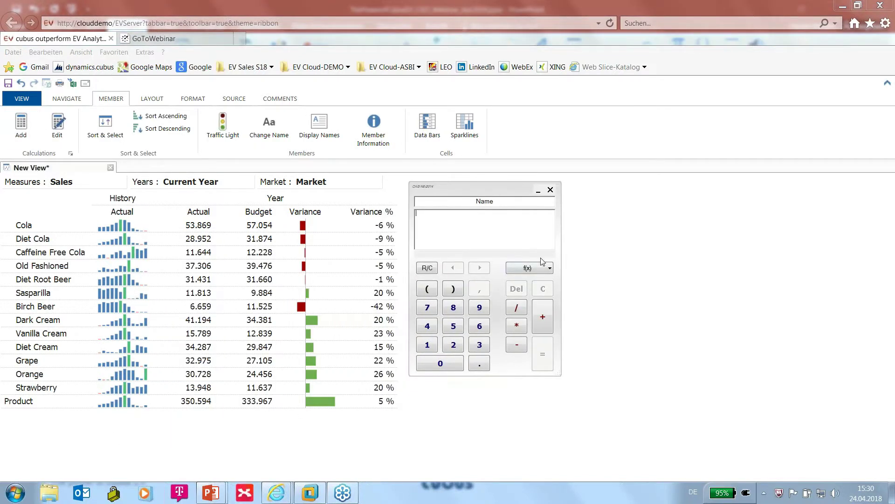
left_click(549, 269)
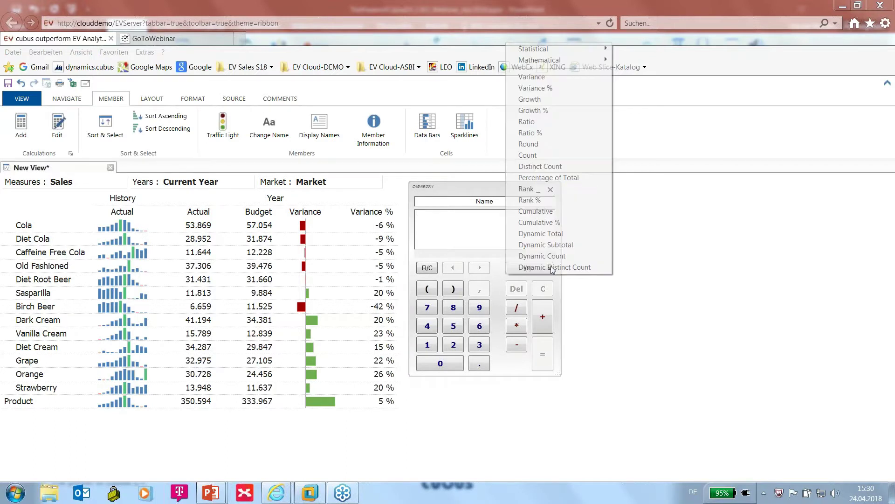
left_click(541, 135)
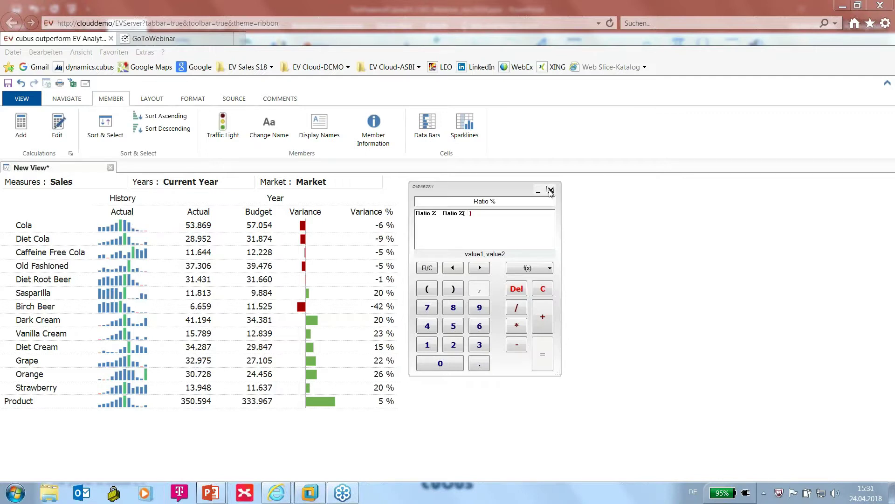
left_click(550, 189)
Move Time to the view header for Year, and start a Ratio % calculation named Product Share
mouse_move(459, 192)
left_mouse_down()
mouse_move(443, 192)
mouse_move(454, 191)
mouse_move(447, 184)
left_mouse_up()
left_click(26, 127)
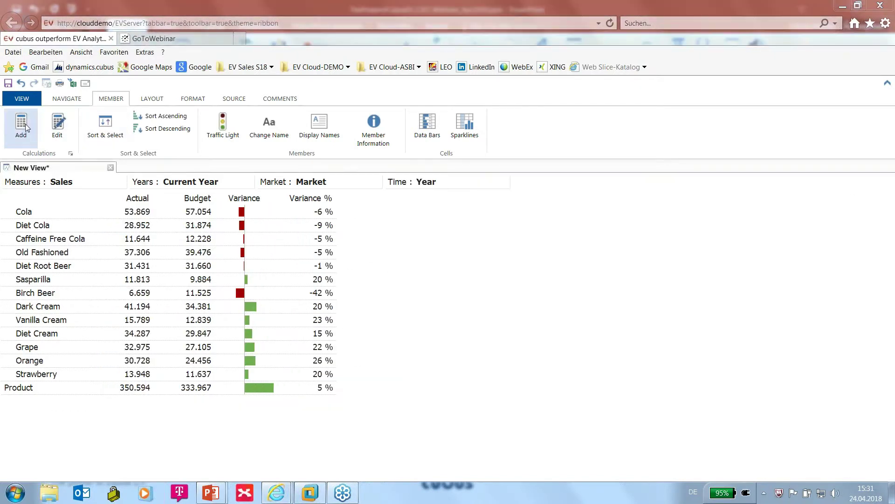
left_click(253, 304)
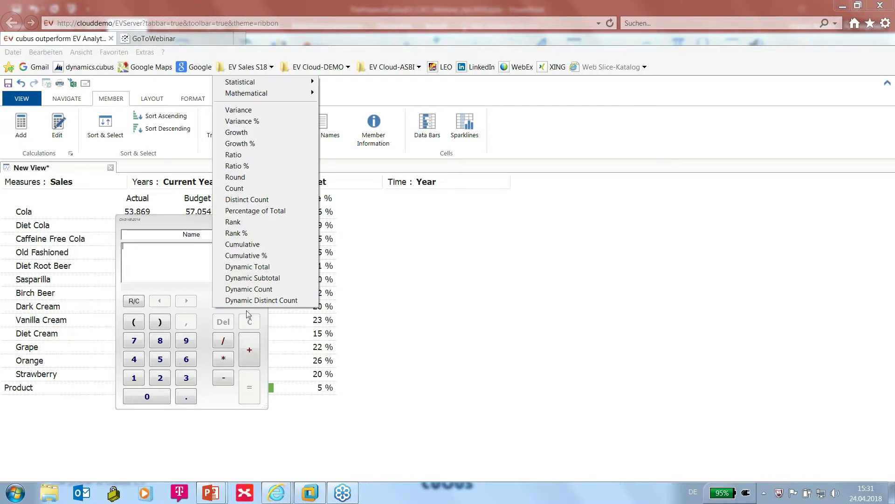
left_click(240, 166)
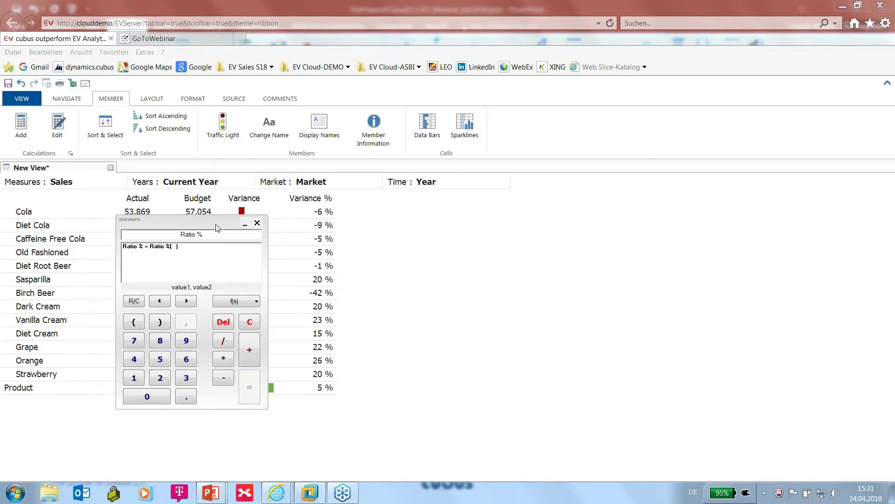
left_click_drag(210, 222, 432, 228)
left_click(360, 238)
type("Pe")
key("BackSpace")
type("r")
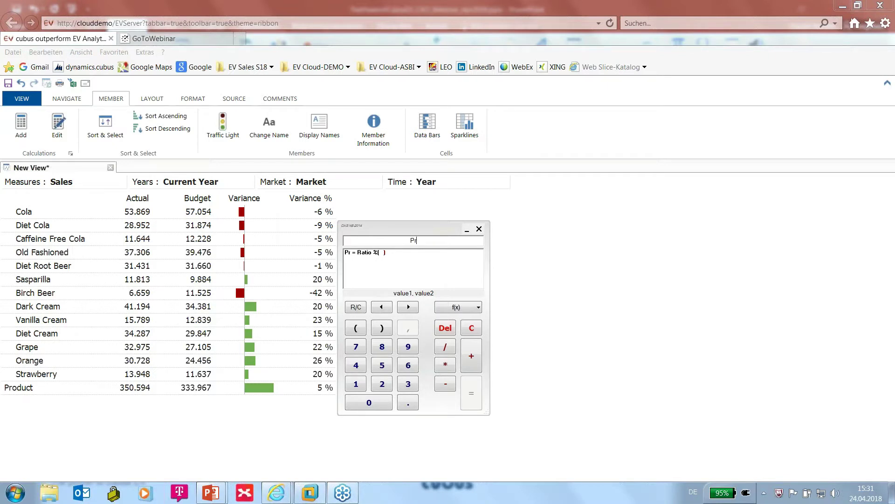
type("oduct Share")
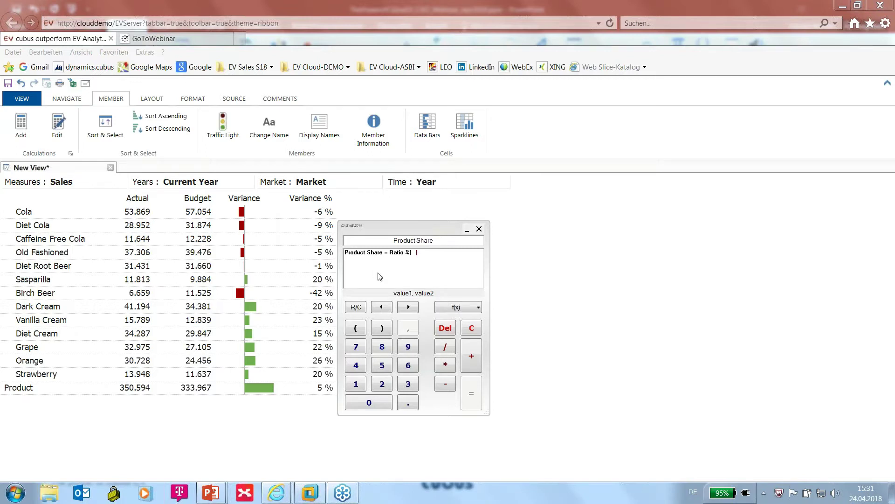
Define Product Share as the ratio of Actual to the total Product's Actual, and add it as a column
left_click(131, 204)
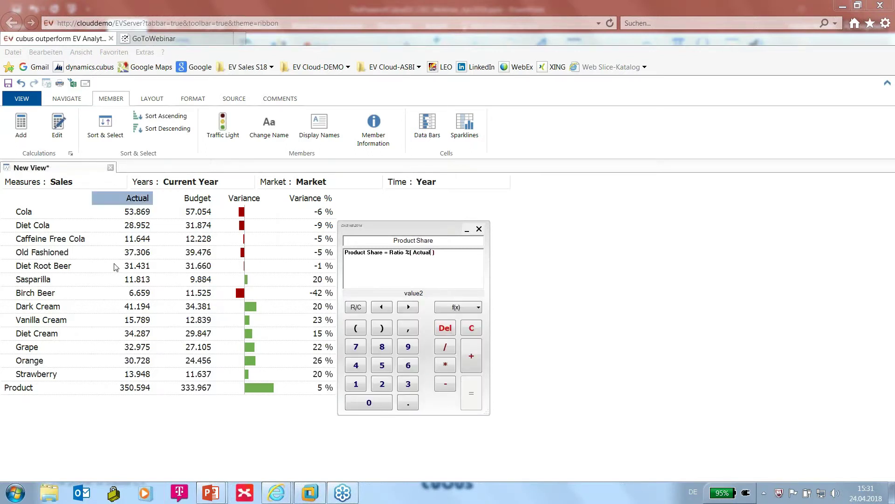
left_click(133, 386)
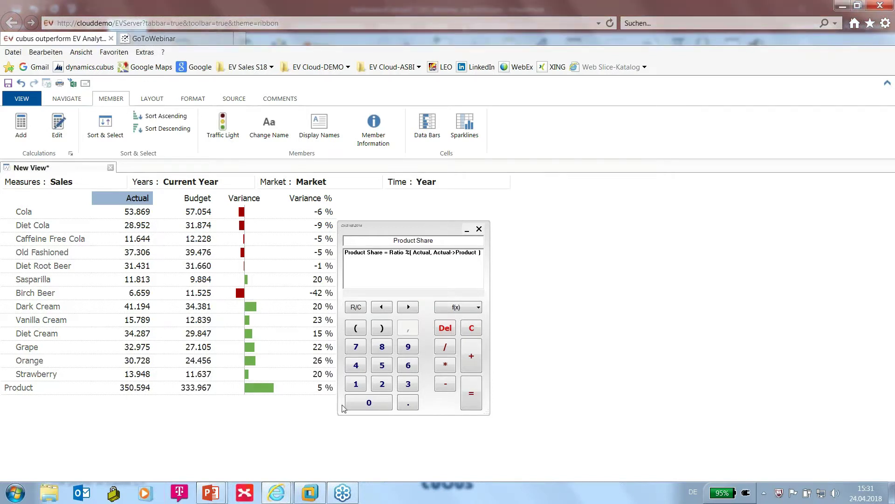
left_click(471, 400)
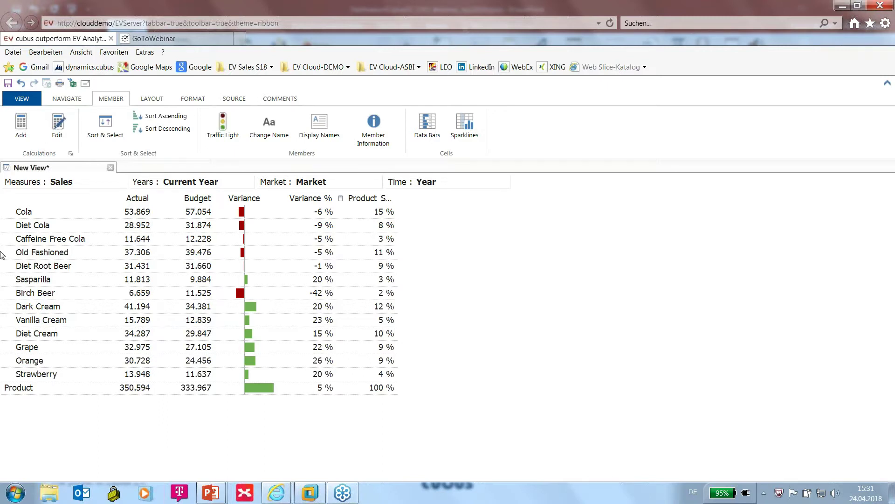
Replace the lowest-level products with Product and its main product groups, and remove Diet Drinks from the rows
double_click(39, 267)
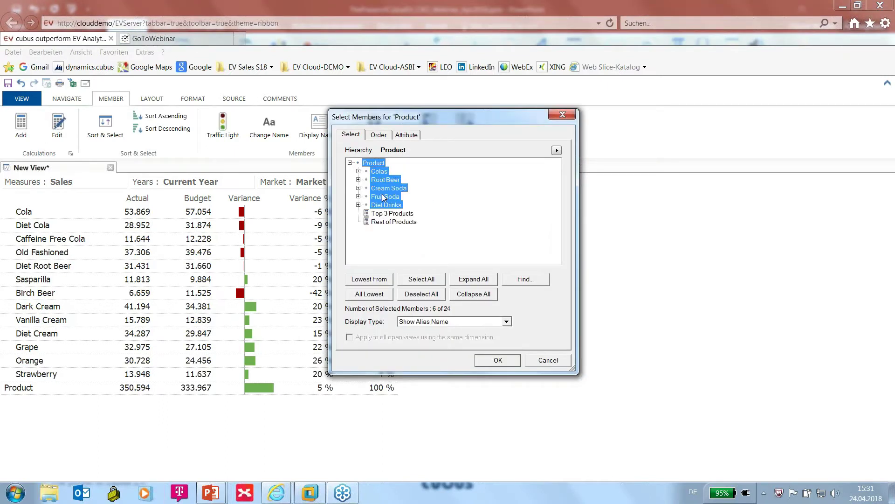
left_click(498, 360)
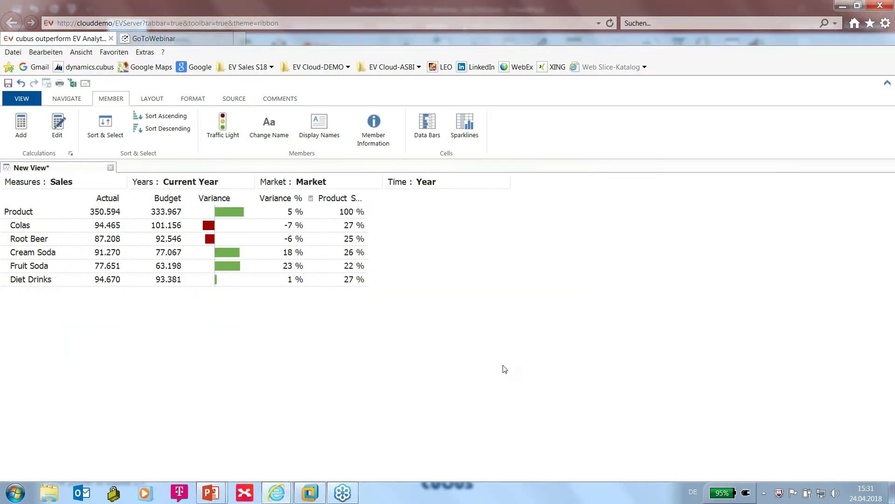
right_click(26, 286)
left_click(70, 34)
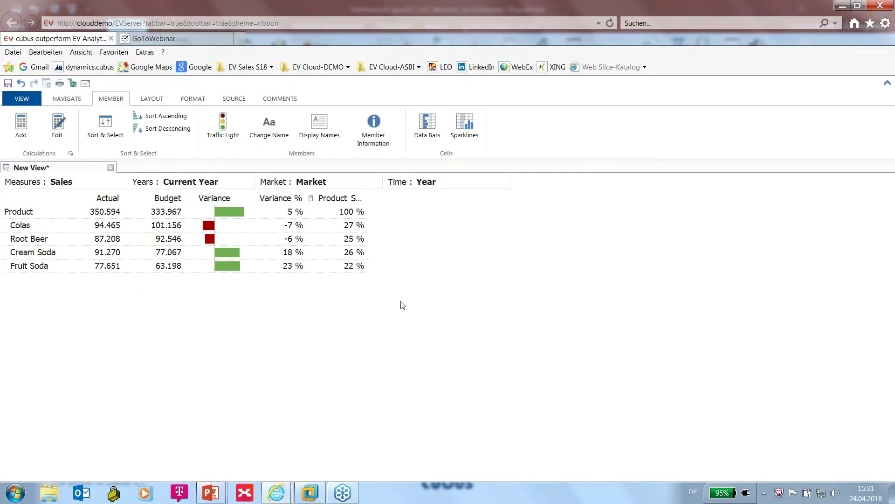
Swap Product for Market to view Colas by East, West, South and Central, and return Product to the rows
left_click_drag(14, 228, 307, 182)
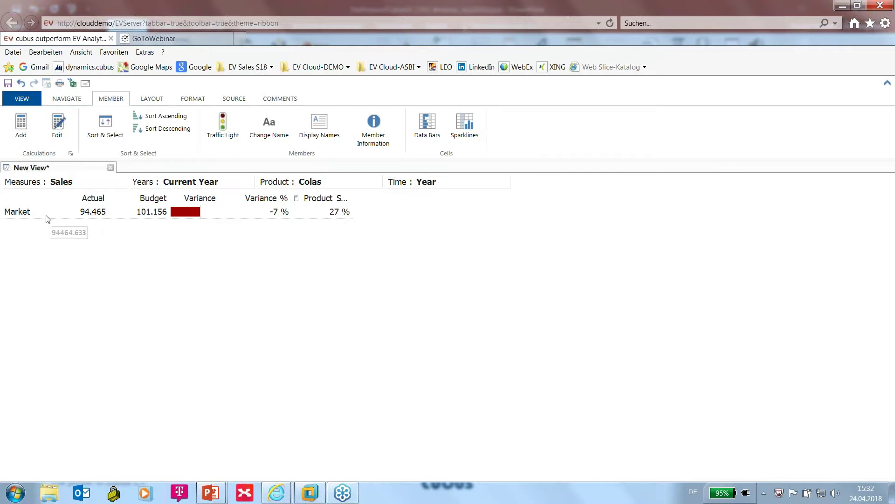
left_click(43, 213)
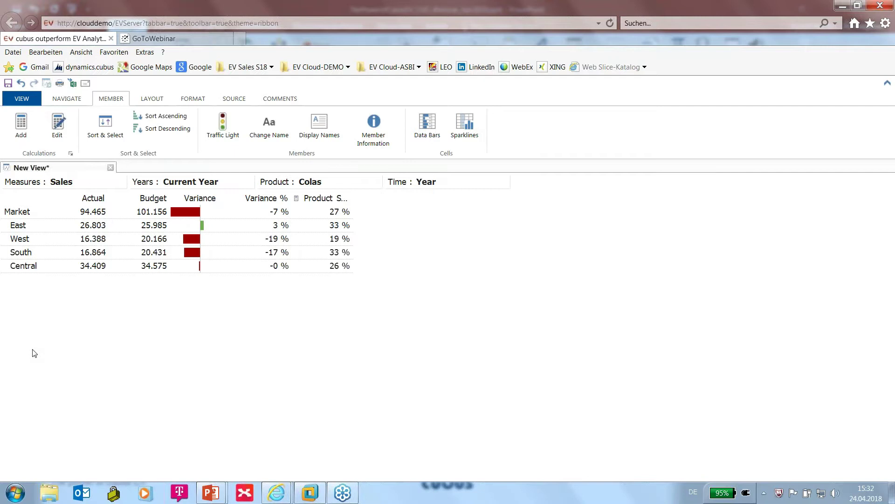
left_click_drag(14, 213, 288, 183)
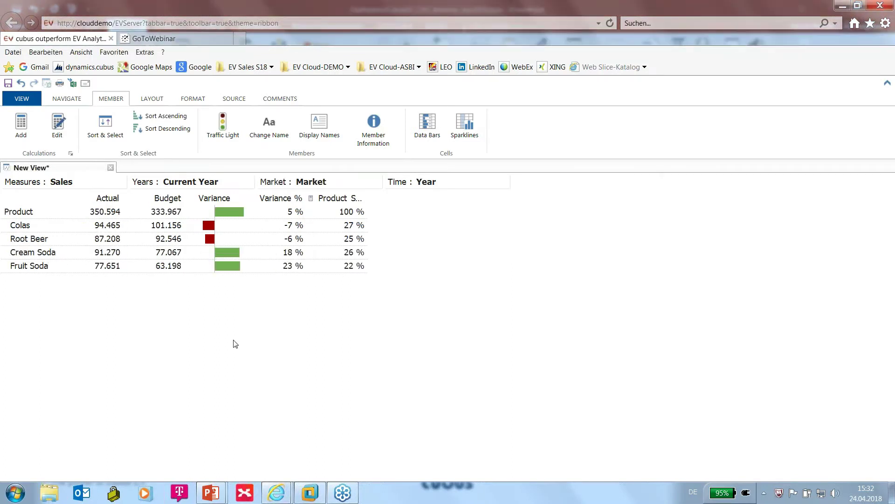
Sort by Actual in descending order, retrieving the top 8 members from all lowest-level products
left_click(107, 125)
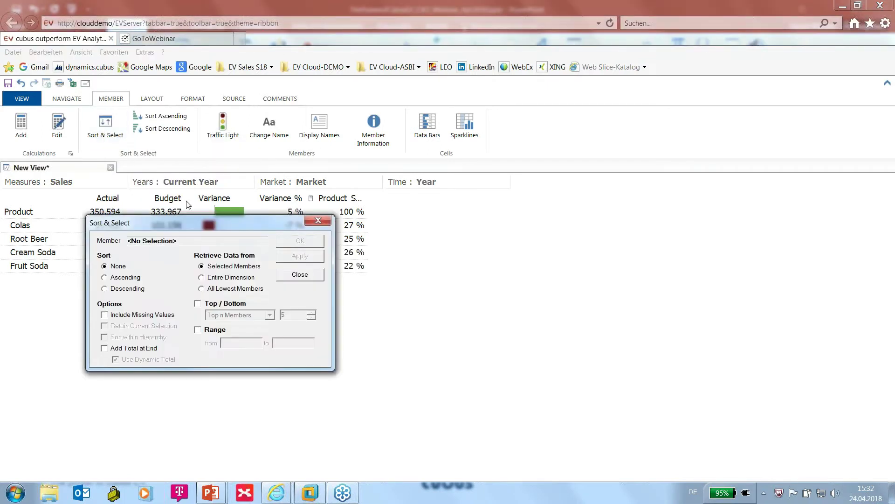
left_click_drag(258, 227, 432, 222)
left_click(108, 199)
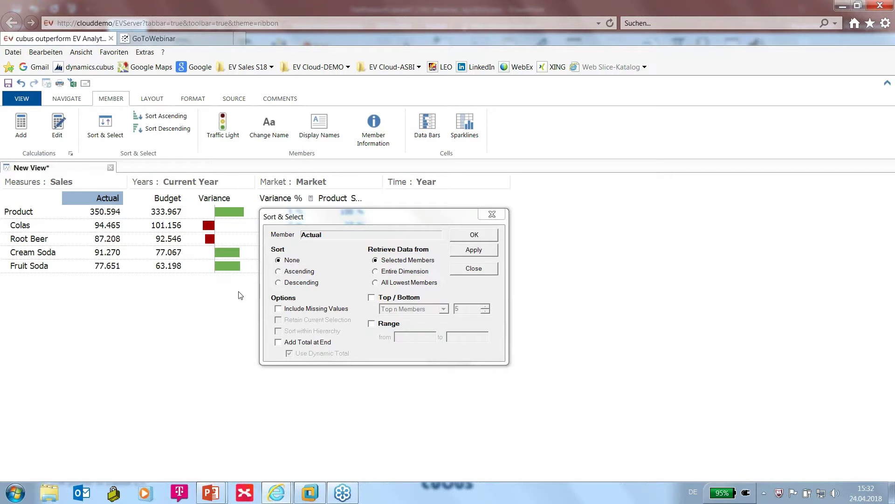
left_click(375, 283)
left_click(372, 298)
left_click(486, 306)
left_click(485, 307)
left_click(485, 307)
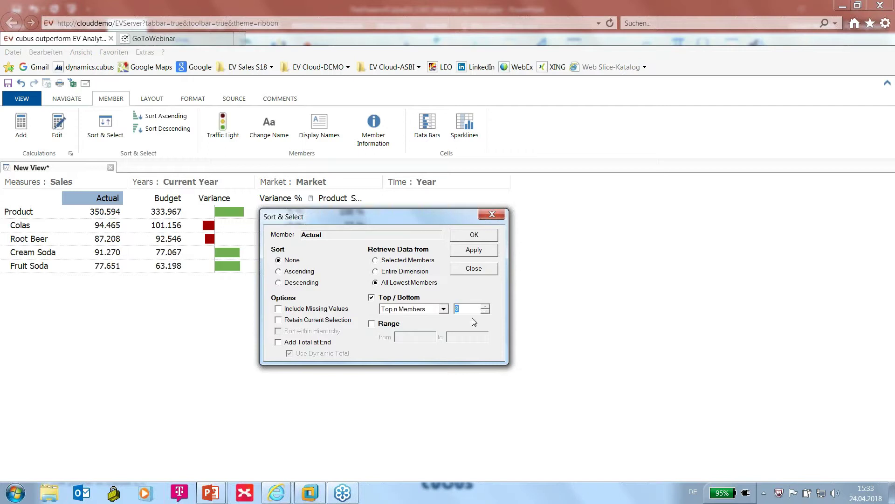
left_click(287, 283)
left_click_drag(386, 219, 470, 273)
left_click(557, 300)
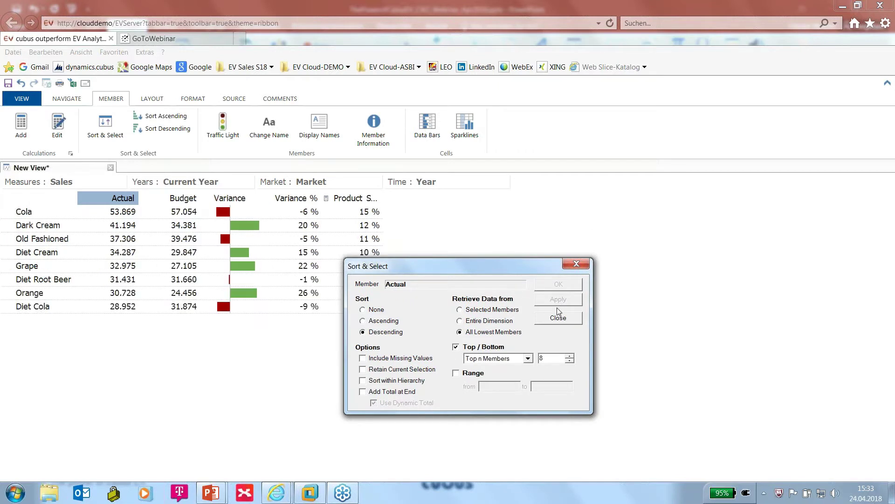
Reduce the ranked product selection to the top 5 members and close the Sort & Select settings
left_click(570, 361)
left_click(570, 361)
left_click(570, 360)
left_click(560, 300)
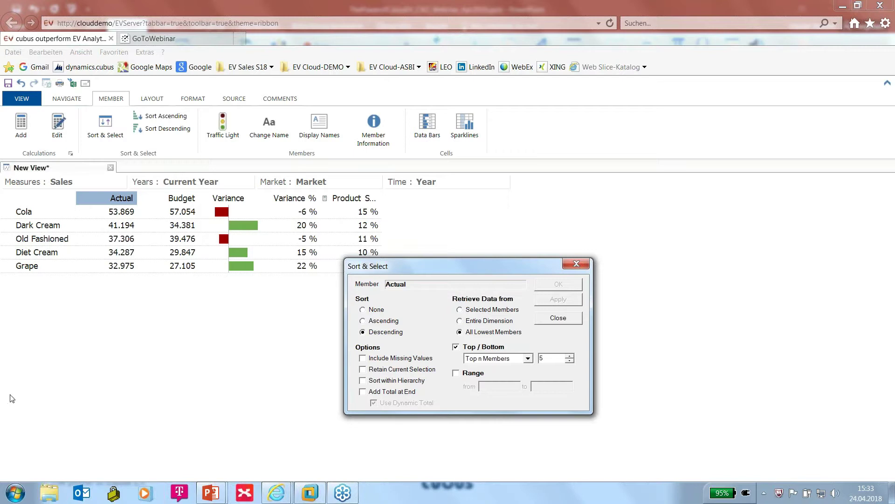
left_click(565, 320)
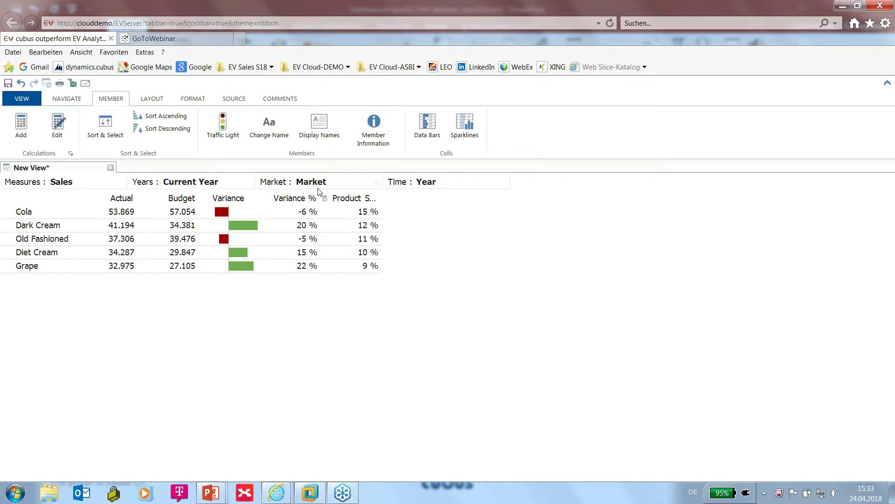
Nest Market within Product in the rows, and select all lowest-level Market members
left_click_drag(297, 188, 126, 239)
mouse_move(97, 212)
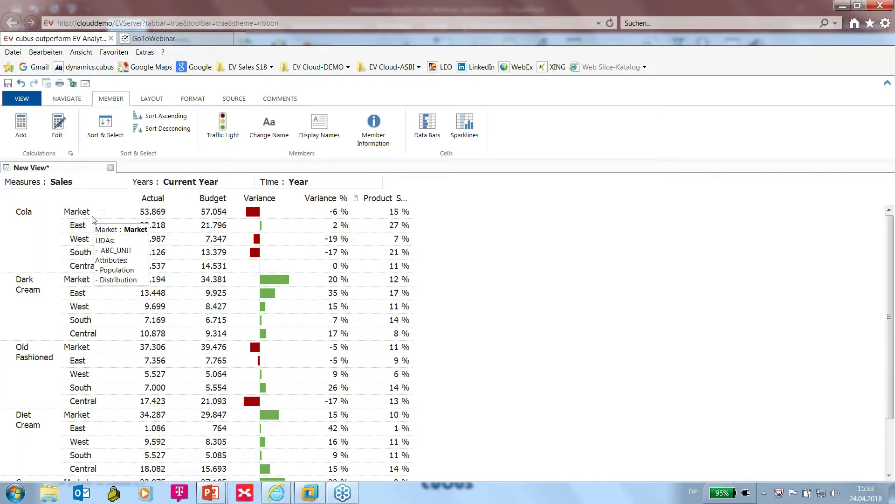
double_click(80, 214)
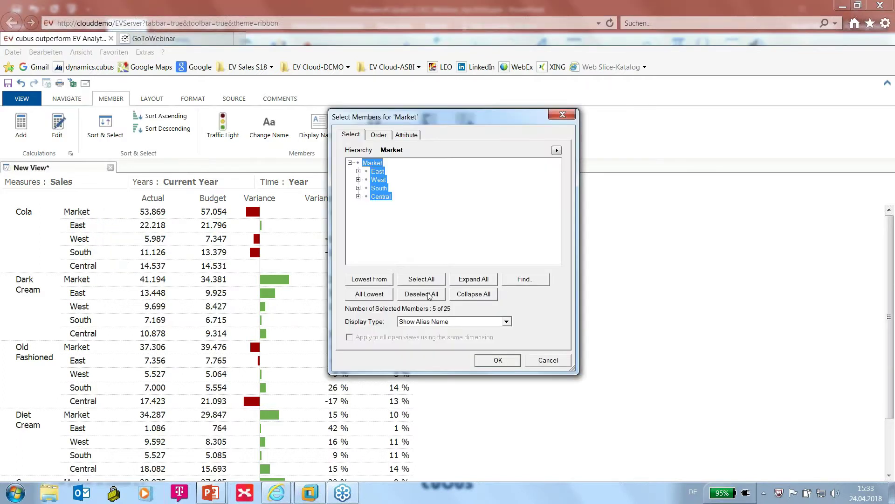
left_click(421, 294)
left_click(375, 295)
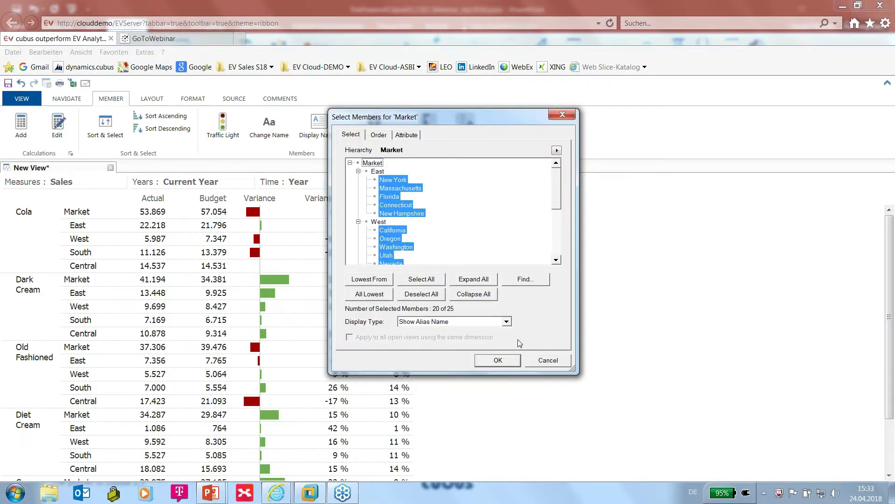
left_click(499, 360)
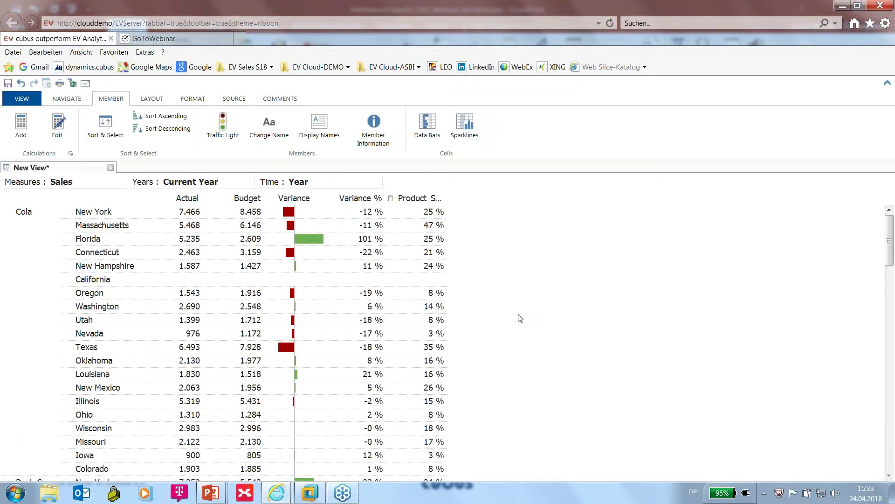
Limit the nested markets to the top 3 by Actual for each product, and inspect Cola's Market selection without changing it
scroll(520, 319, "down", 3)
scroll(520, 336, "up", 3)
left_click(105, 125)
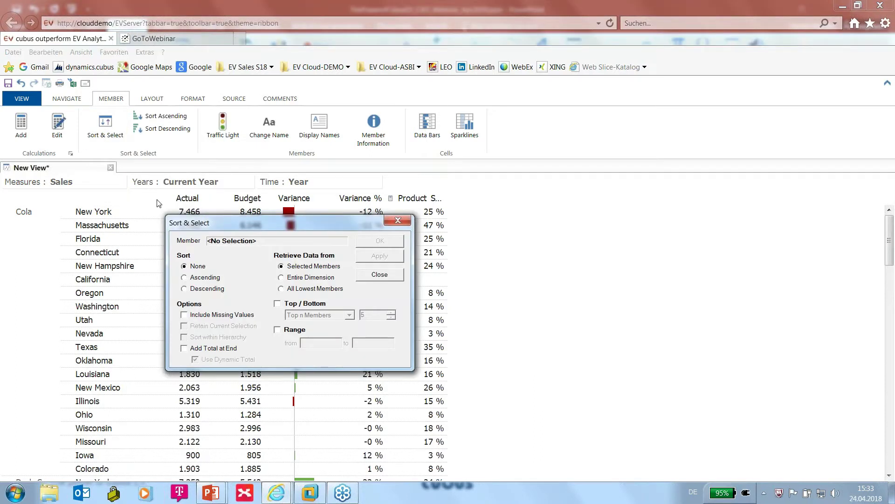
left_click(278, 304)
left_click(391, 318)
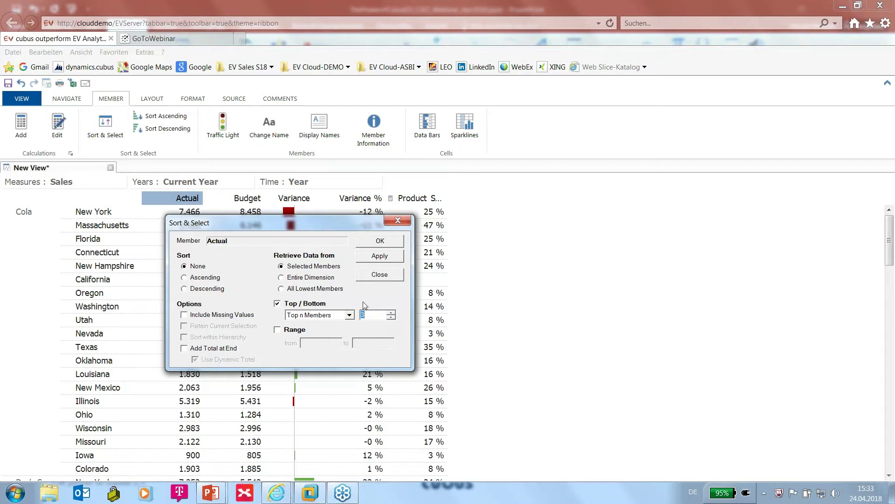
left_click(373, 241)
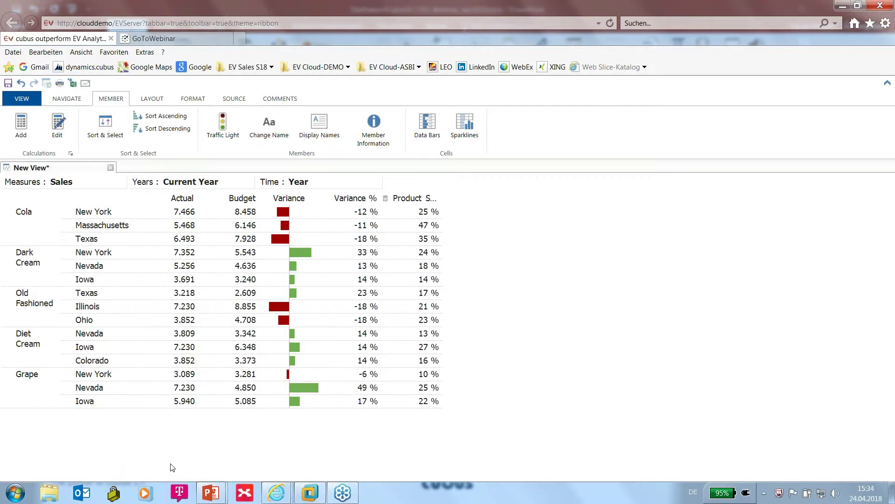
double_click(99, 225)
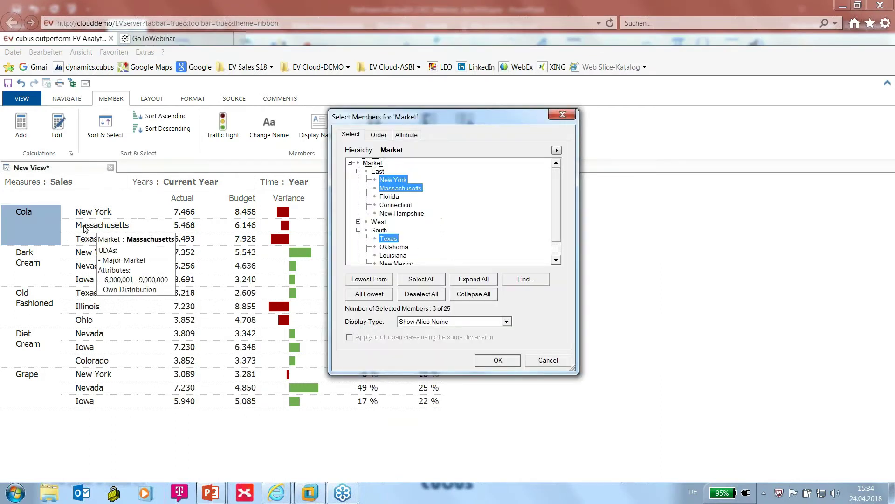
left_click(559, 360)
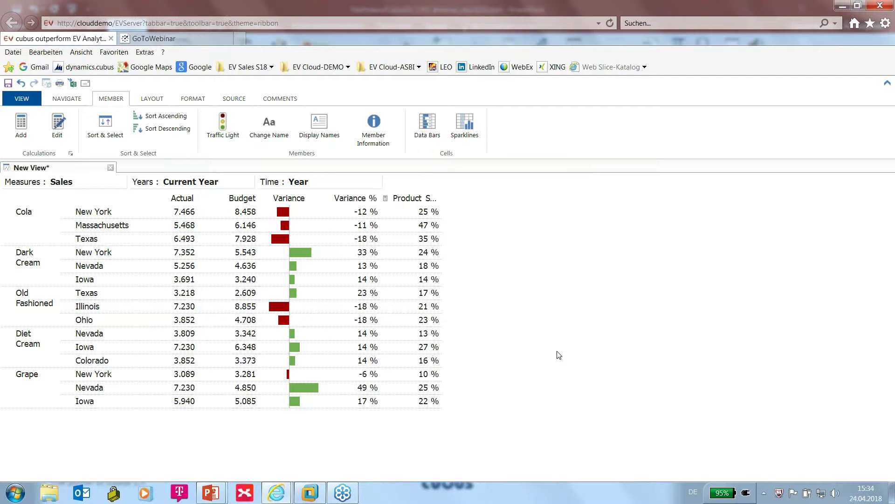
Review the view's print options for headers, layout and colours, and preview the printout as displayed on screen
left_click(59, 83)
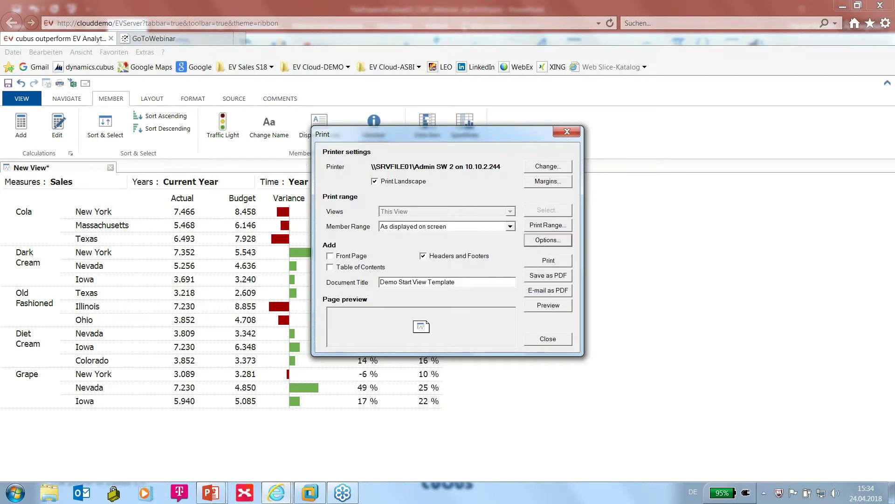
left_click(548, 240)
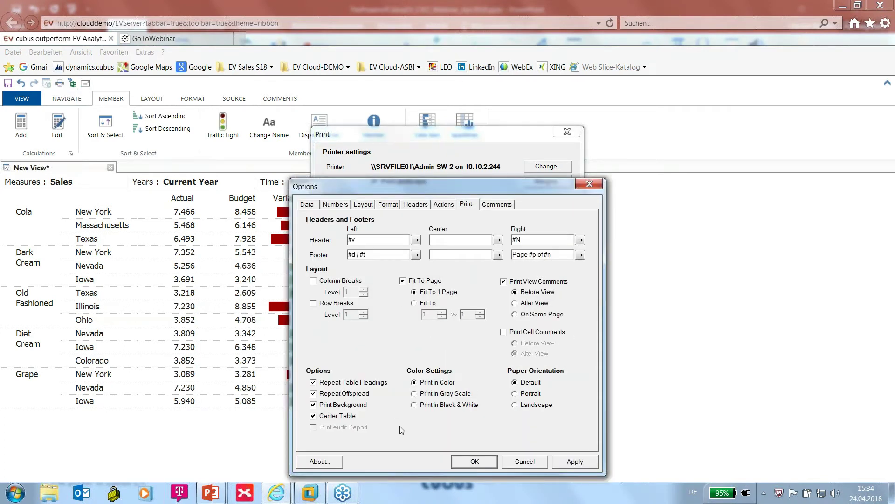
left_click(474, 462)
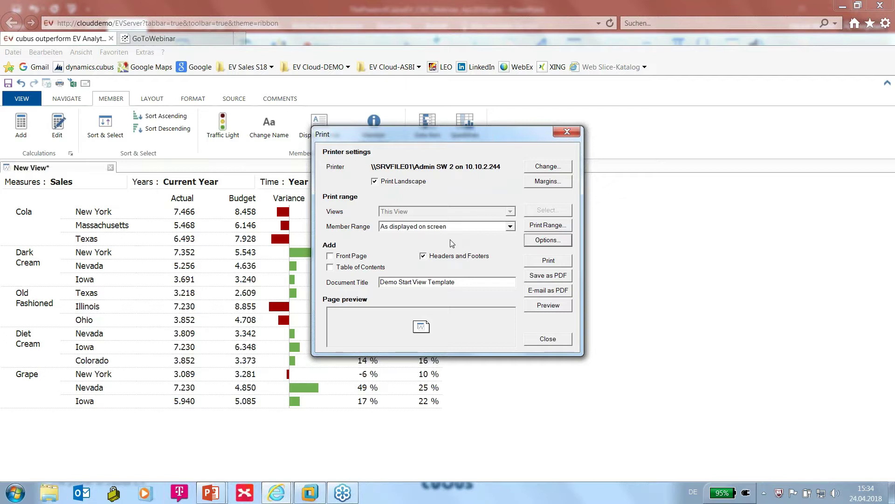
left_click(548, 307)
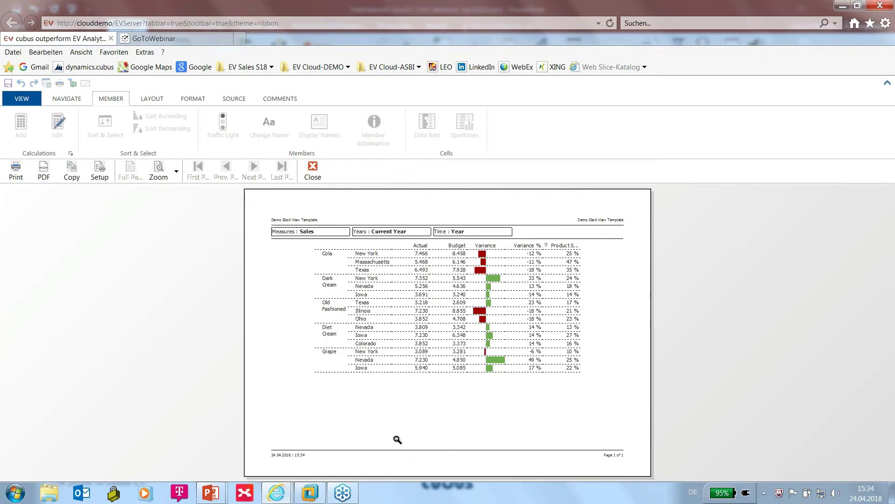
left_click(312, 171)
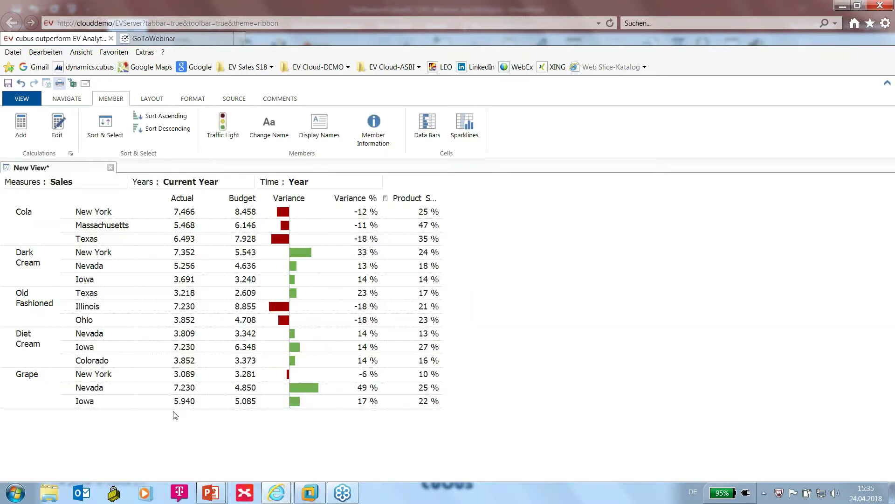
Open the print range settings and inspect the offspread members offered for Years without changing the selection
left_click(59, 84)
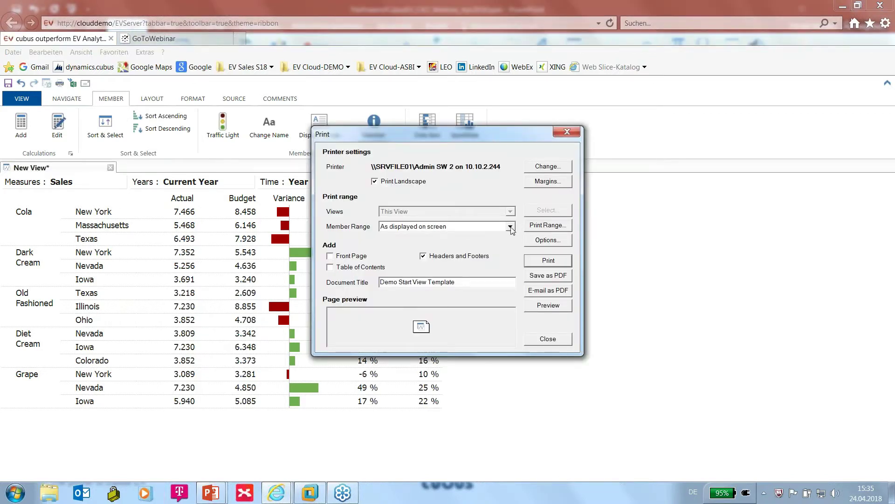
left_click(548, 225)
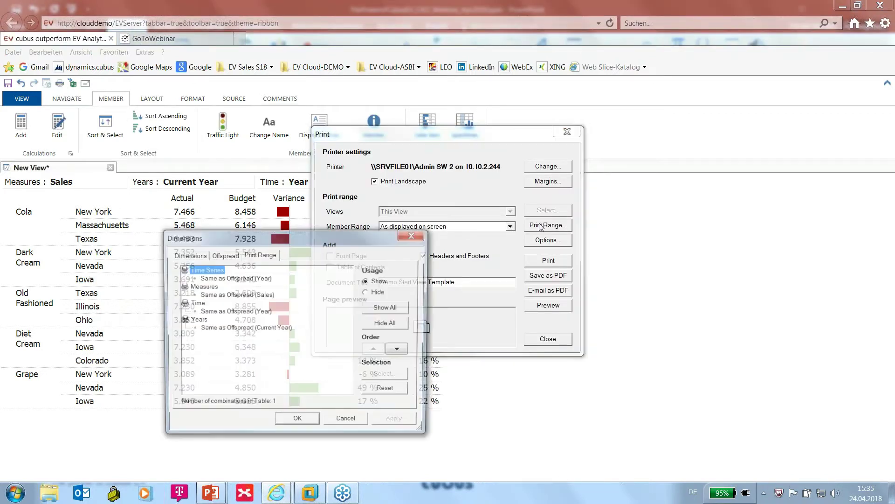
left_click(225, 255)
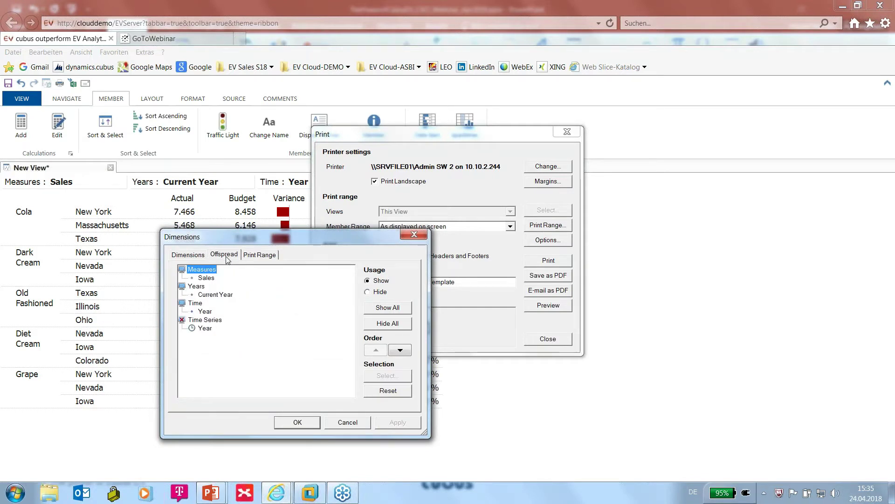
double_click(219, 294)
left_click(226, 252)
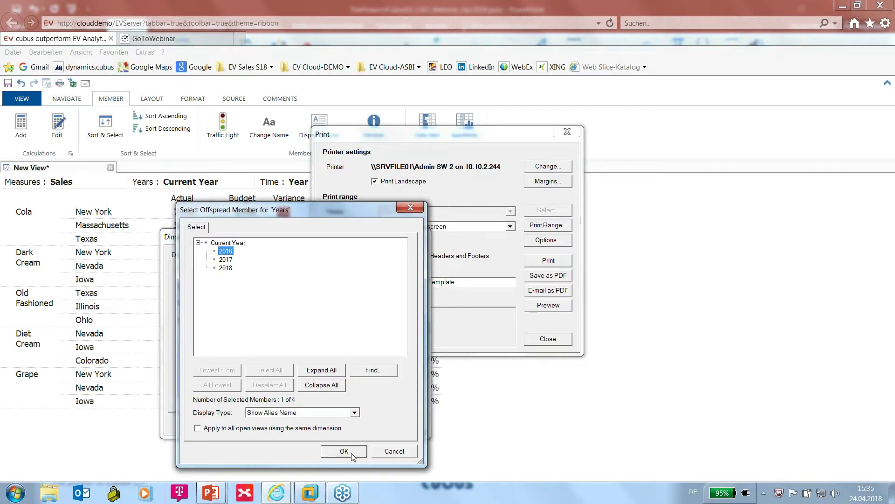
left_click(398, 453)
left_click(268, 255)
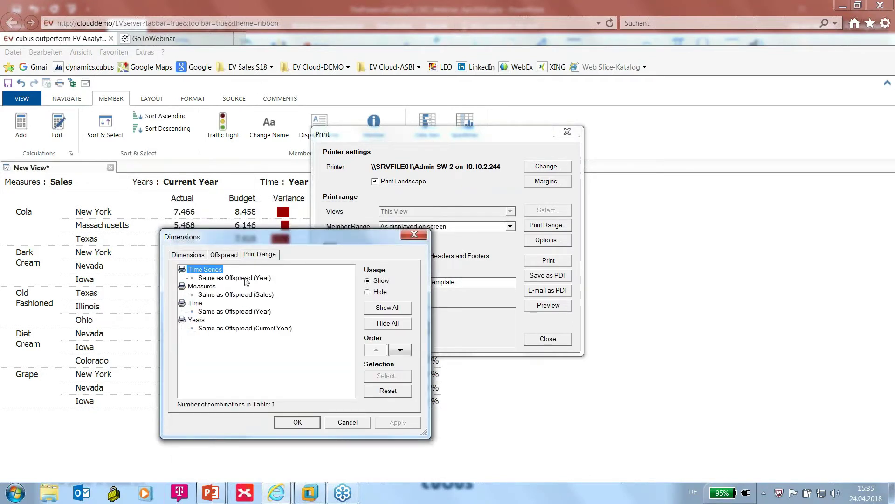
Inspect the print range members available for Time and Time Series, leaving both the same as the offspread
double_click(240, 311)
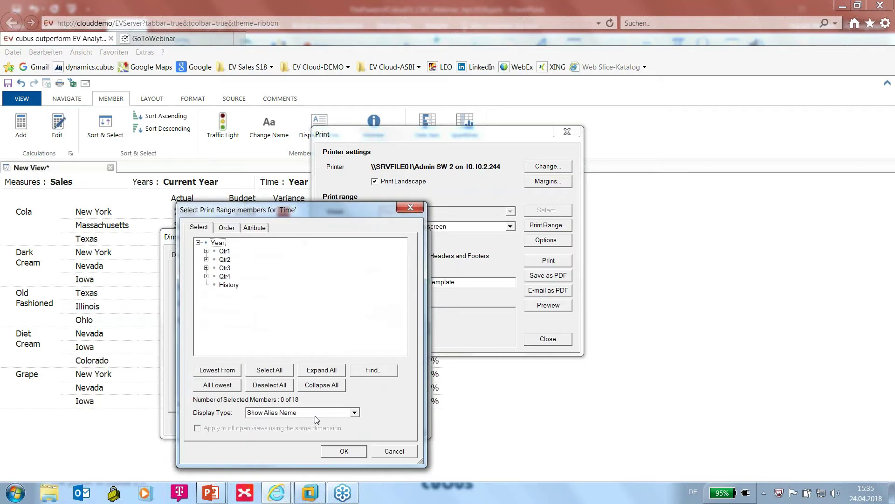
left_click(344, 451)
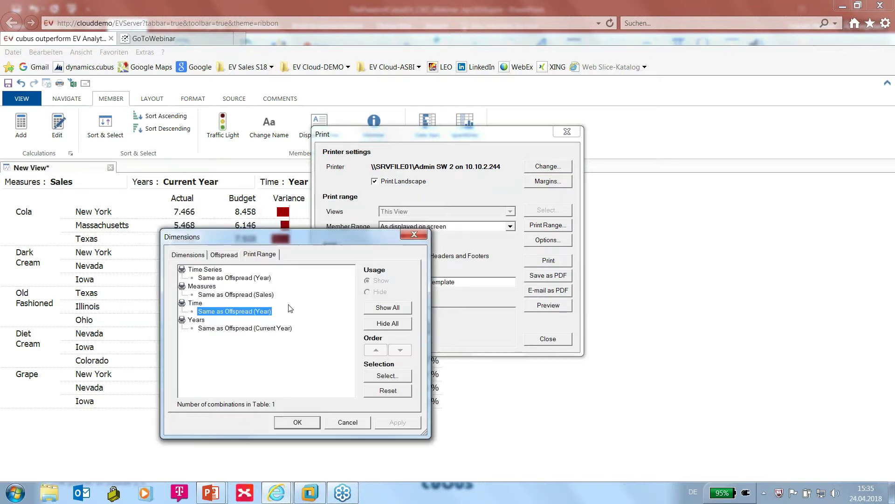
double_click(228, 278)
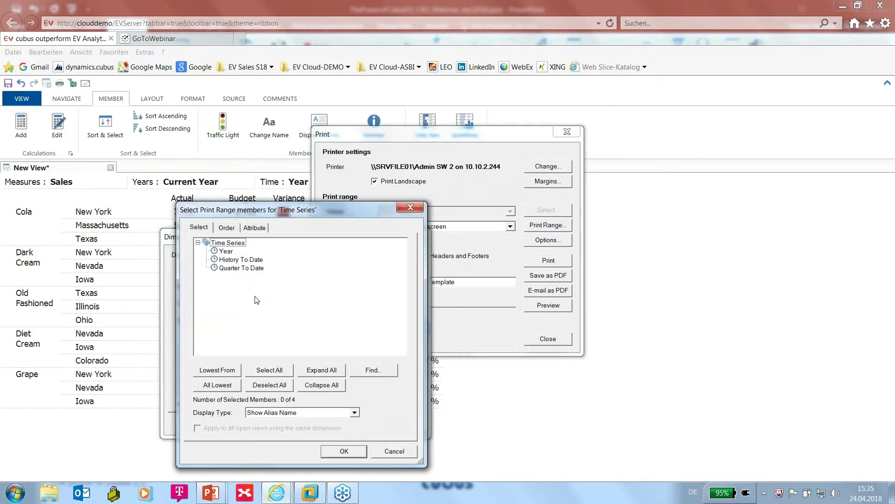
left_click(394, 451)
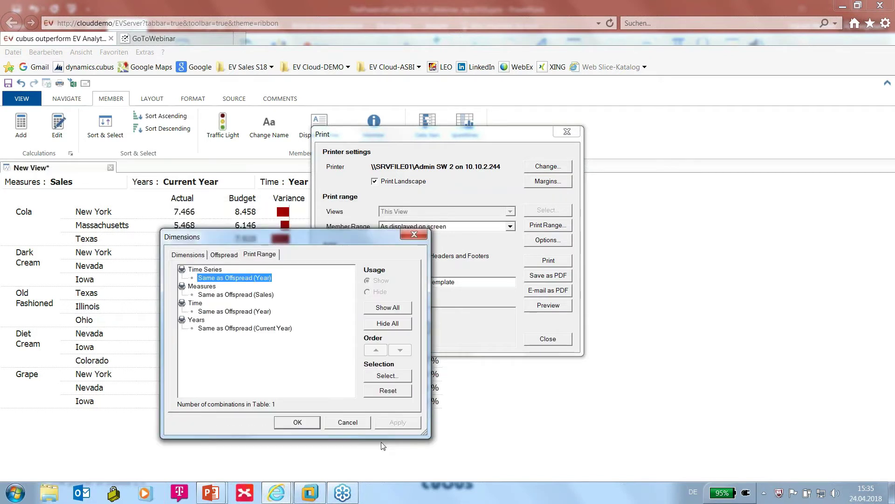
double_click(214, 311)
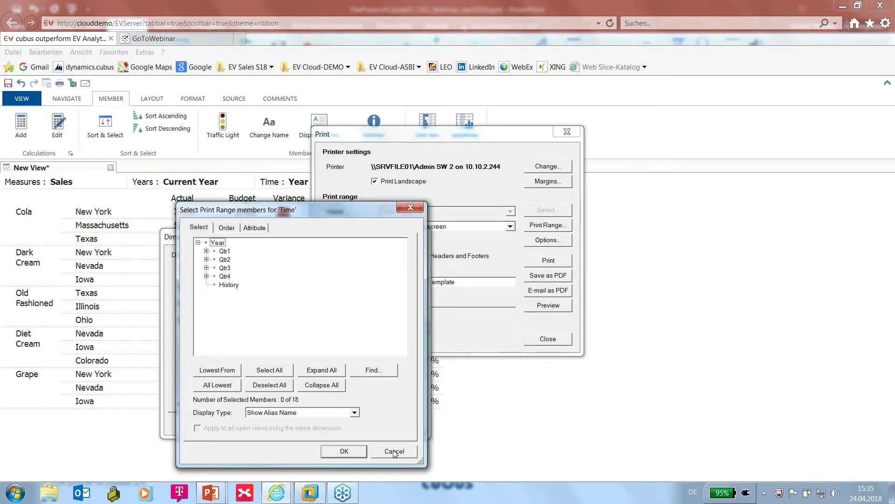
left_click(394, 451)
Set the Years print range to the members 2016 and 2017 and accept the dimension settings
left_click(242, 329)
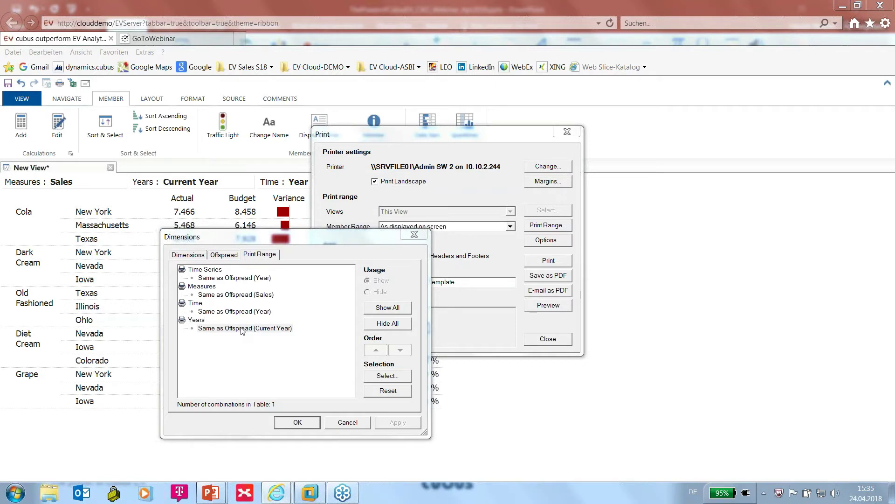
double_click(241, 329)
left_click_drag(222, 252, 224, 260)
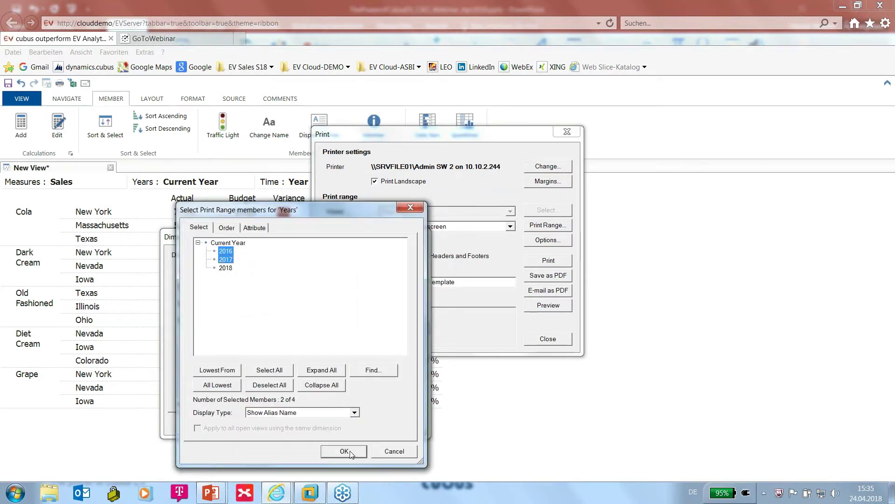
left_click(344, 451)
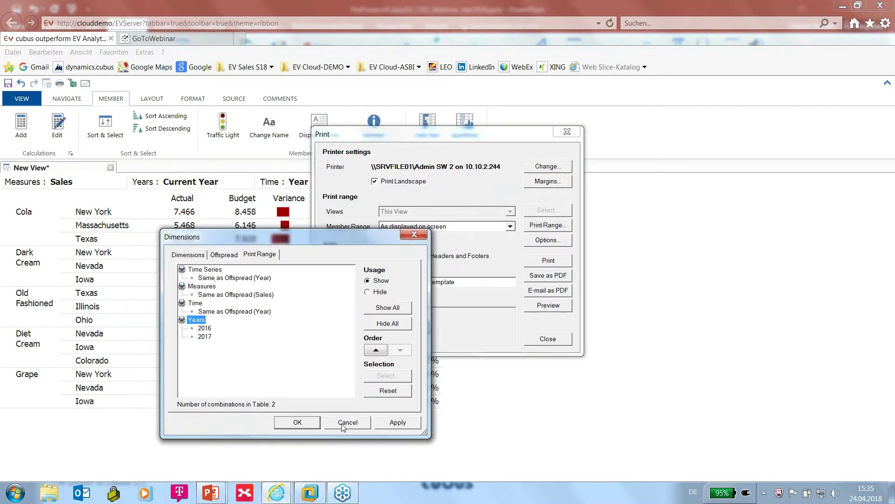
left_click(309, 423)
Set the member range to According to Print Range, preview both year pages and close the preview
left_click(492, 228)
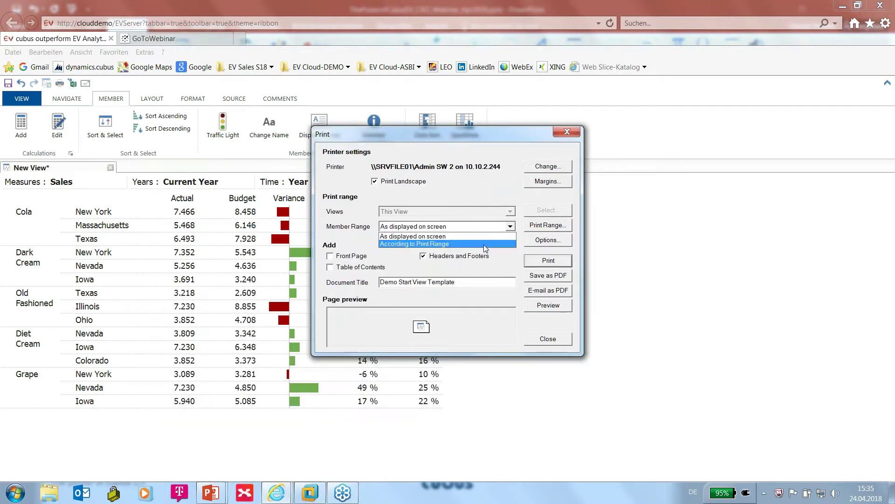
left_click(484, 244)
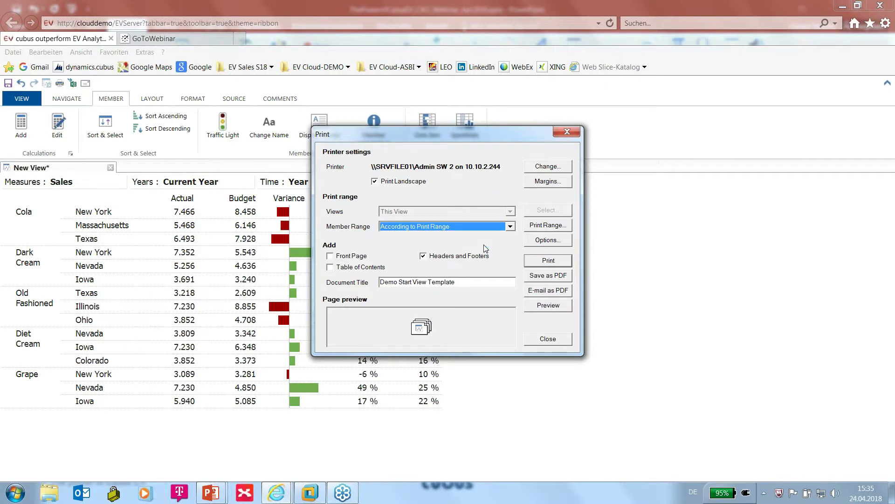
left_click(557, 306)
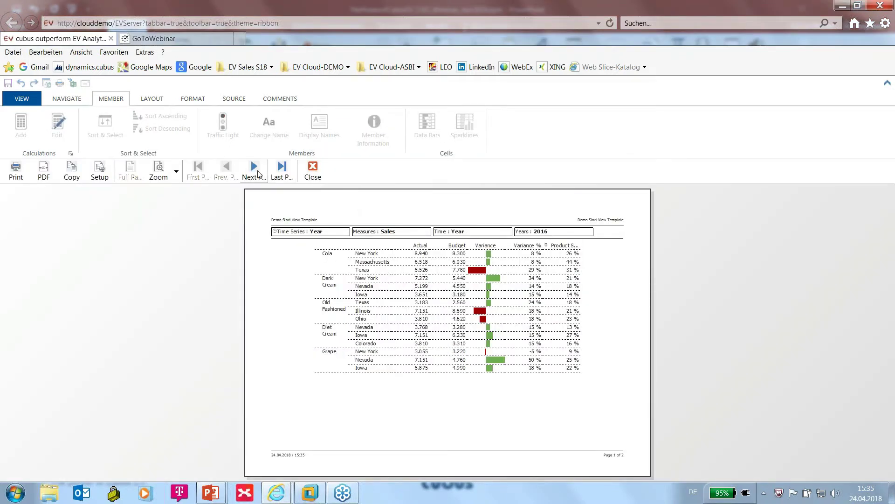
left_click(254, 171)
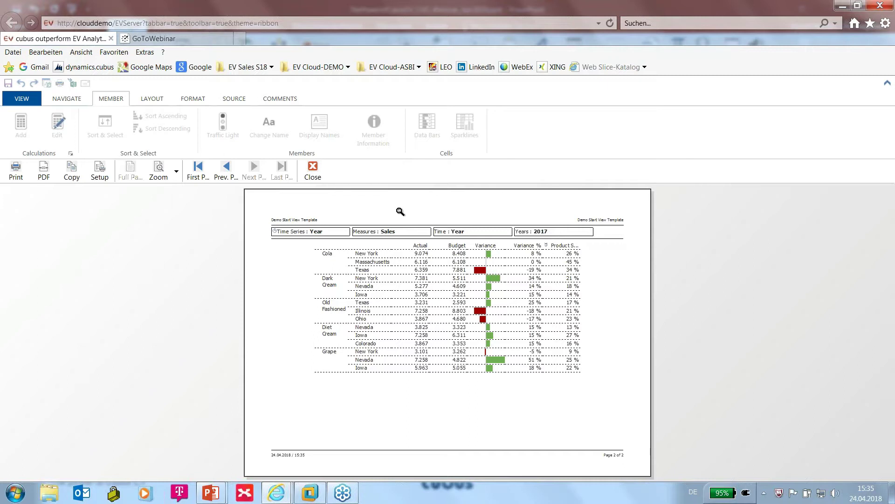
left_click(313, 170)
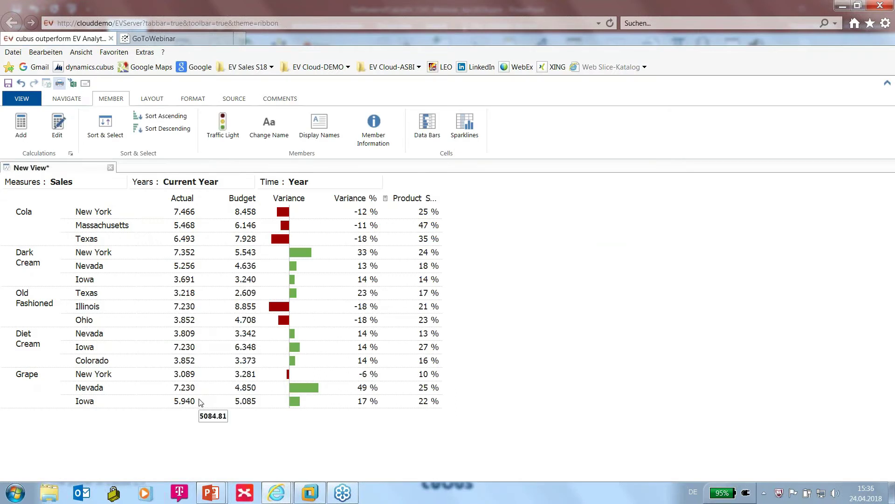
Review the options for exporting the view to an Excel workbook and close them without exporting
left_click(73, 84)
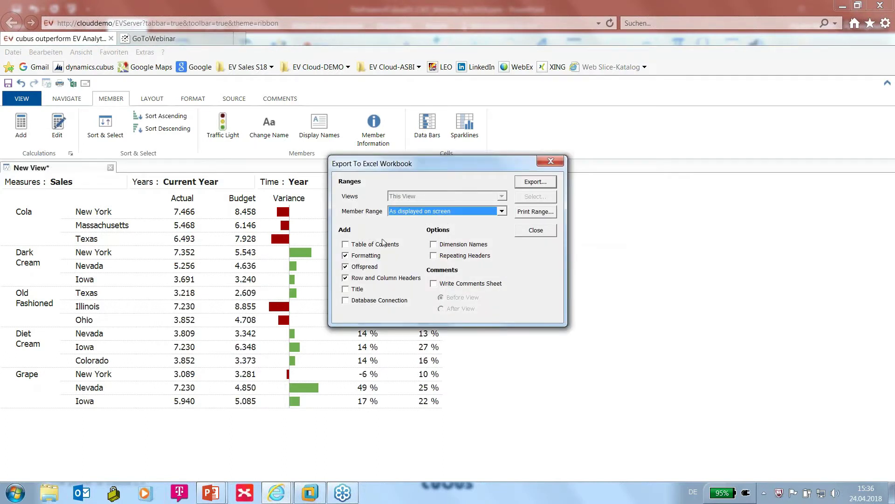
left_click(533, 233)
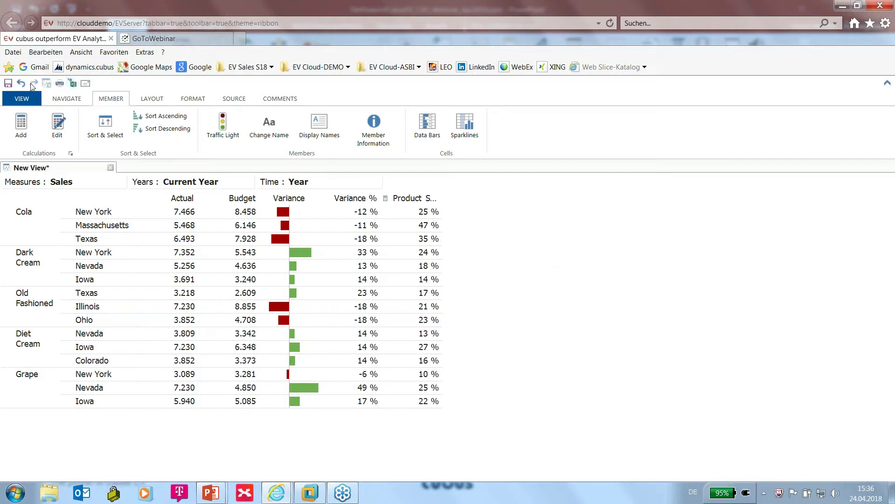
Open the shared view 01 Formatted Table from the 01 Tables folder of Analysis Demo (E)
left_click(21, 99)
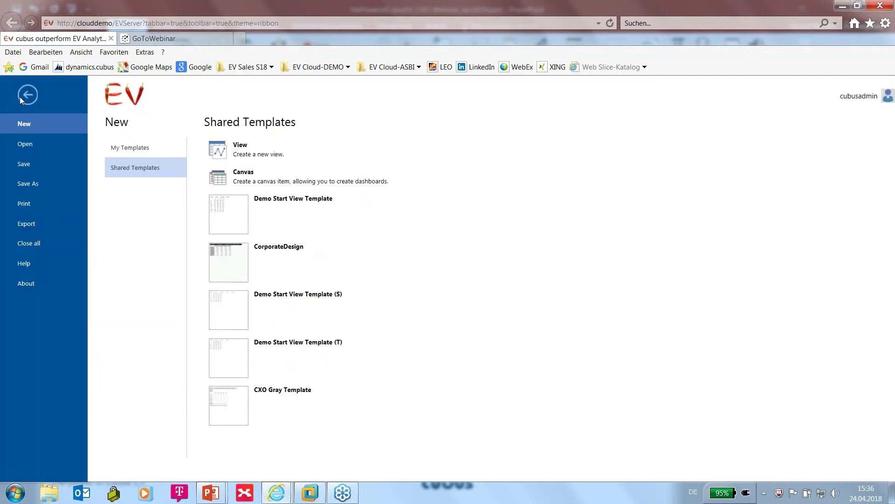
left_click(34, 144)
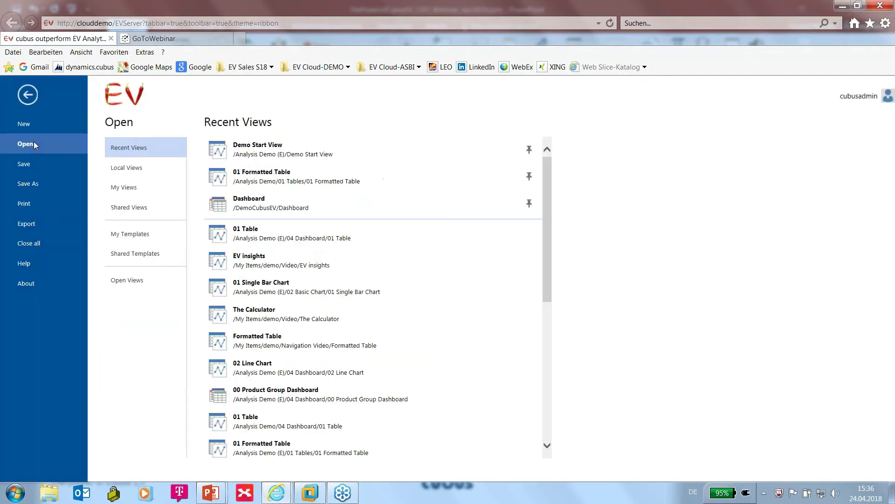
left_click(130, 209)
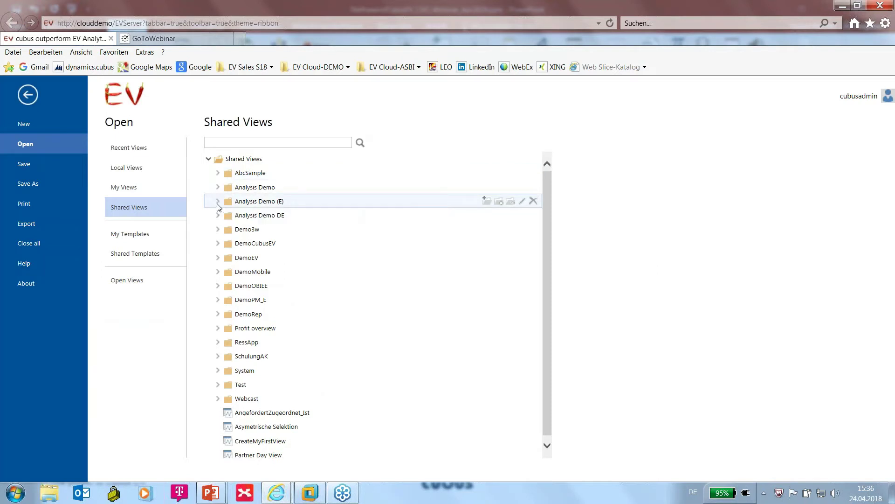
left_click(218, 202)
left_click(227, 215)
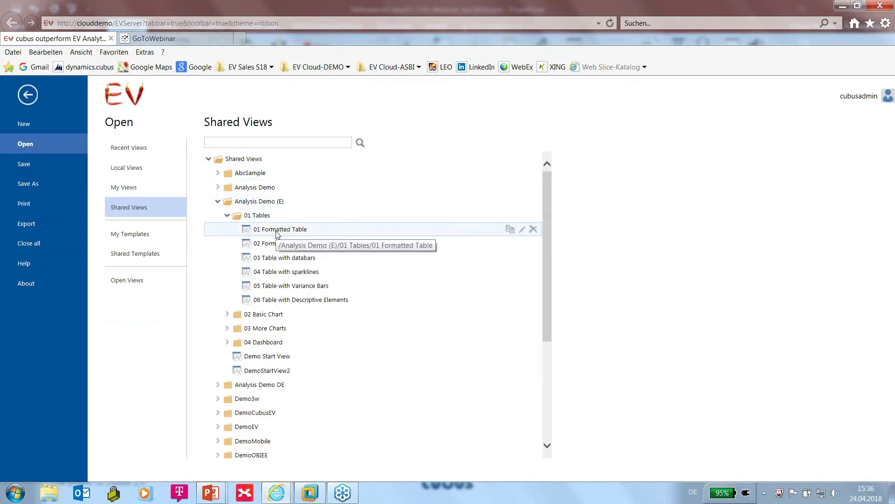
left_click(277, 232)
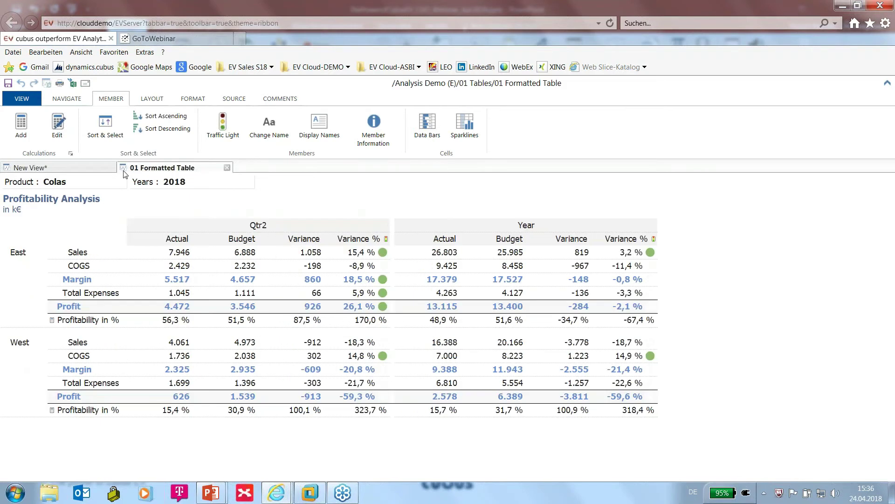
Open the shared view 02 Bar Chart from the 02 Basic Chart folder of Analysis Demo (E)
left_click(22, 98)
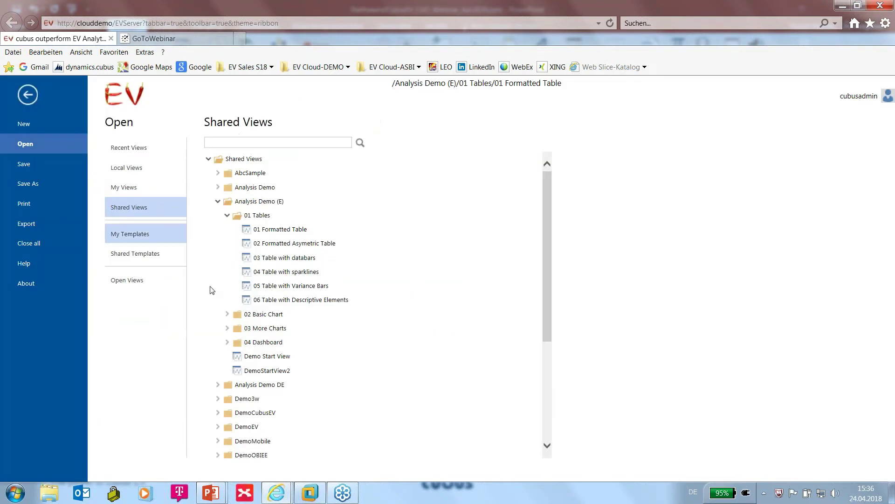
left_click(228, 314)
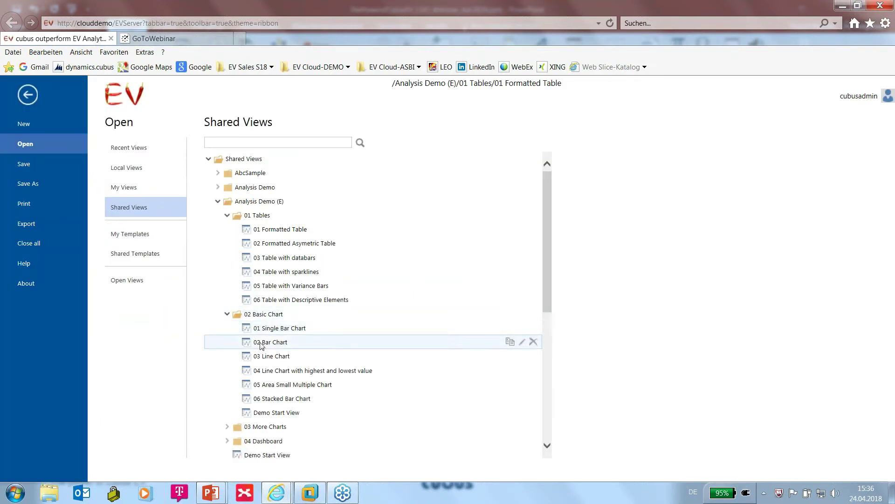
left_click(261, 344)
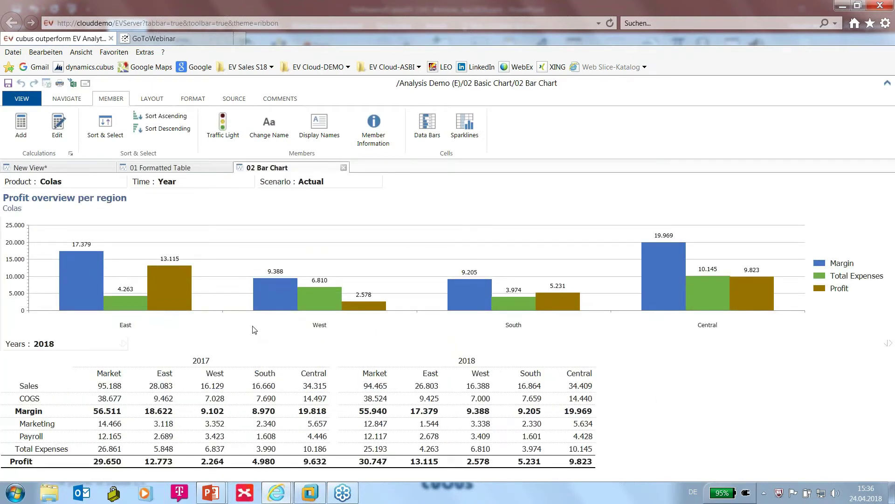
Open the shared view 06 Table with Descriptive Elements from the 01 Tables folder
left_click(23, 99)
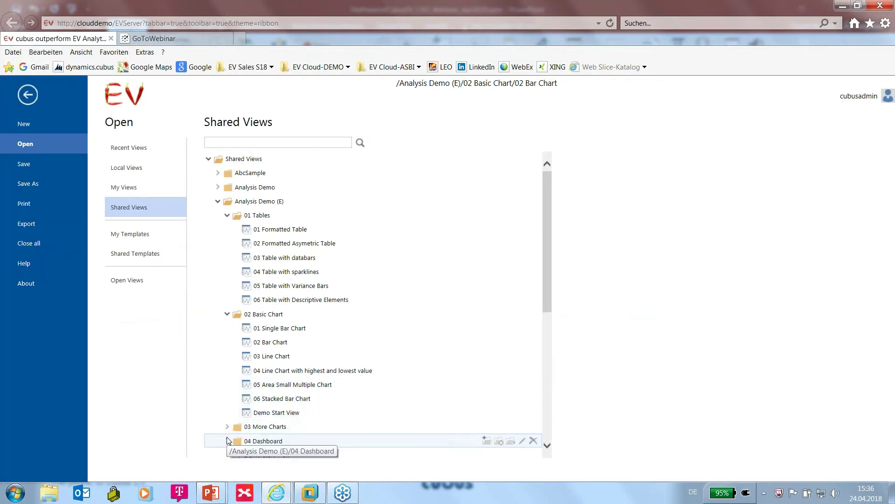
left_click(289, 301)
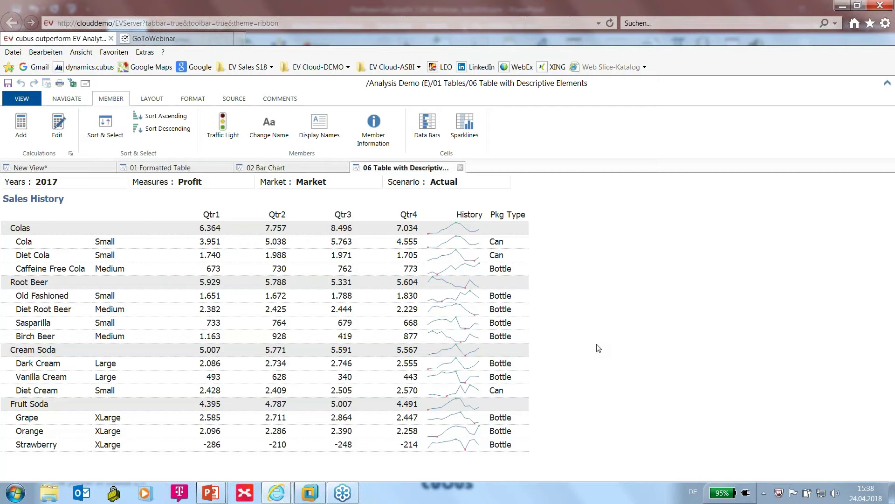
Switch to the running PowerPoint slide show and advance from Live Demo to the Integration with CXO Cockpit slide
left_click(212, 495)
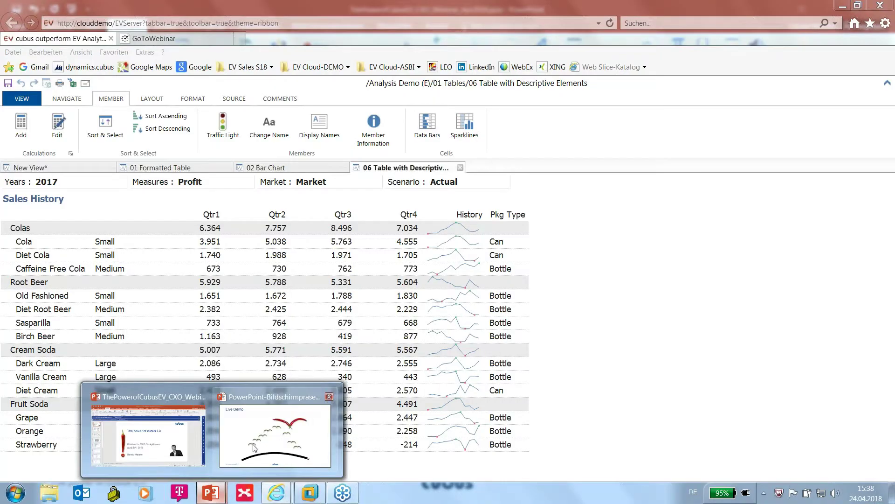
left_click(255, 446)
left_click(294, 306)
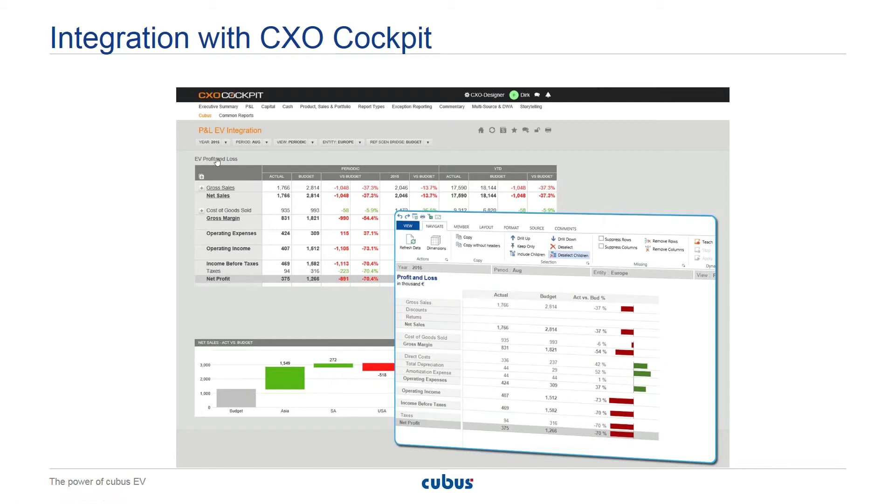
left_click(763, 210)
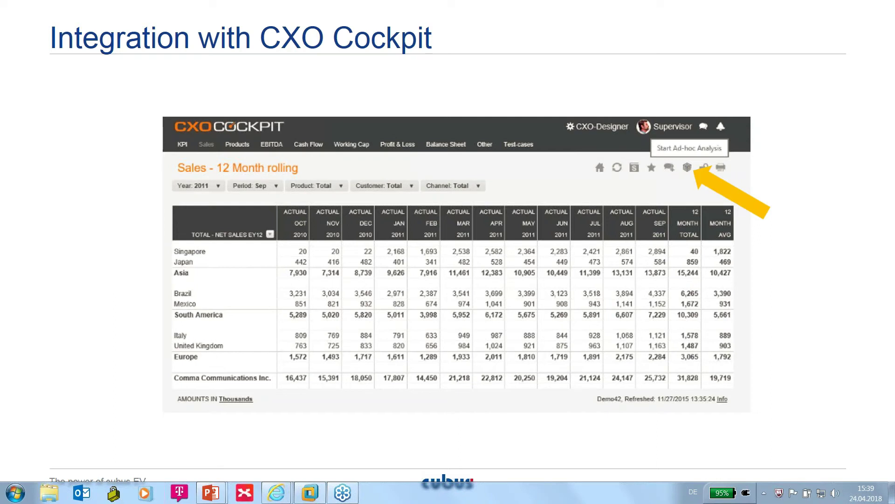
left_click(78, 296)
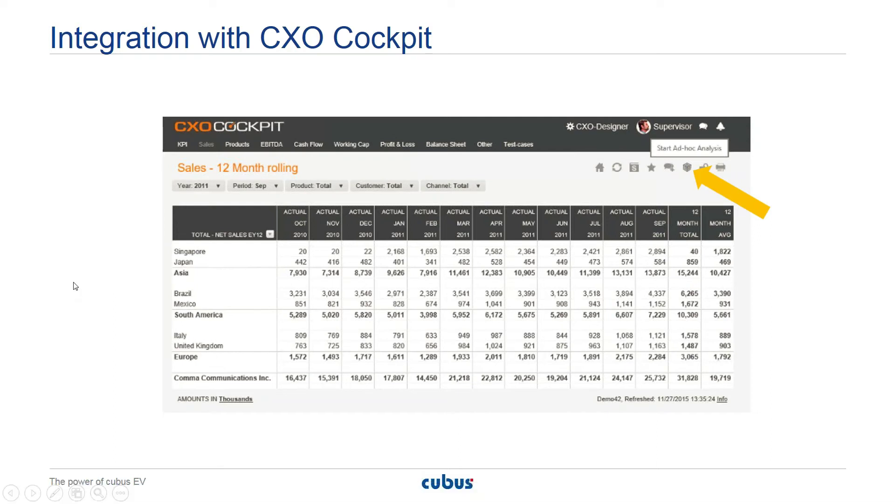
left_click(75, 286)
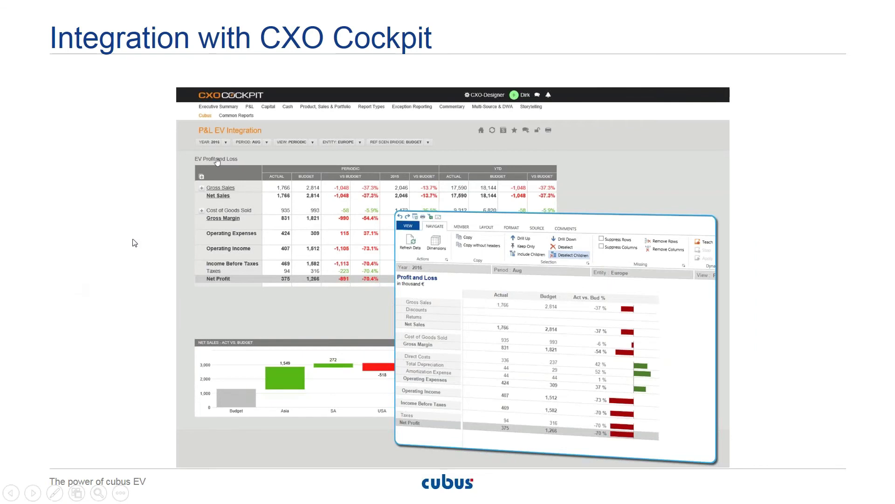